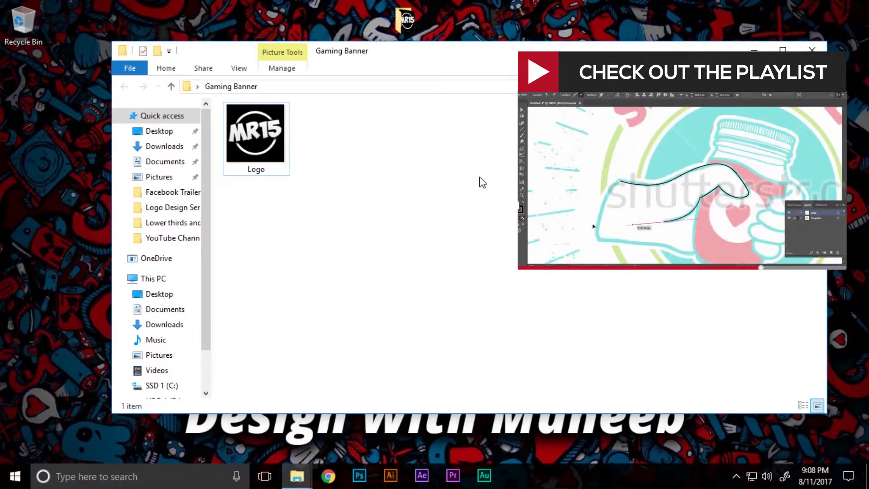
# - Minimize the Gaming Banner folder window, refresh the desktop and open google.com in Chrome
pyautogui.click(754, 51)
pyautogui.rightClick(544, 119)
pyautogui.click(498, 157)
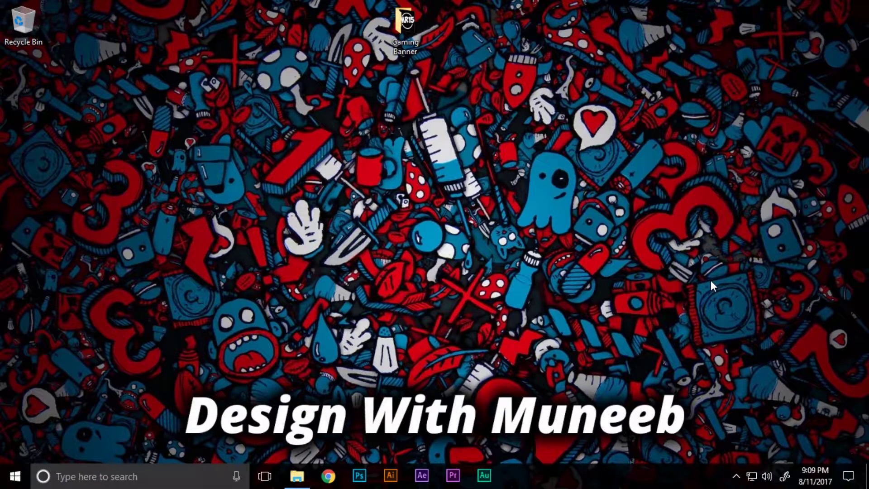
pyautogui.click(327, 475)
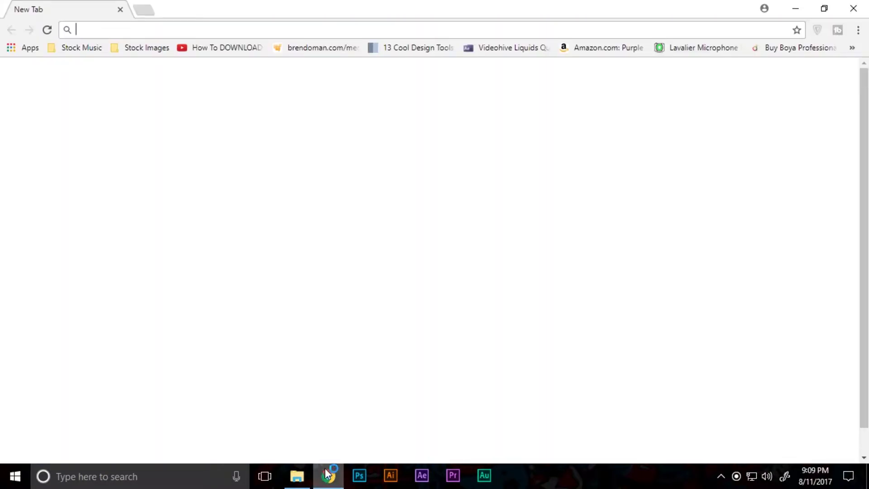
pyautogui.write('google.com')
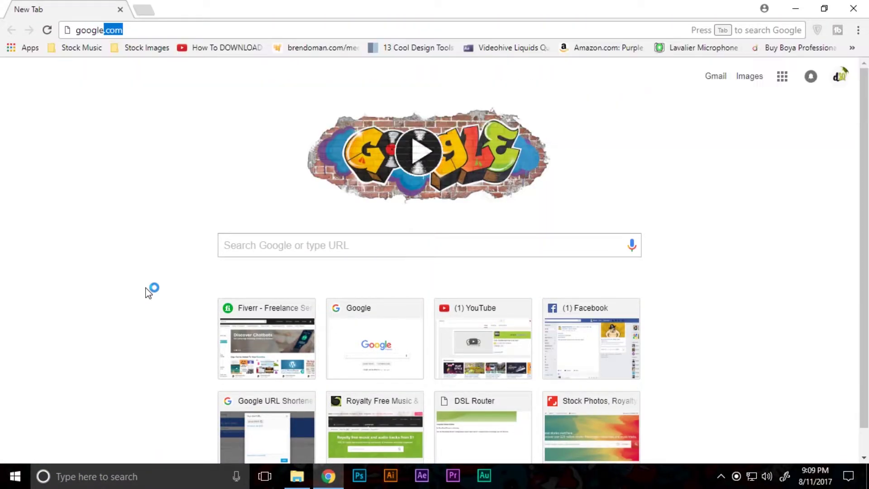
pyautogui.press('Return')
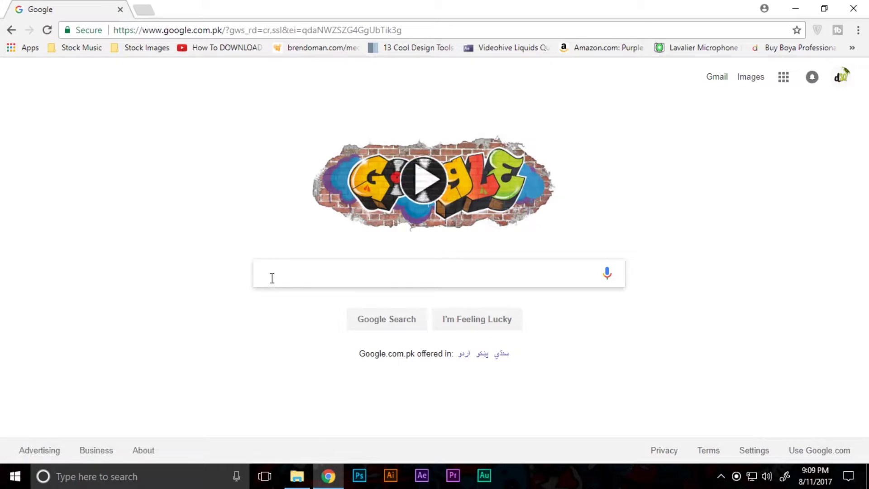
# - Search Google for "gaming wallpapers" and show the image results
pyautogui.click(272, 278)
pyautogui.write('gaming')
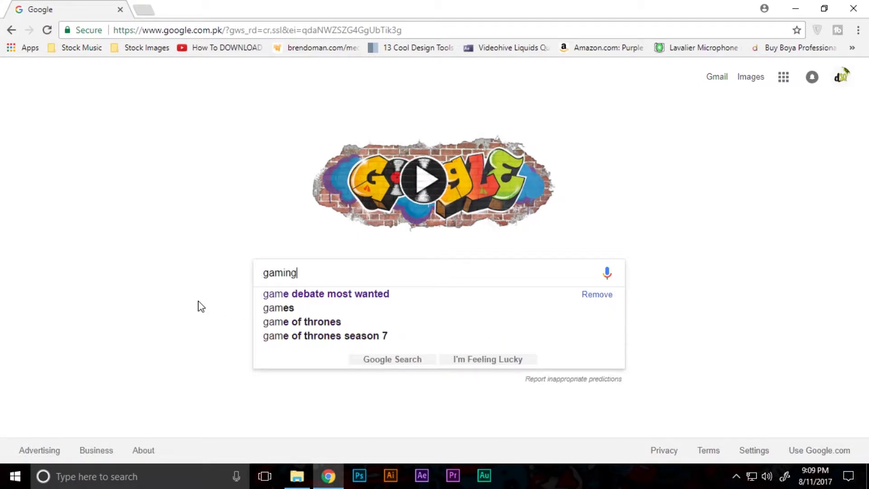
pyautogui.write(' wallpapers')
pyautogui.press('Return')
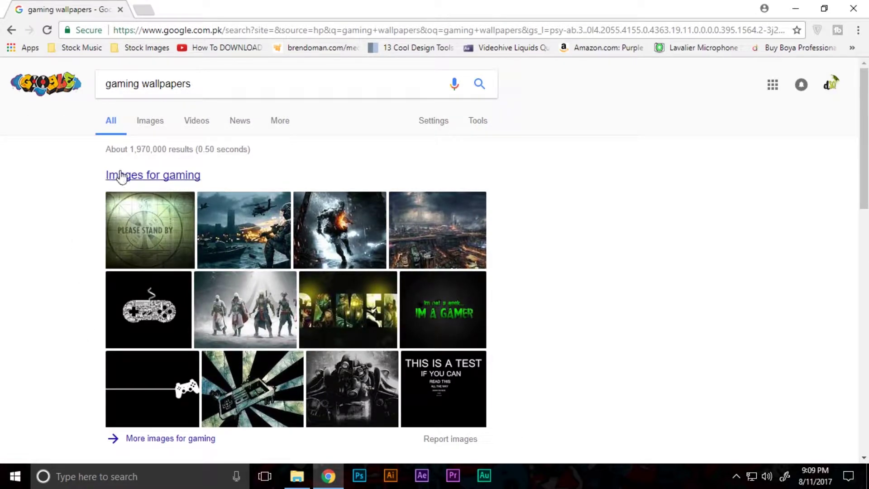
pyautogui.click(149, 121)
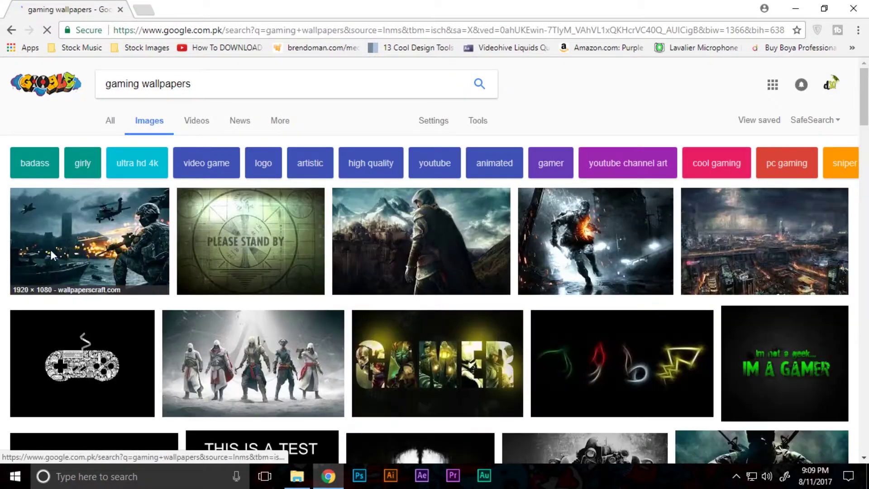
# - Find the 3840 × 2400 armoured knight wallpaper from pixelstalk.net among the results and visit its source page
pyautogui.scroll(-4, 408, 272)
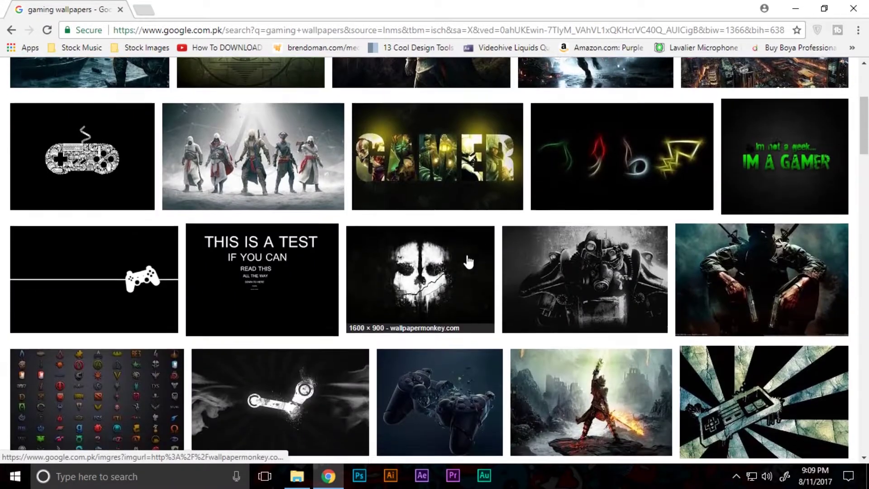
pyautogui.scroll(-4, 469, 262)
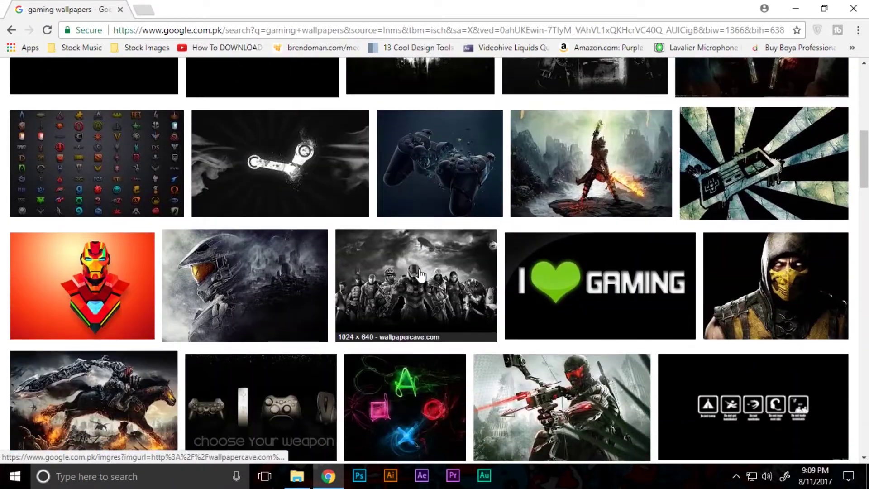
pyautogui.scroll(-5, 420, 271)
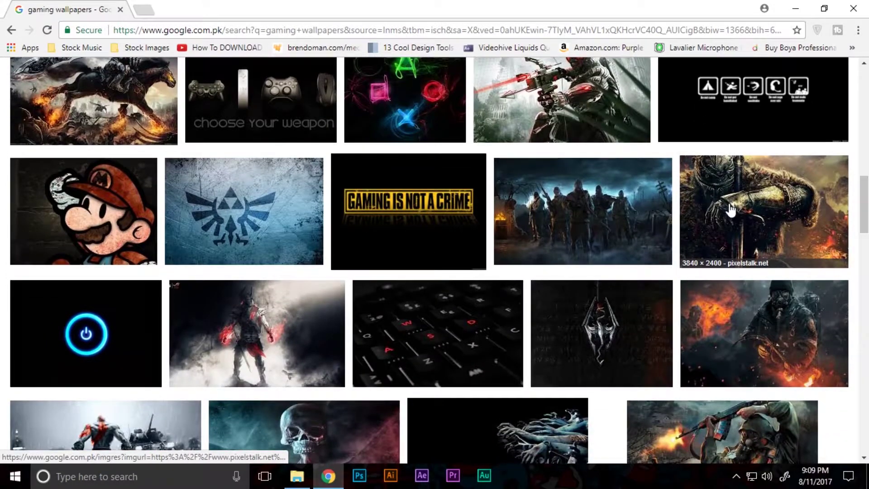
pyautogui.click(730, 209)
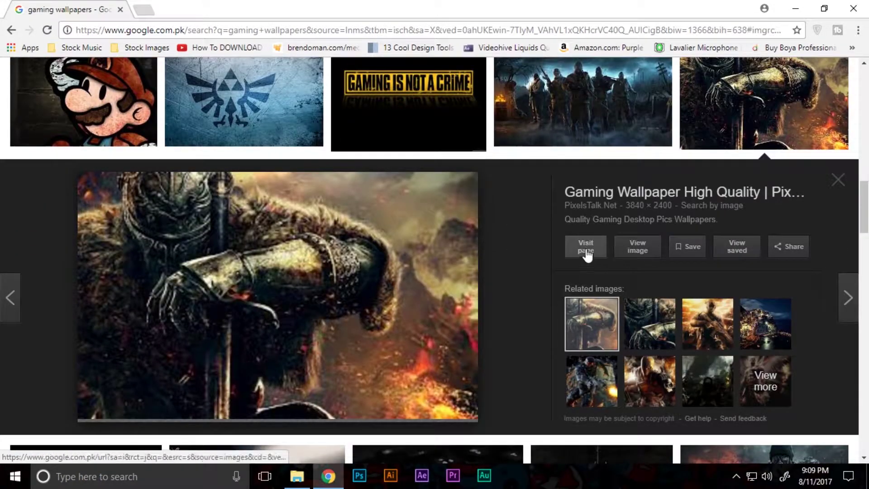
pyautogui.click(587, 250)
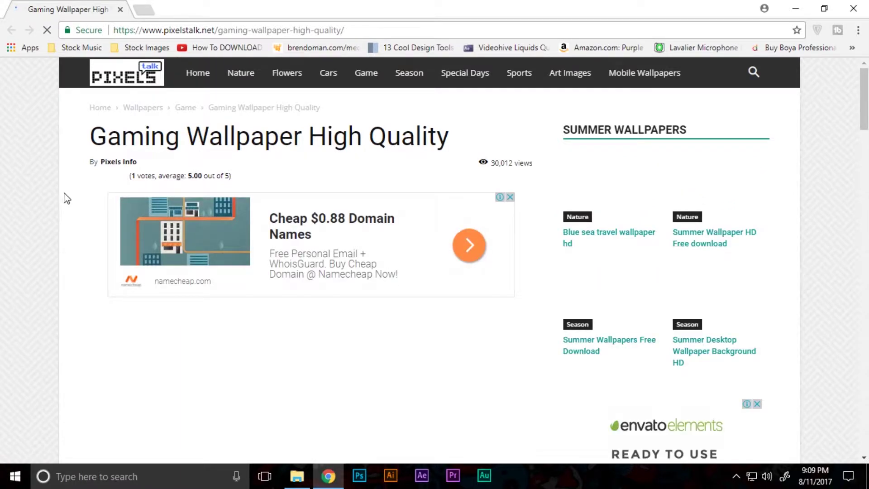
# - Locate the armoured knight wallpaper on the page, open the image in a new tab and close the extra page tab
pyautogui.scroll(-8, 58, 189)
pyautogui.scroll(8, 58, 189)
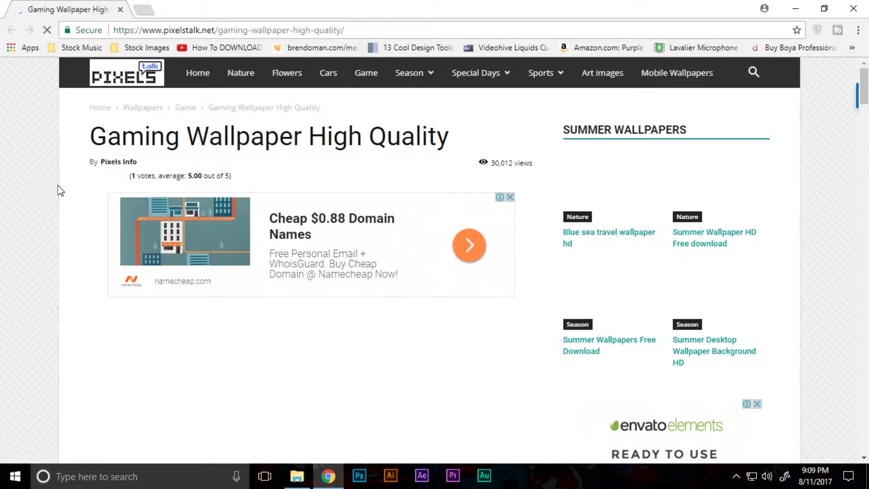
pyautogui.scroll(-4, 171, 201)
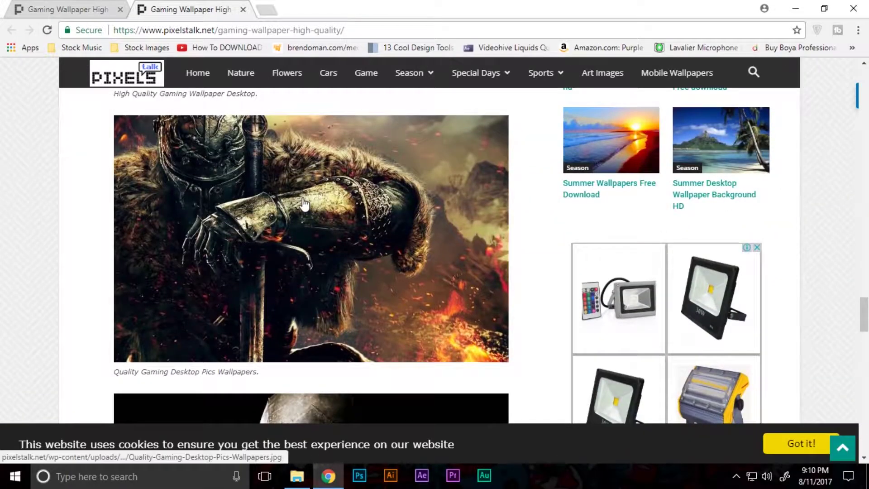
pyautogui.moveTo(311, 205)
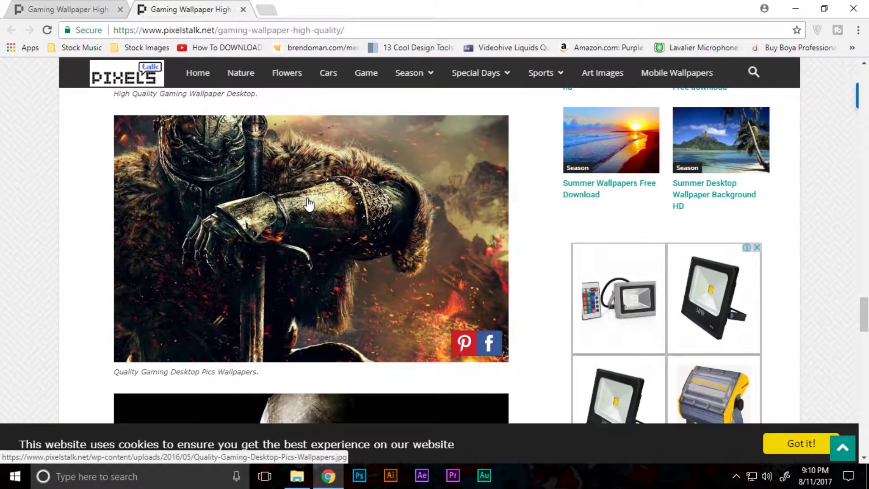
pyautogui.rightClick(308, 200)
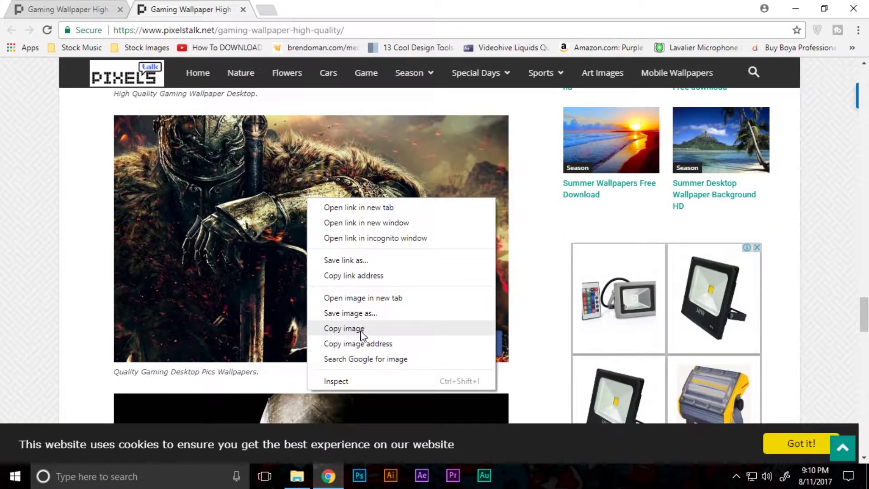
pyautogui.click(423, 303)
pyautogui.click(243, 10)
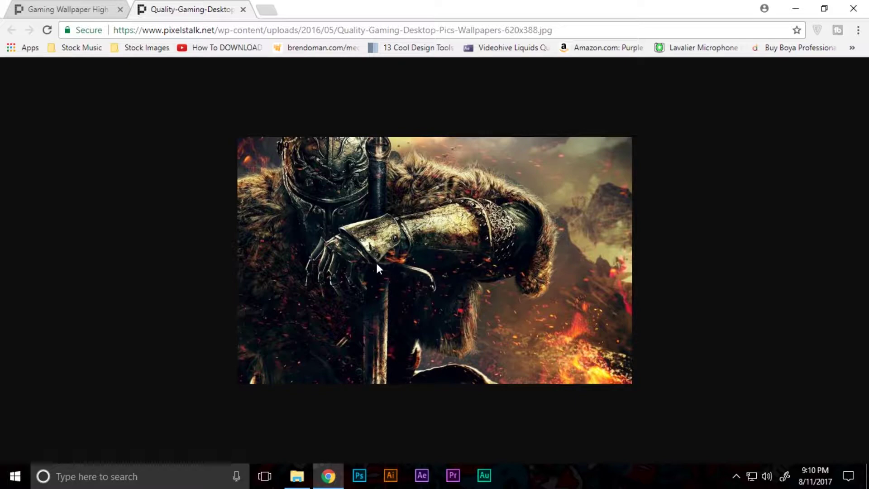
# - Save the knight image as a JPEG named "Base Image" in the Gaming Banner folder on the desktop
pyautogui.rightClick(395, 236)
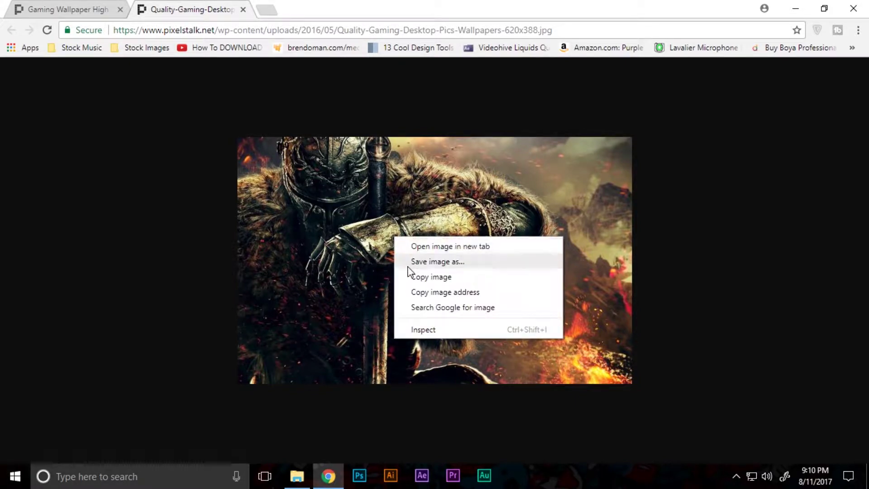
pyautogui.click(408, 262)
pyautogui.doubleClick(442, 172)
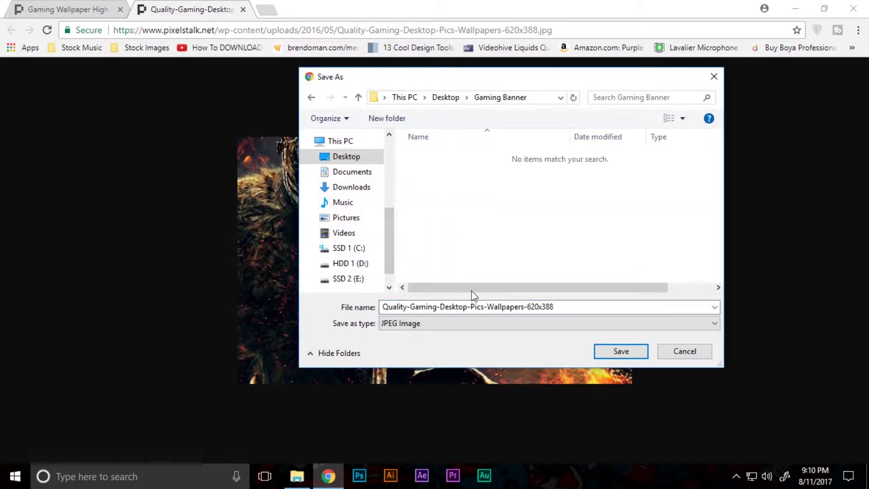
pyautogui.write('Base')
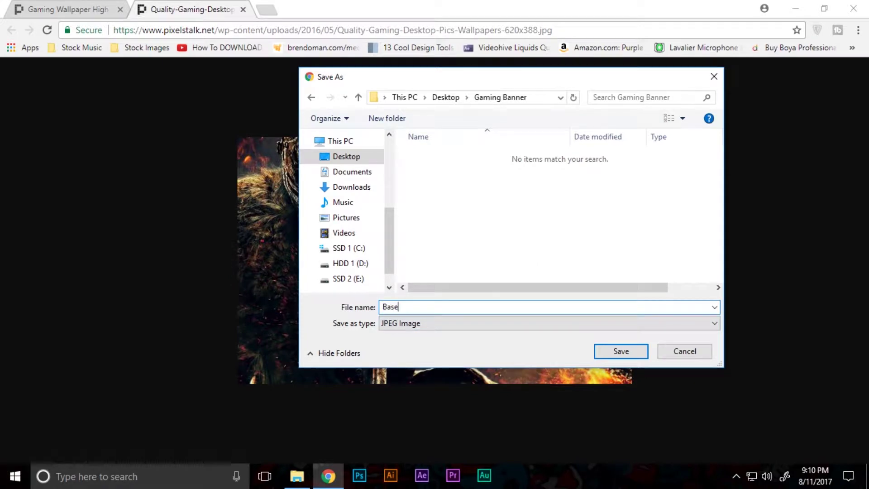
pyautogui.write(' Image')
pyautogui.press('Return')
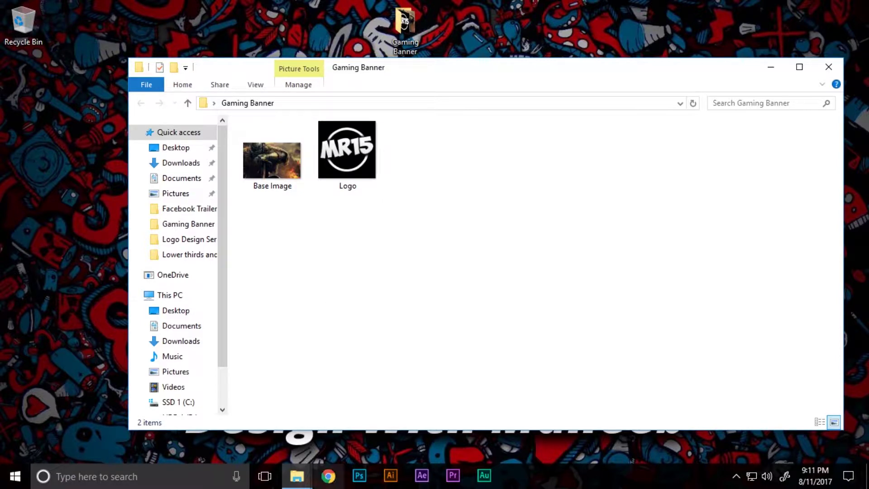
# - Switch to Chrome and open google.com
pyautogui.click(329, 476)
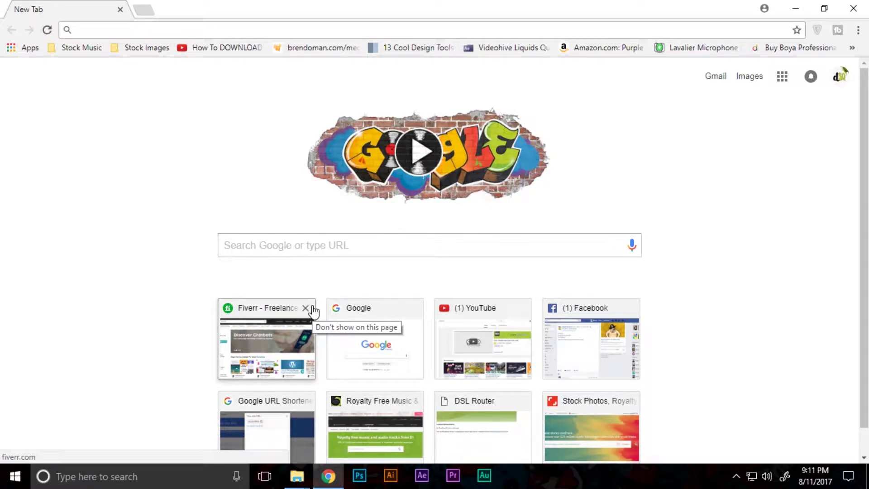
pyautogui.write('google.com')
pyautogui.press('Return')
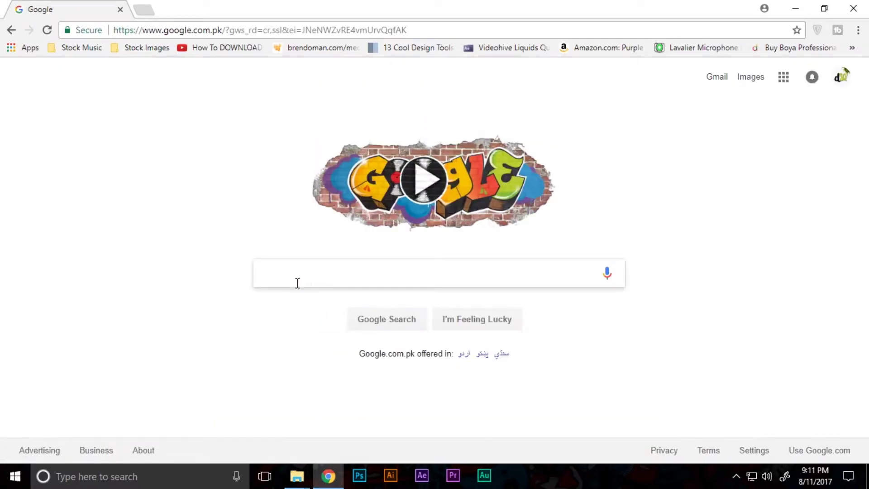
# - Search Google for "youtube channel art template" and show the image results
pyautogui.click(297, 284)
pyautogui.write('youtube templat')
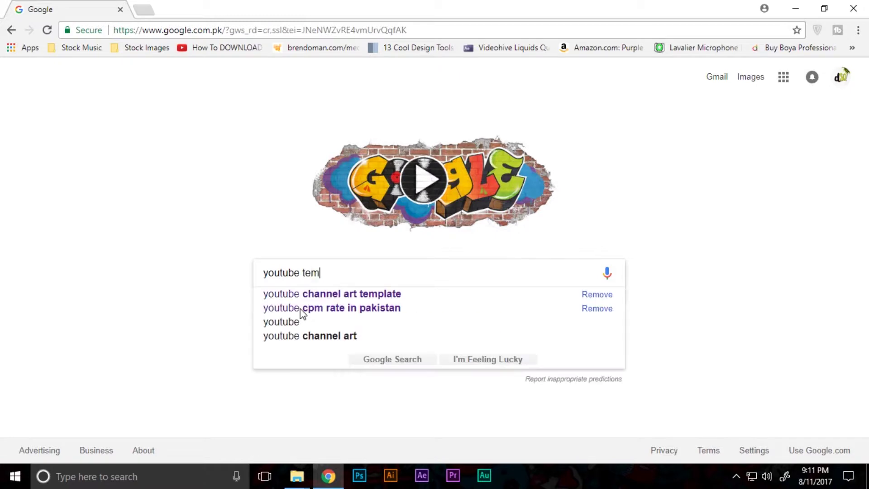
pyautogui.press('BackSpace')
pyautogui.press('BackSpace')
pyautogui.press('BackSpace')
pyautogui.press('BackSpace')
pyautogui.press('BackSpace')
pyautogui.press('BackSpace')
pyautogui.press('BackSpace')
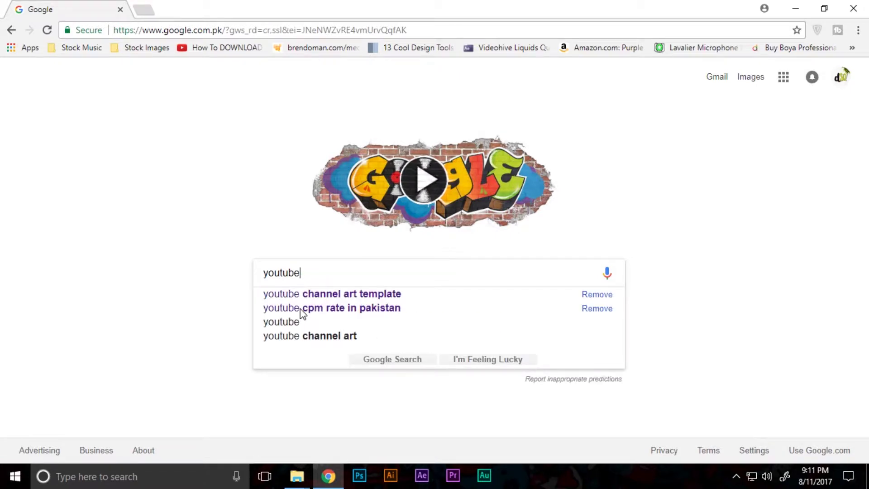
pyautogui.write('c')
pyautogui.press('Down')
pyautogui.press('Return')
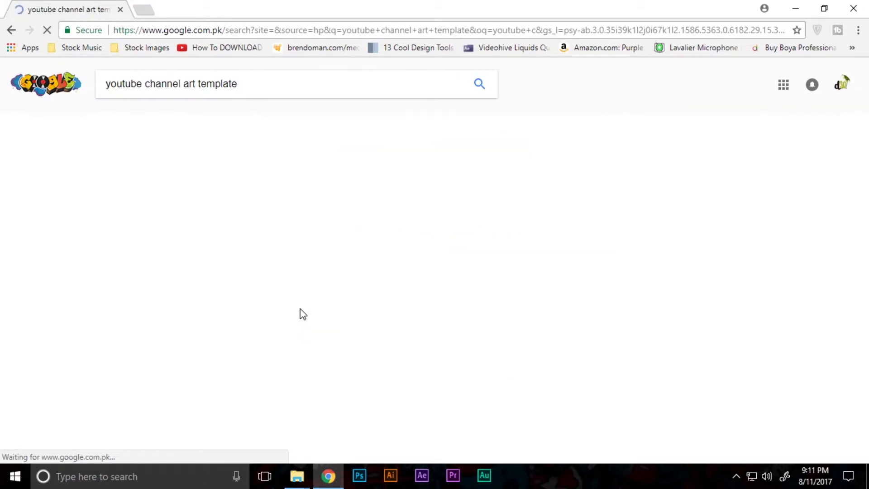
pyautogui.click(151, 123)
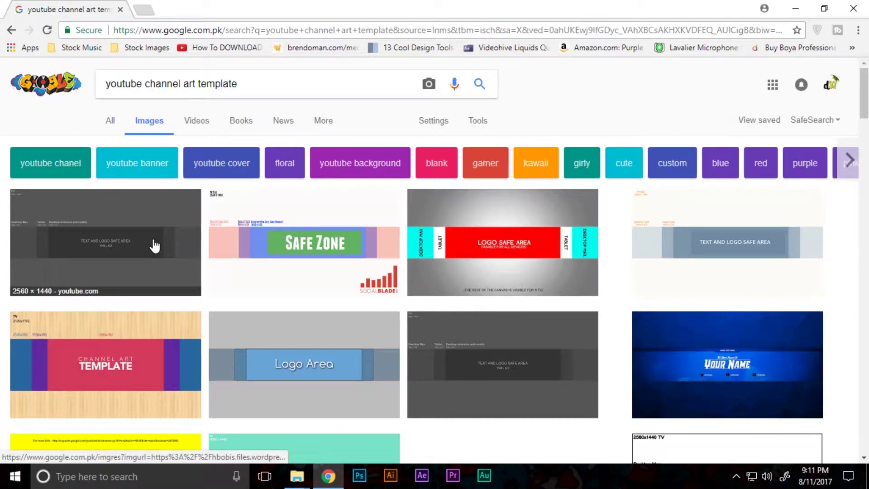
# - Open the dark grey 2560 × 1440 channel art template at full size and save it as a PNG in the Gaming Banner folder
pyautogui.click(155, 246)
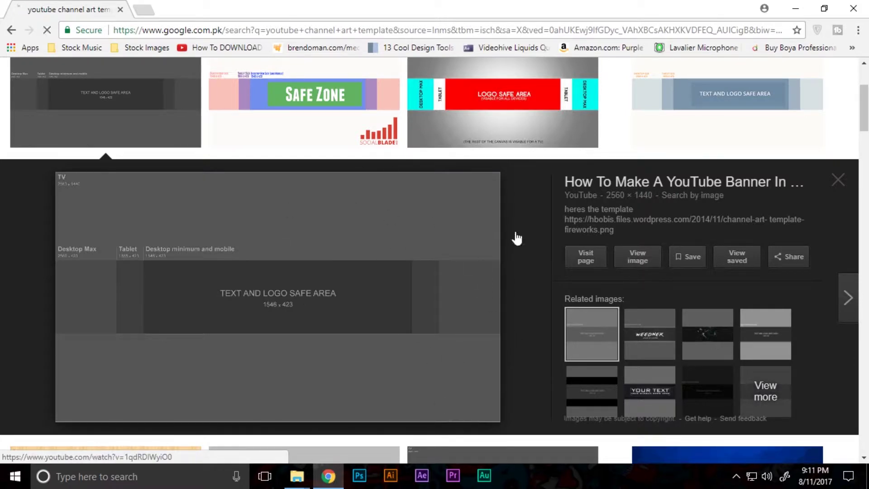
pyautogui.click(631, 255)
pyautogui.click(121, 9)
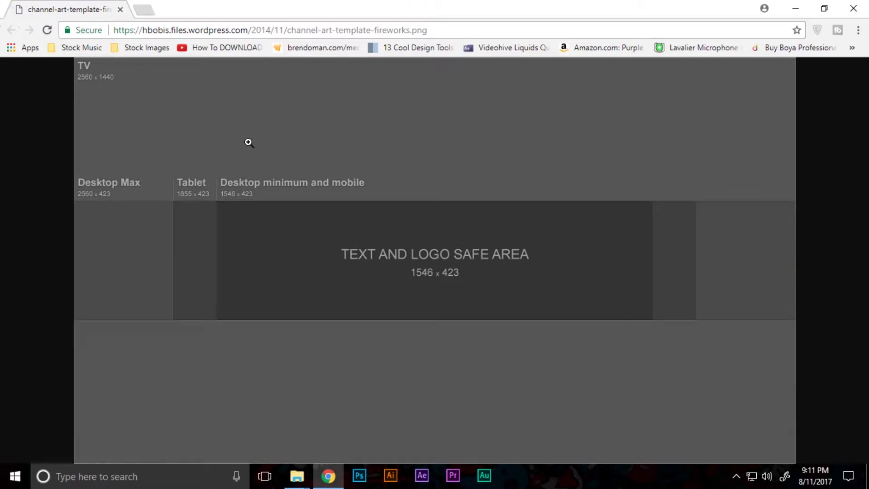
pyautogui.rightClick(247, 142)
pyautogui.click(297, 167)
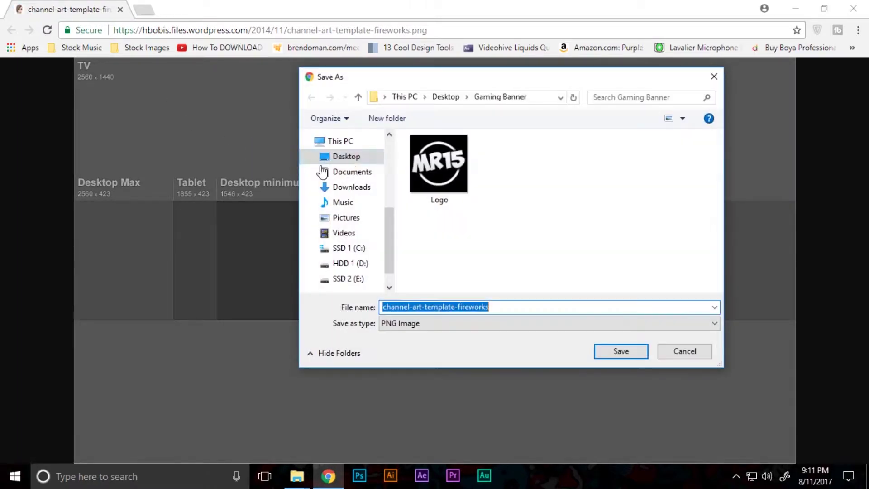
pyautogui.click(620, 351)
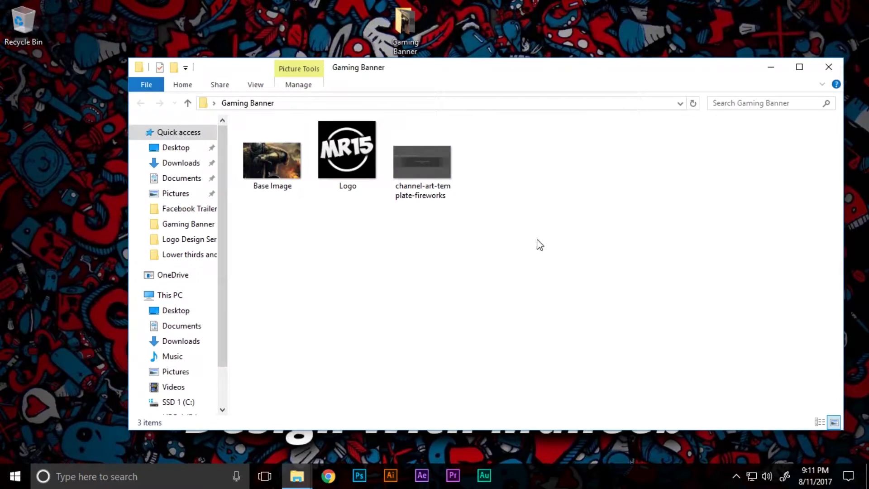
# - Refresh the Gaming Banner folder and view the channel art template and the base image in Photos
pyautogui.rightClick(540, 245)
pyautogui.click(483, 290)
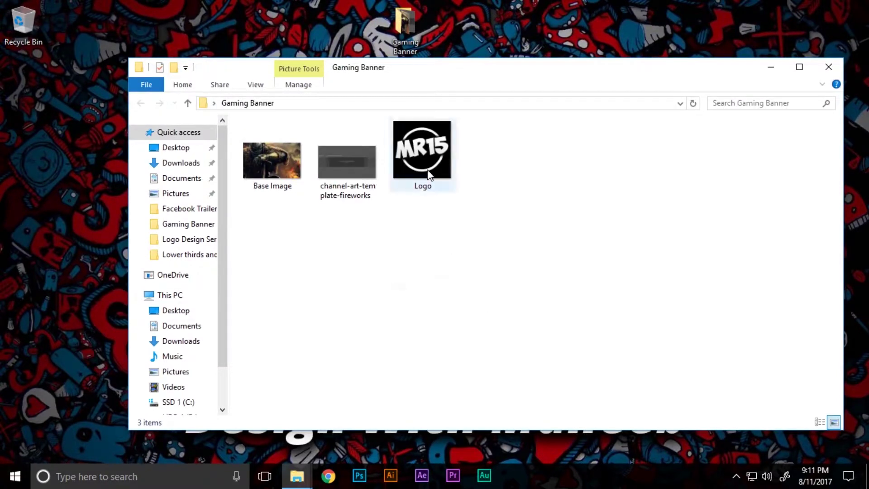
pyautogui.doubleClick(355, 159)
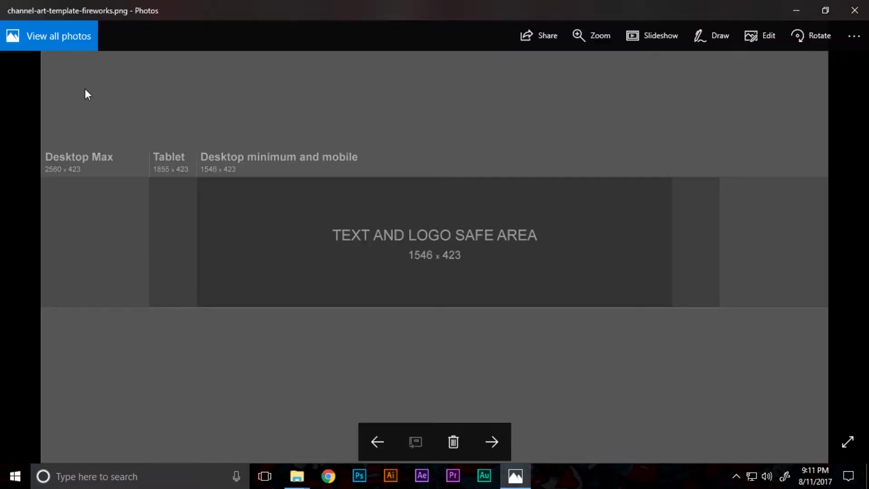
pyautogui.press('Right')
pyautogui.press('Left')
pyautogui.press('Left')
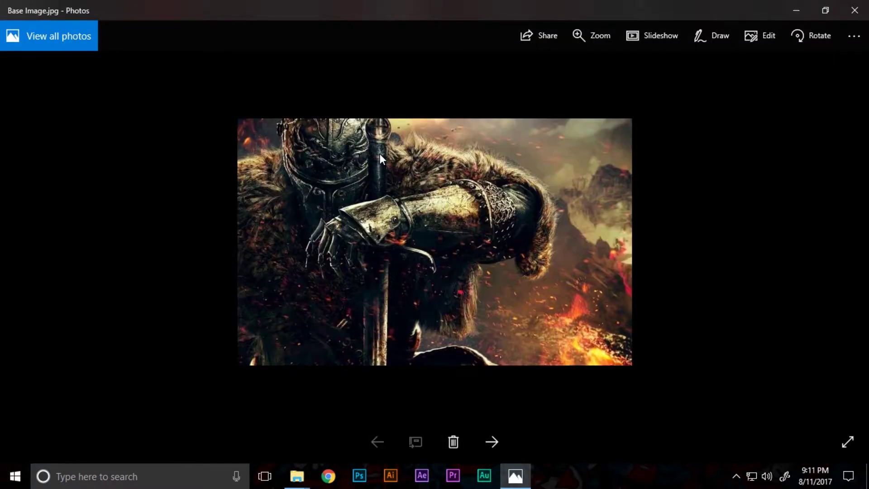
pyautogui.press('Right')
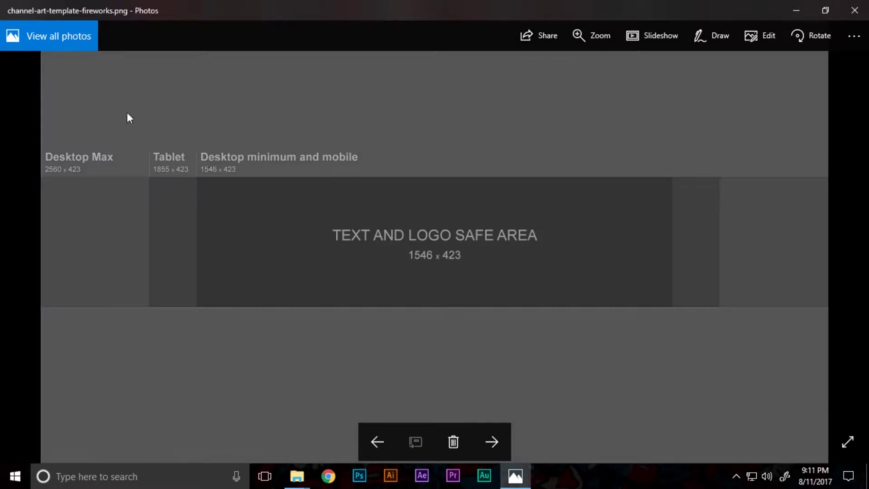
# - Examine the TV, desktop, tablet and mobile dimensions on the channel art template at larger zoom, and close the image
pyautogui.doubleClick(130, 126)
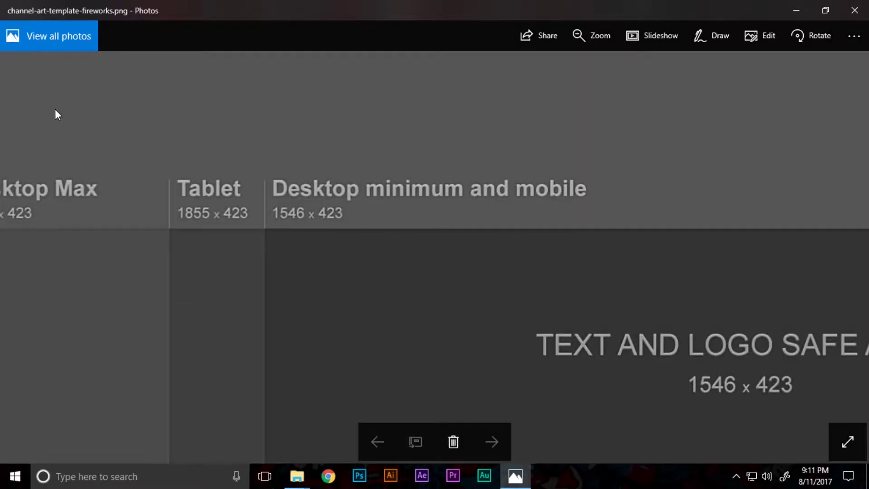
pyautogui.moveTo(56, 108); pyautogui.dragTo(241, 271)
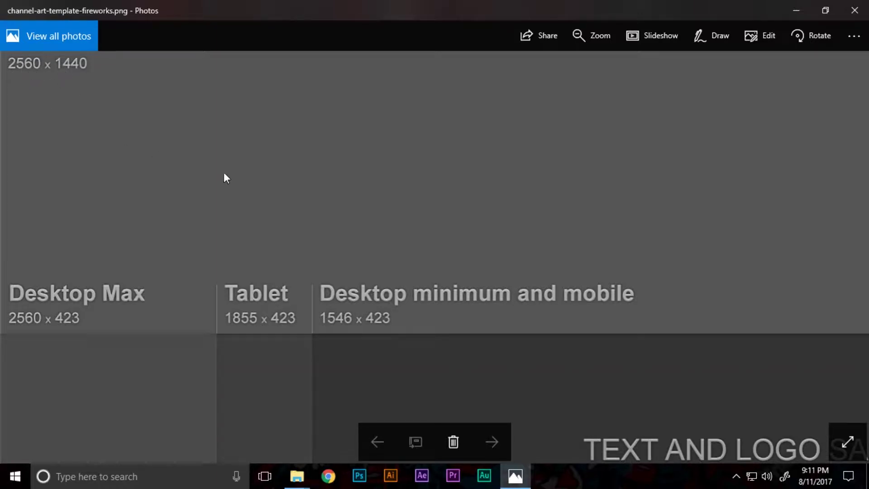
pyautogui.moveTo(264, 189); pyautogui.dragTo(234, 160)
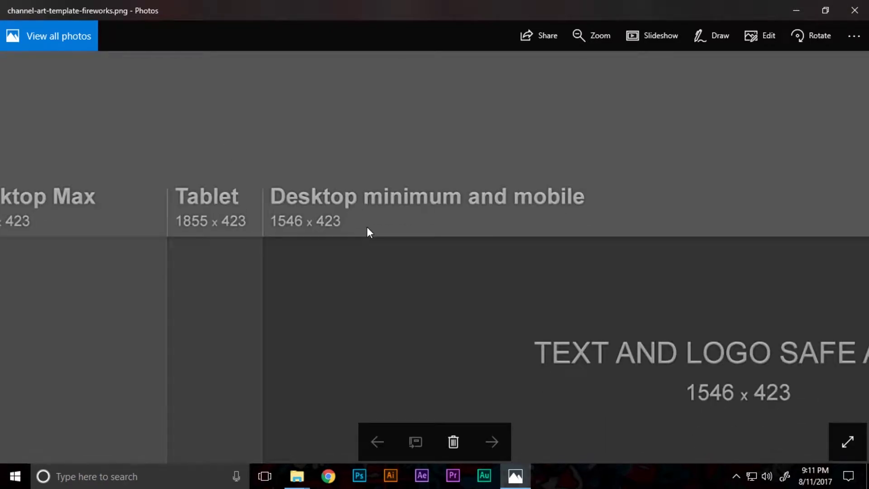
pyautogui.click(855, 10)
pyautogui.rightClick(446, 245)
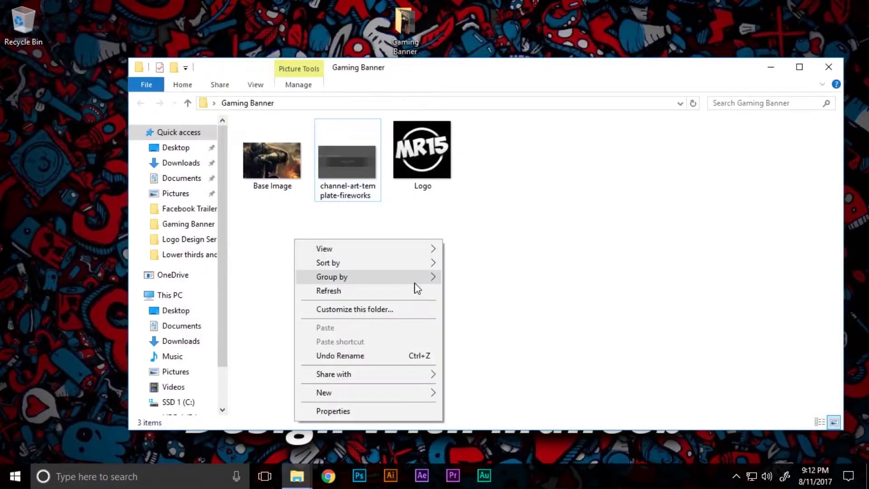
pyautogui.click(408, 392)
# - Switch to Photoshop and create a new document 2560 pixels wide and 1440 pixels high
pyautogui.click(361, 475)
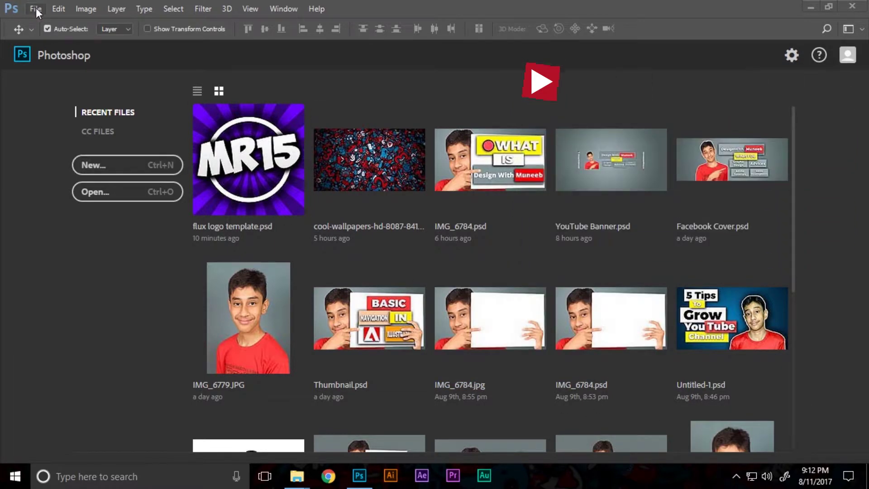
pyautogui.click(37, 10)
pyautogui.click(39, 11)
pyautogui.click(39, 12)
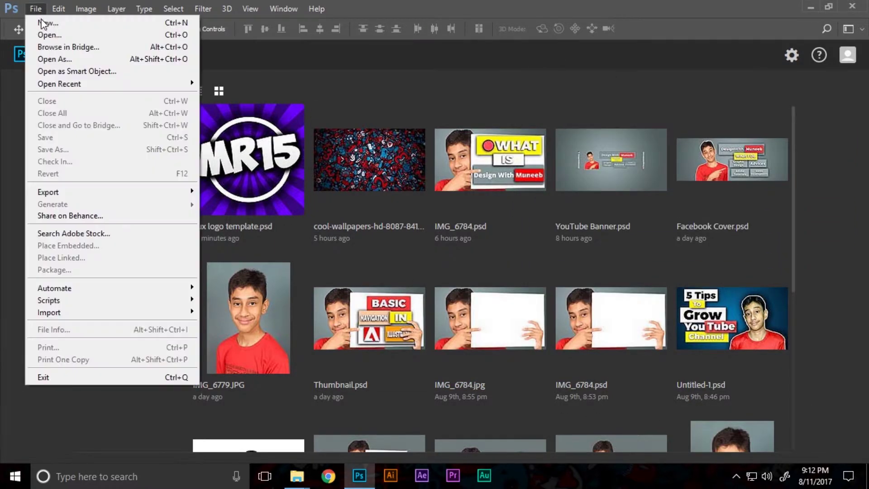
pyautogui.click(50, 22)
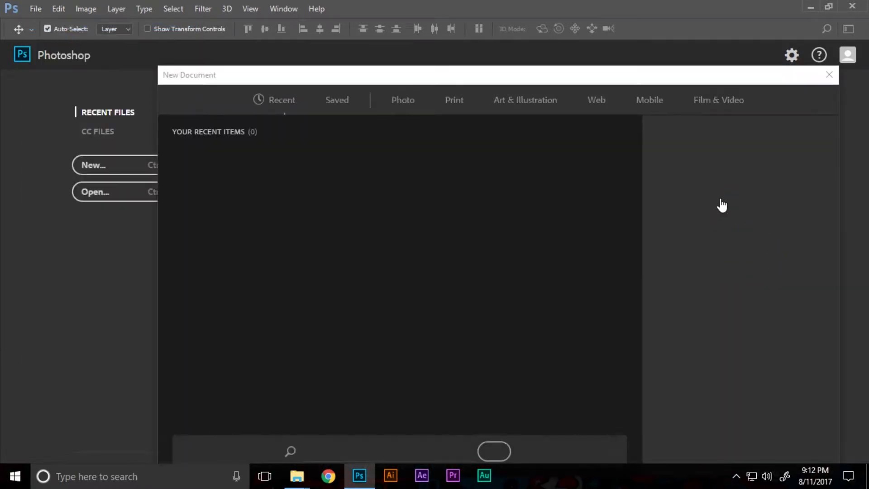
pyautogui.write('2560')
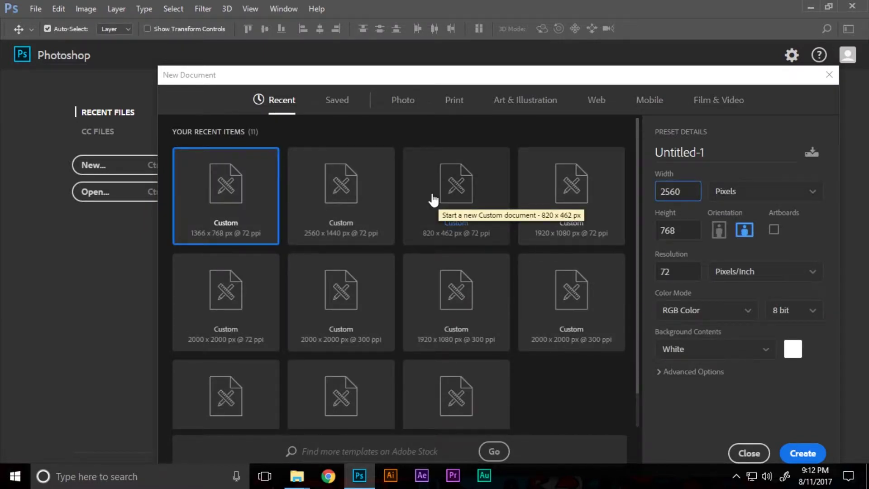
pyautogui.press('Tab')
pyautogui.write('1')
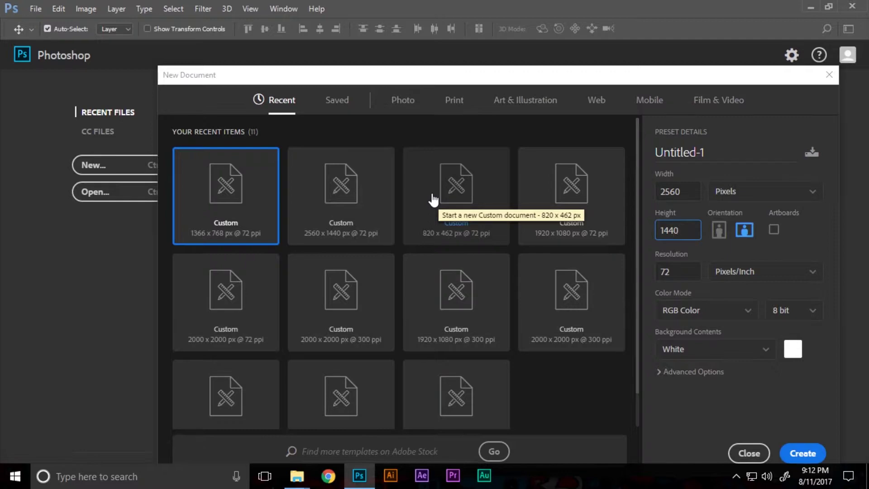
pyautogui.write('440')
pyautogui.press('Return')
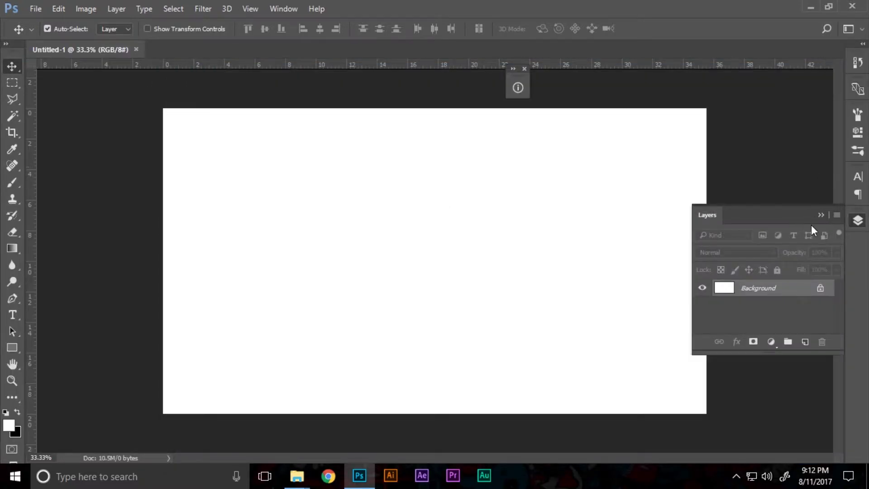
# - Place the channel-art-template-fireworks image from the Gaming Banner folder into the new document, accepting the loss of its Fireworks data
pyautogui.click(821, 214)
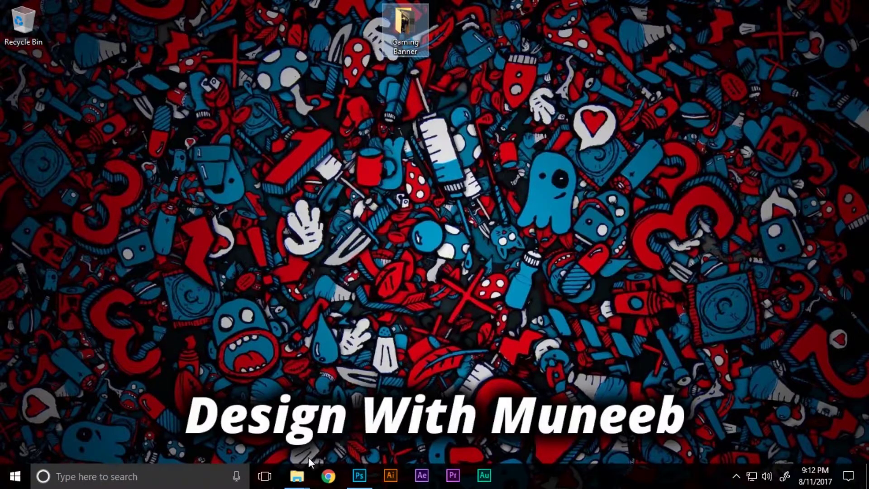
pyautogui.moveTo(297, 476)
pyautogui.click(289, 387)
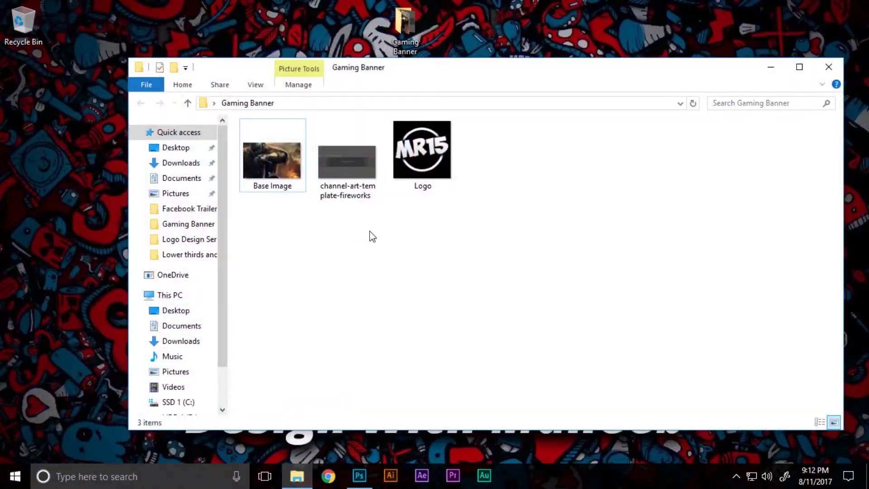
pyautogui.moveTo(347, 181); pyautogui.dragTo(335, 316)
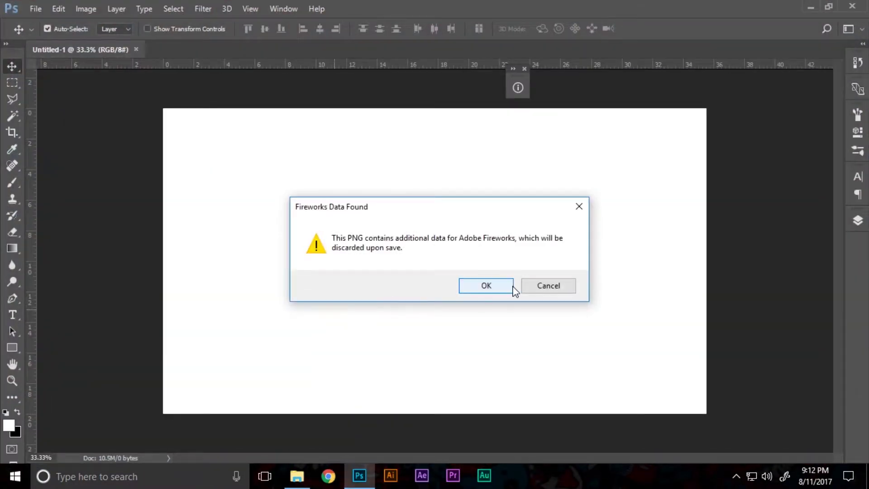
pyautogui.click(481, 290)
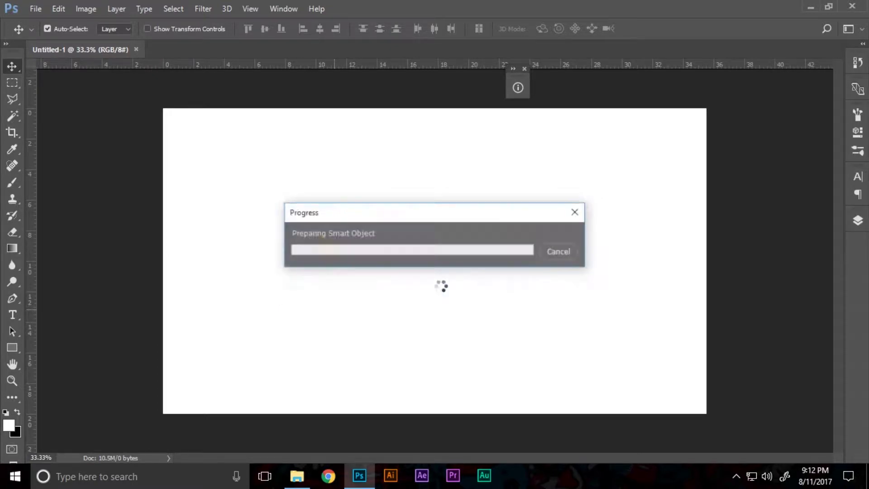
pyautogui.click(435, 29)
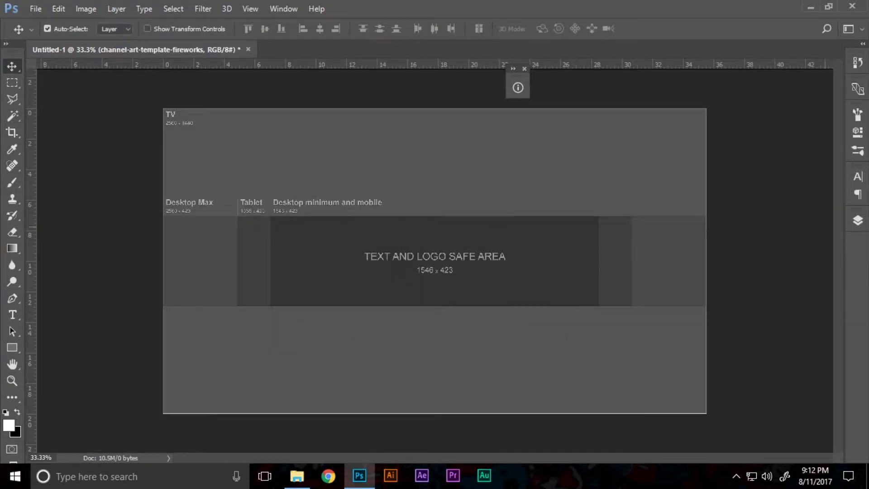
# - Add vertical guides at both outer edges of the tablet area and horizontal guides along the safe area's upper and lower edges
pyautogui.moveTo(28, 211); pyautogui.dragTo(237, 240)
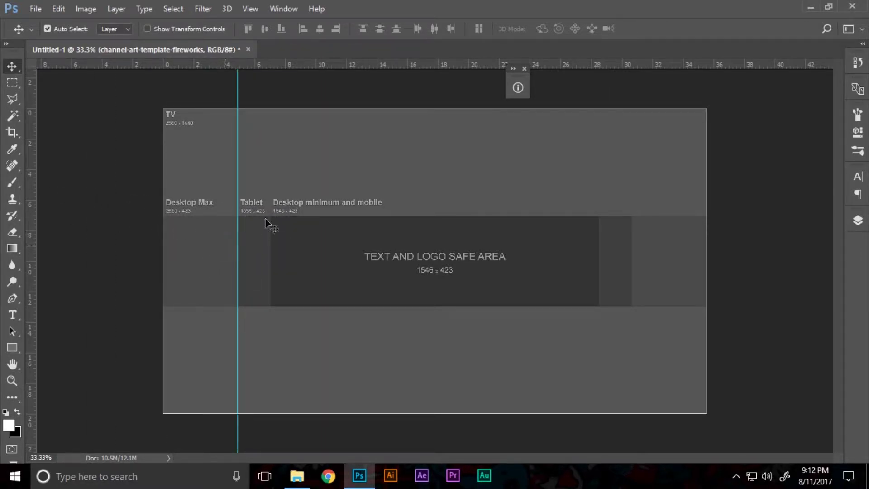
pyautogui.moveTo(29, 235); pyautogui.dragTo(631, 292)
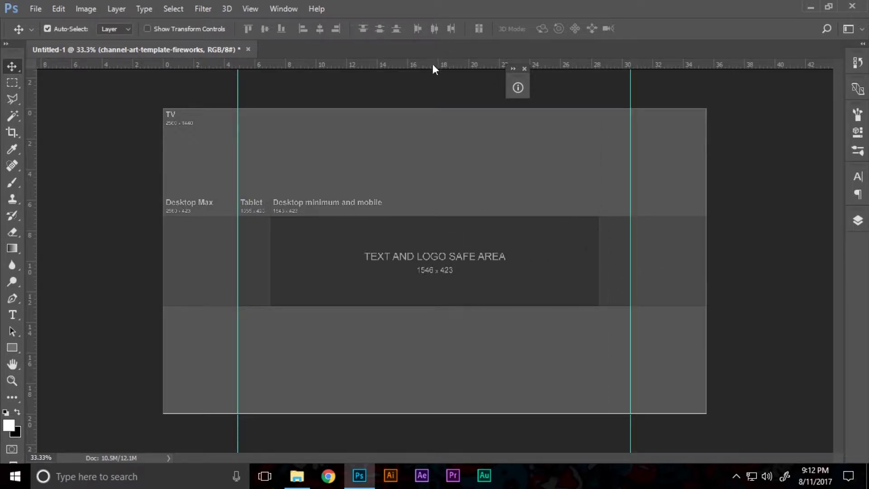
pyautogui.moveTo(433, 64); pyautogui.dragTo(460, 215)
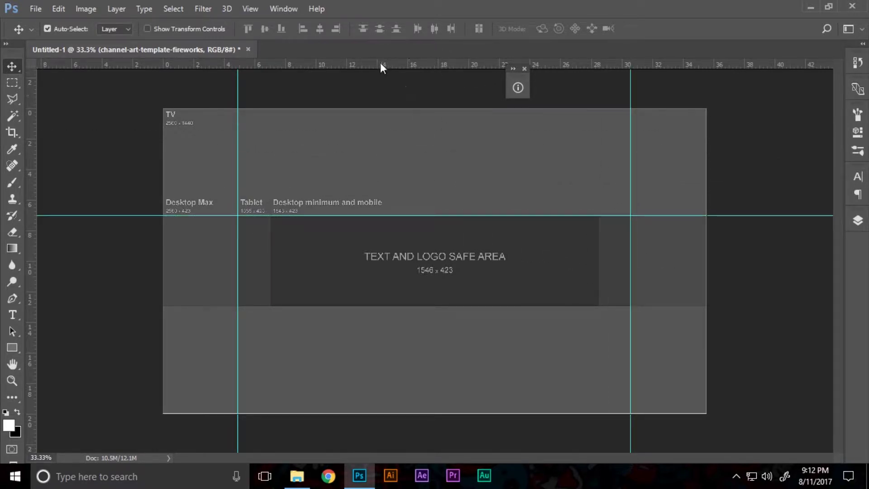
pyautogui.moveTo(382, 67); pyautogui.dragTo(462, 306)
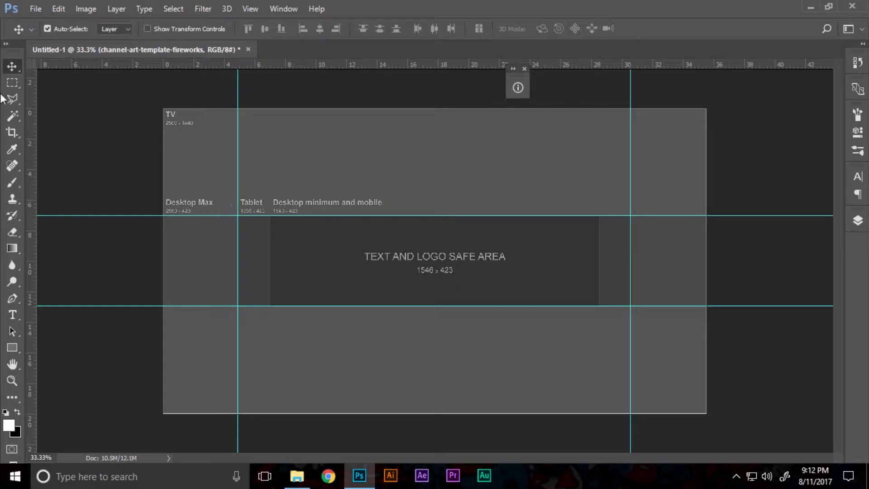
# - Delete the channel-art-template-fireworks layer, keeping the guides
pyautogui.click(858, 219)
pyautogui.click(816, 343)
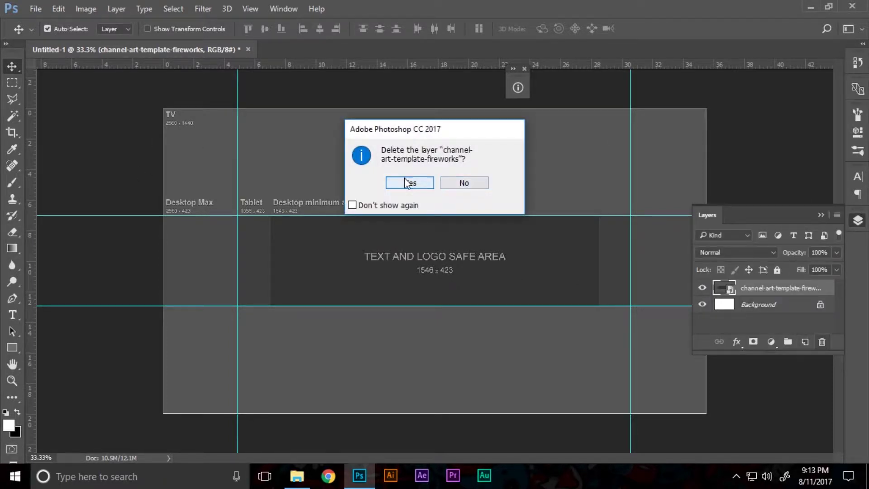
pyautogui.click(409, 182)
# - Switch to the Gaming Banner folder and permanently delete the channel-art-template-fireworks file
pyautogui.click(297, 476)
pyautogui.moveTo(364, 254); pyautogui.dragTo(346, 196)
pyautogui.press('Return')
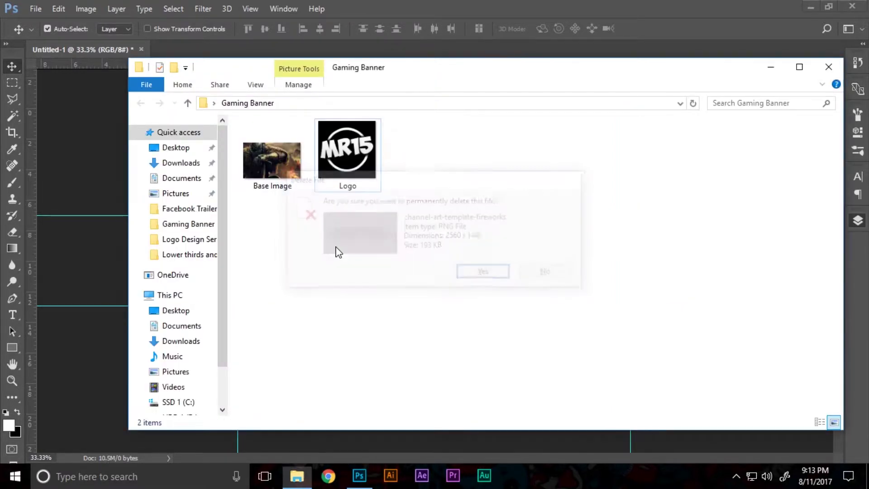
# - Place Base Image from the Gaming Banner folder into the document and scale it to about 416% to cover the canvas
pyautogui.moveTo(356, 86); pyautogui.dragTo(724, 153)
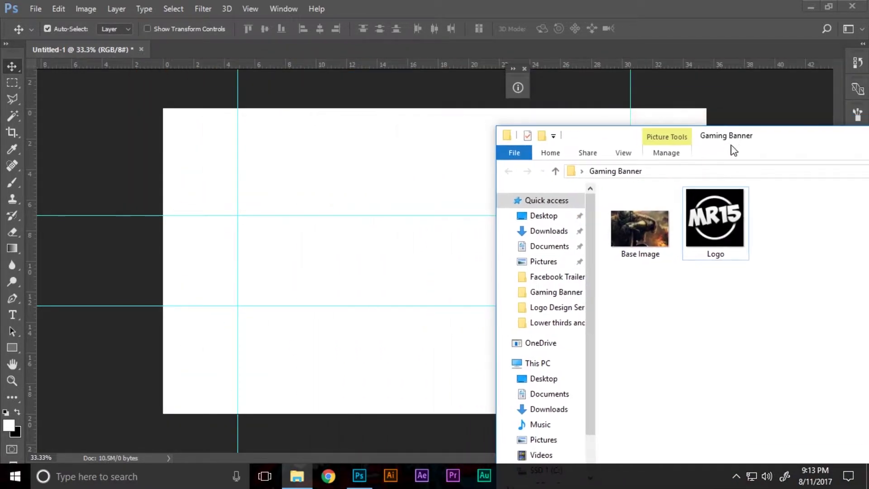
pyautogui.moveTo(640, 224); pyautogui.dragTo(426, 251)
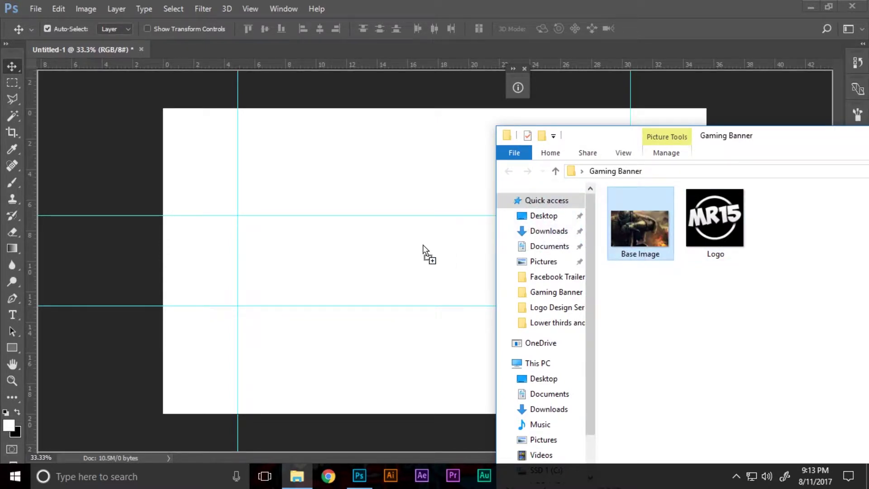
pyautogui.moveTo(423, 245); pyautogui.dragTo(423, 245)
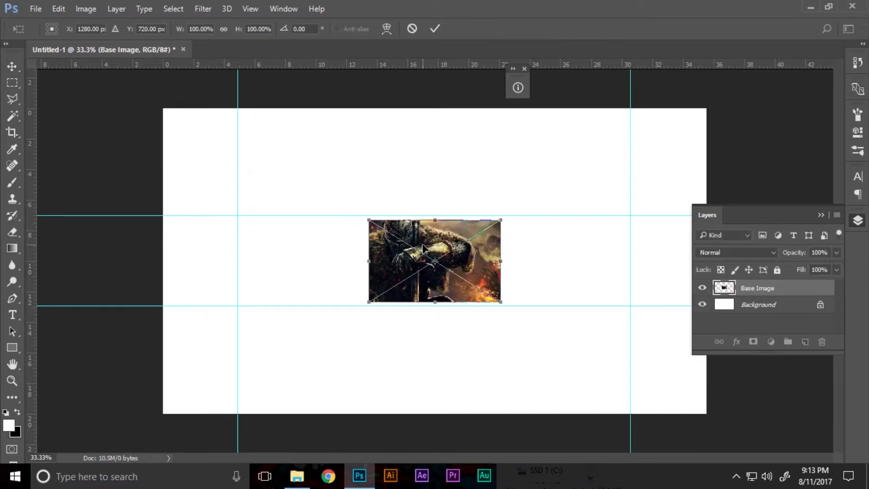
pyautogui.moveTo(501, 307); pyautogui.dragTo(723, 411)
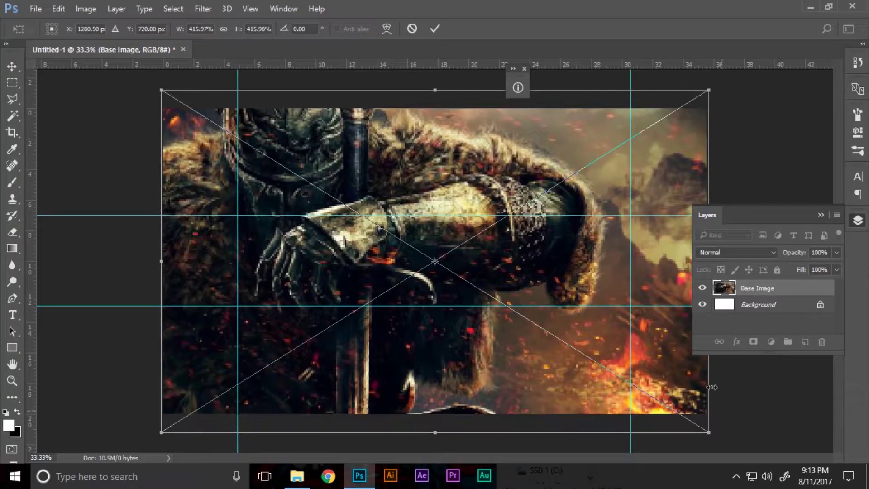
pyautogui.click(434, 29)
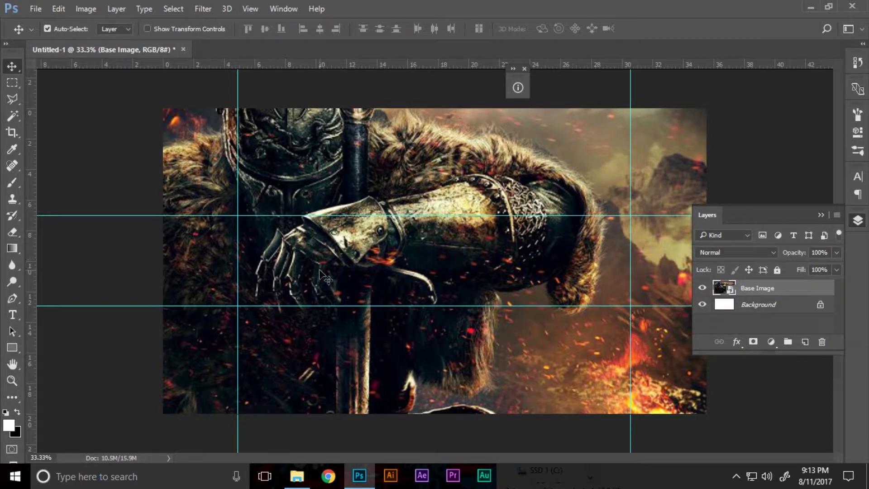
# - Inspect the Base Image file in the Gaming Banner folder and close the folder window
pyautogui.click(297, 476)
pyautogui.moveTo(600, 143); pyautogui.dragTo(376, 37)
pyautogui.rightClick(404, 116)
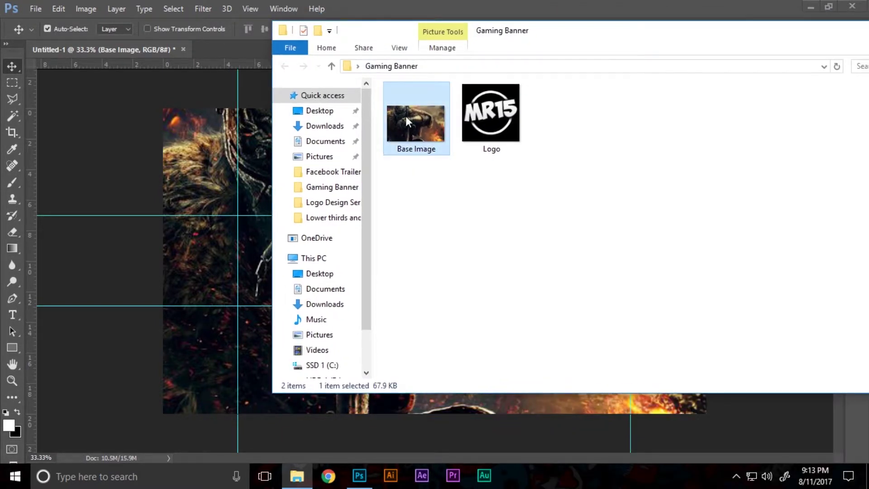
pyautogui.click(323, 453)
pyautogui.click(631, 122)
pyautogui.moveTo(790, 33); pyautogui.dragTo(633, 240)
pyautogui.click(803, 233)
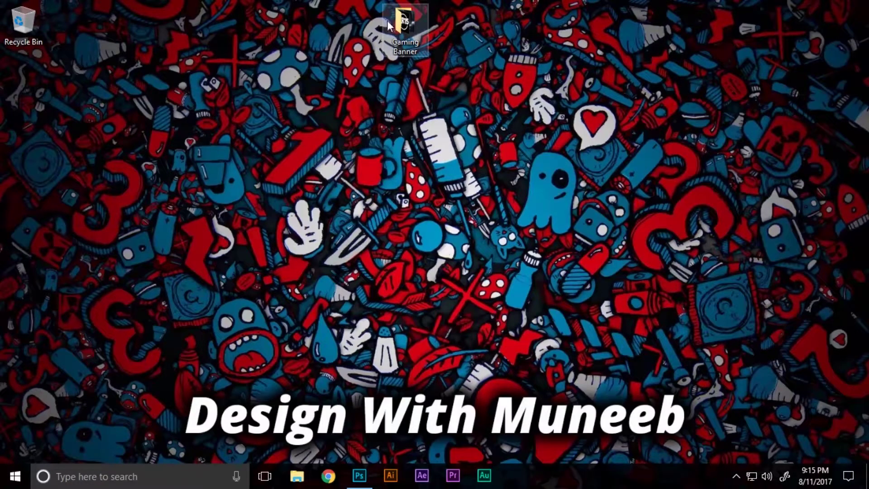
# - Refresh the reopened Gaming Banner folder, place the running-soldier Base Image into the document and scale it to about 134.5%
pyautogui.doubleClick(411, 22)
pyautogui.rightClick(398, 264)
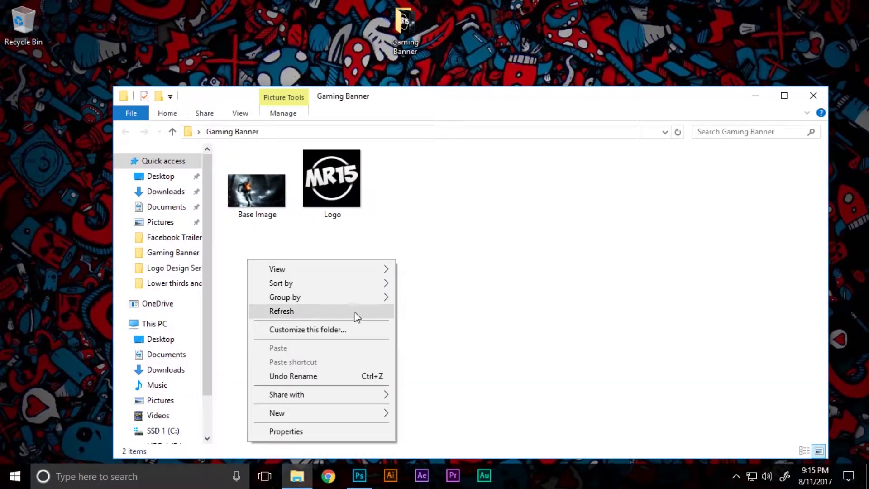
pyautogui.click(355, 315)
pyautogui.moveTo(257, 201); pyautogui.dragTo(411, 283)
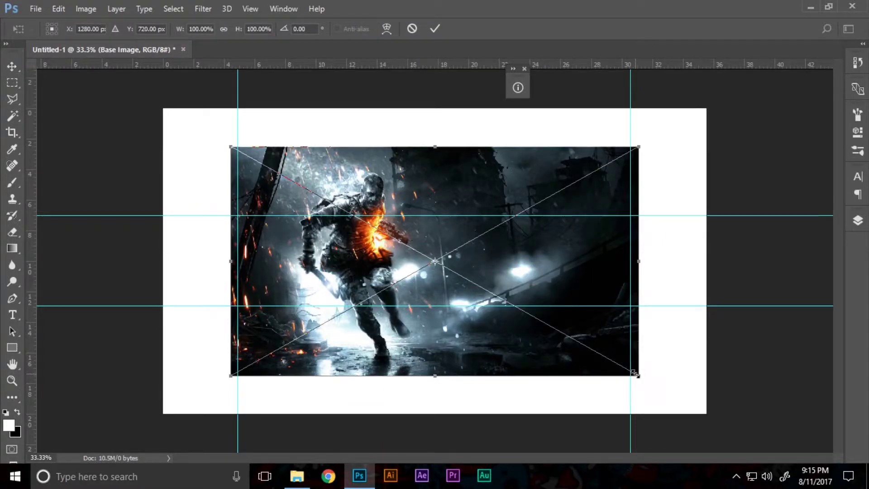
pyautogui.moveTo(635, 374); pyautogui.dragTo(707, 419)
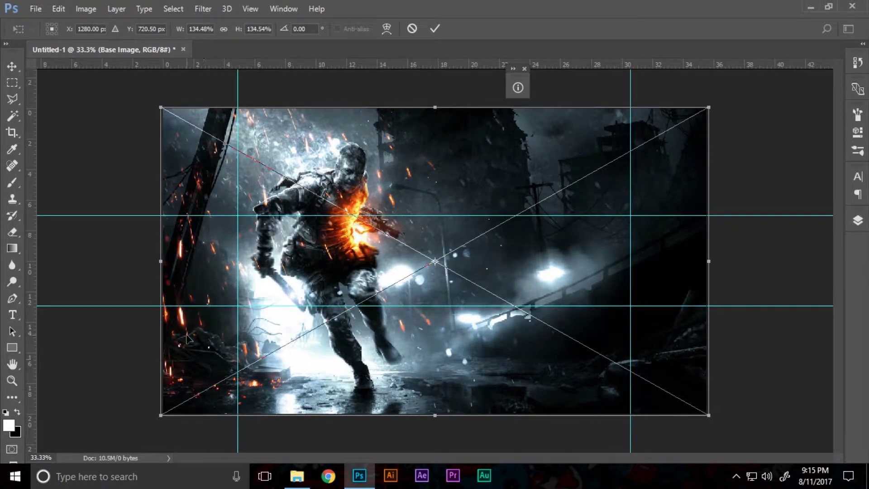
pyautogui.click(430, 26)
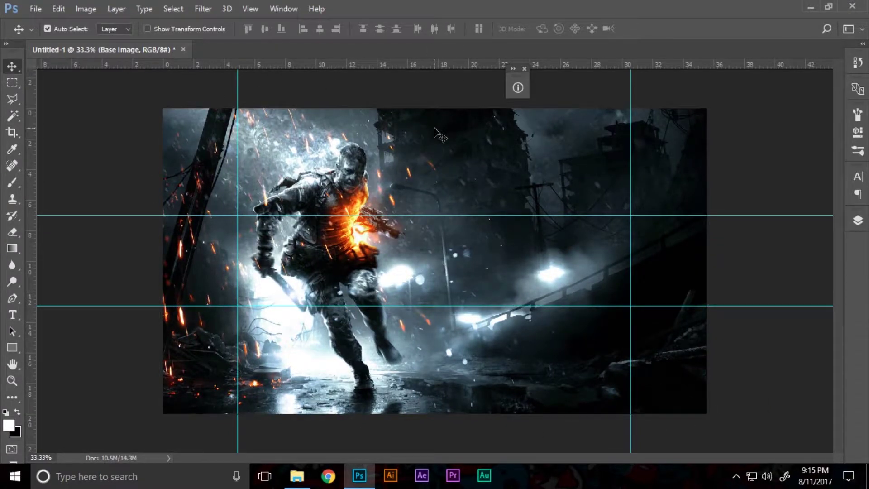
# - Rescale the soldier image to about 136%, centred on the canvas at X 1280 px, Y 720 px, so it overlaps every canvas edge
pyautogui.press('z')
pyautogui.keyDown('alt'); pyautogui.click(444, 290); pyautogui.keyUp('alt')
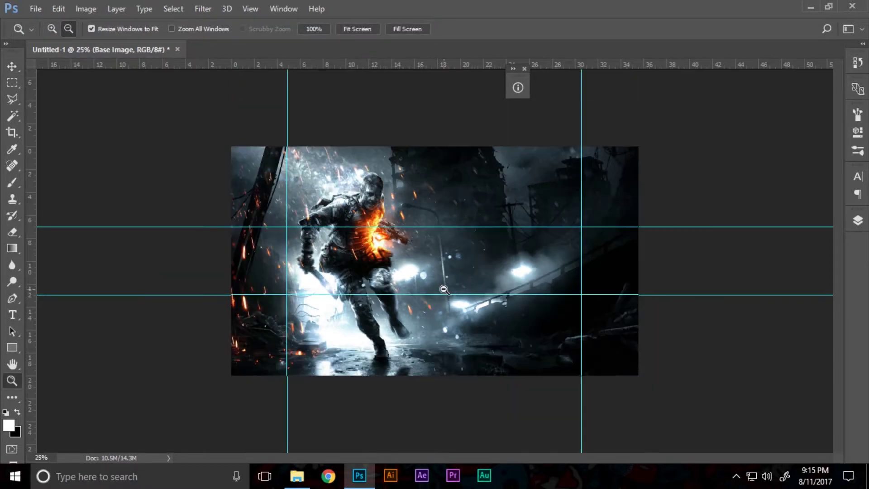
pyautogui.keyDown('alt'); pyautogui.click(444, 290); pyautogui.keyUp('alt')
pyautogui.hotkey('ctrl', 't')
pyautogui.moveTo(571, 337); pyautogui.dragTo(599, 354)
pyautogui.moveTo(479, 257)
pyautogui.mouseDown()
pyautogui.moveTo(491, 275)
pyautogui.moveTo(486, 304)
pyautogui.moveTo(498, 303)
pyautogui.moveTo(480, 256)
pyautogui.mouseUp()
pyautogui.moveTo(595, 171); pyautogui.dragTo(574, 183)
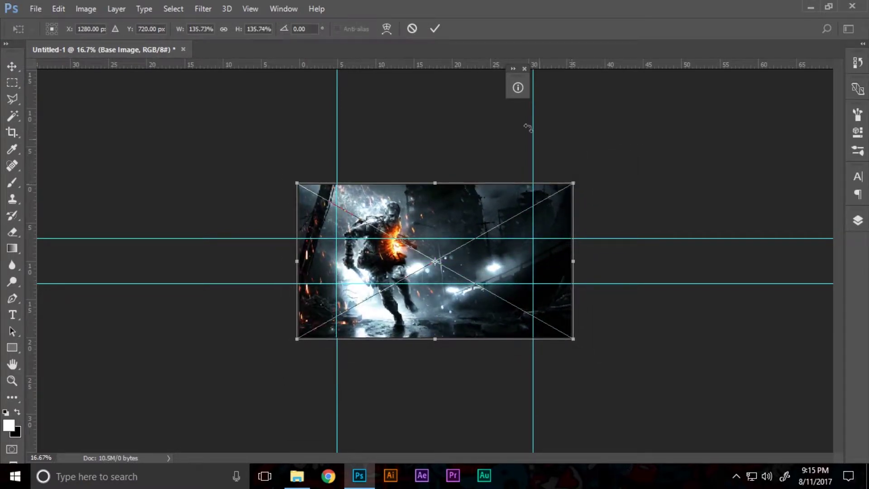
pyautogui.click(435, 29)
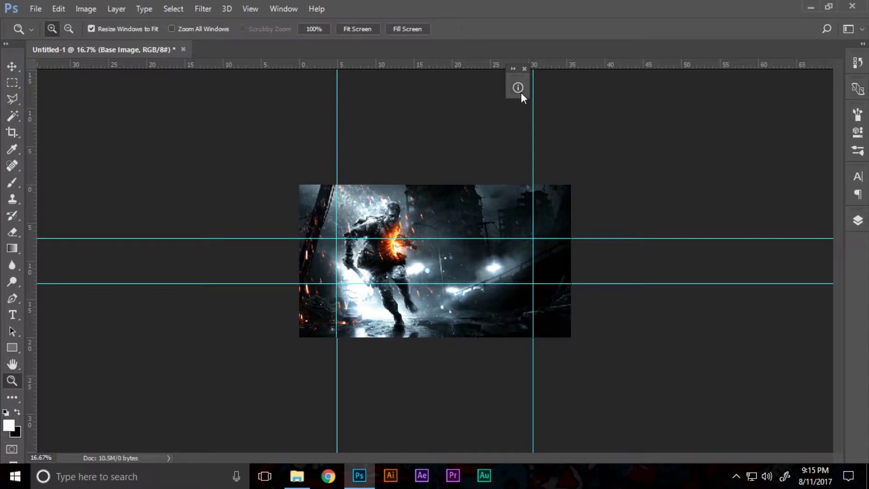
# - Show the layer list, open the Base Image smart object's contents to view them, and close that document
pyautogui.click(858, 221)
pyautogui.click(858, 220)
pyautogui.click(858, 220)
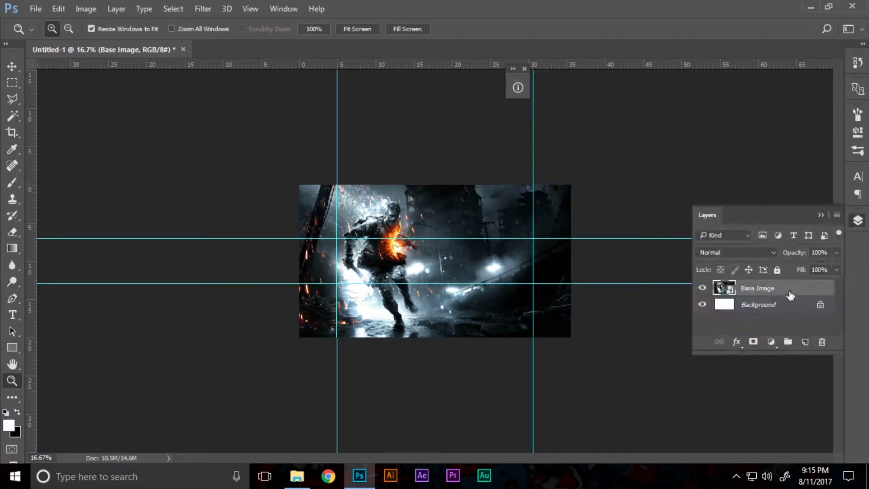
pyautogui.doubleClick(725, 289)
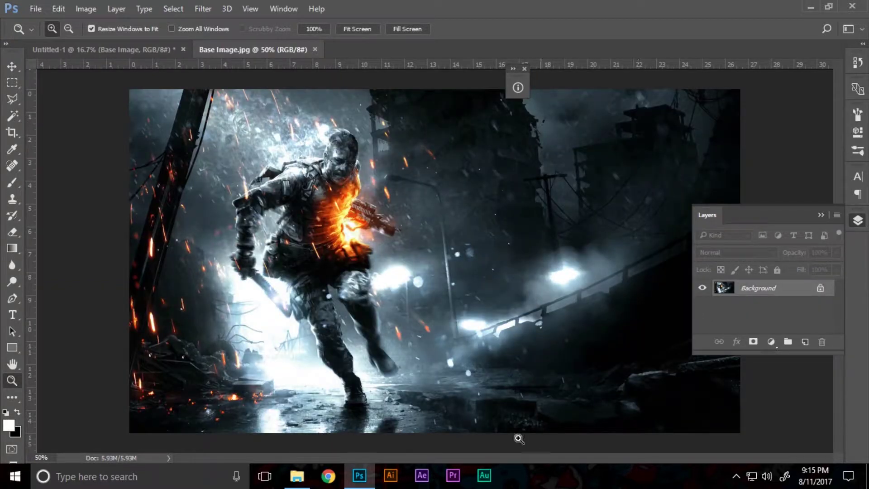
pyautogui.click(315, 49)
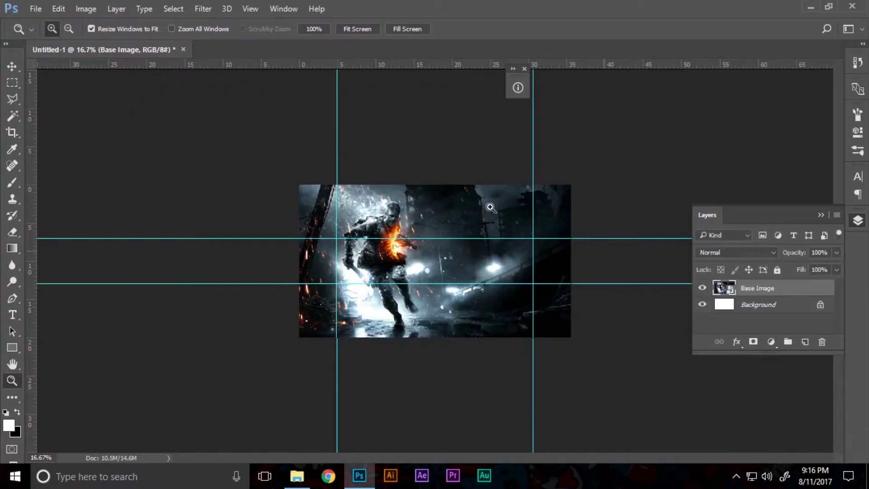
pyautogui.click(811, 7)
pyautogui.moveTo(254, 266); pyautogui.dragTo(265, 186)
pyautogui.click(359, 475)
# - Rasterize the Base Image smart object layer
pyautogui.click(780, 322)
pyautogui.click(790, 289)
pyautogui.click(119, 10)
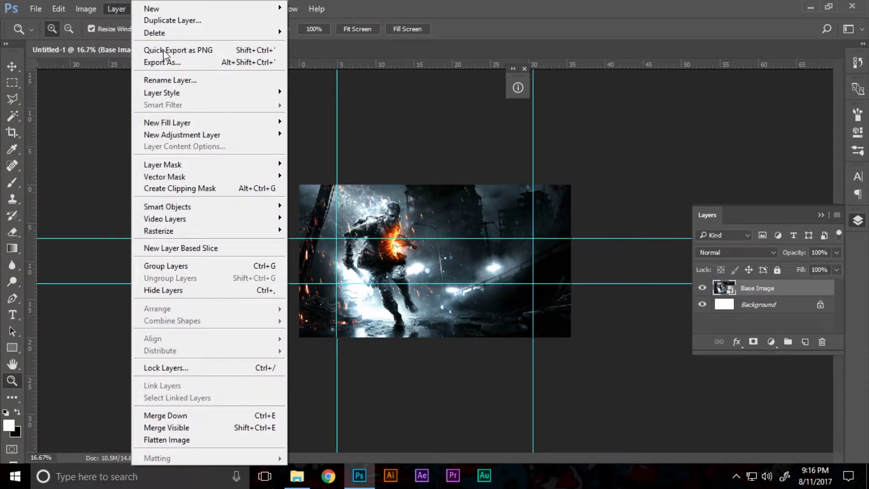
pyautogui.moveTo(192, 232)
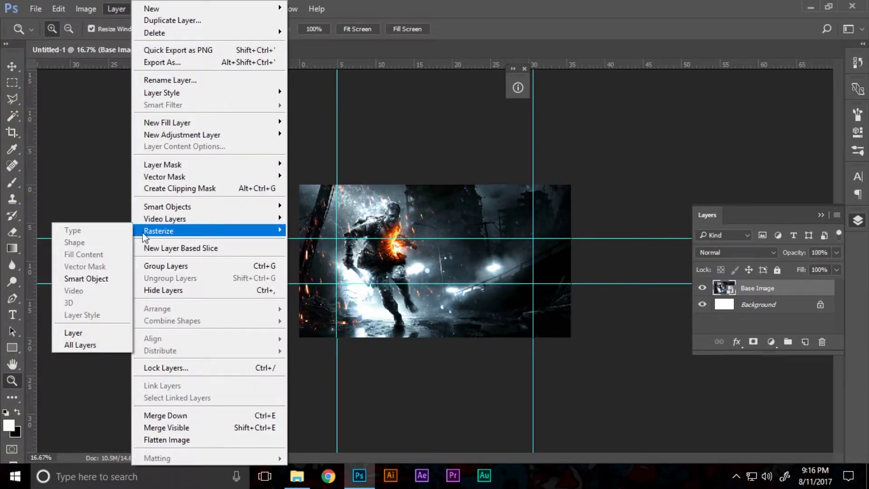
pyautogui.click(114, 279)
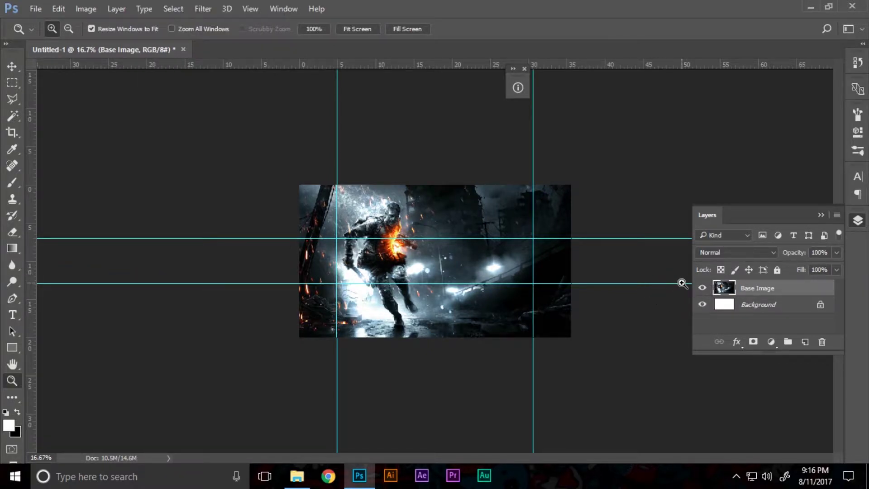
# - Select the rectangular safe area enclosed by the four guides and cut it from Base Image into its own layer
pyautogui.click(535, 287)
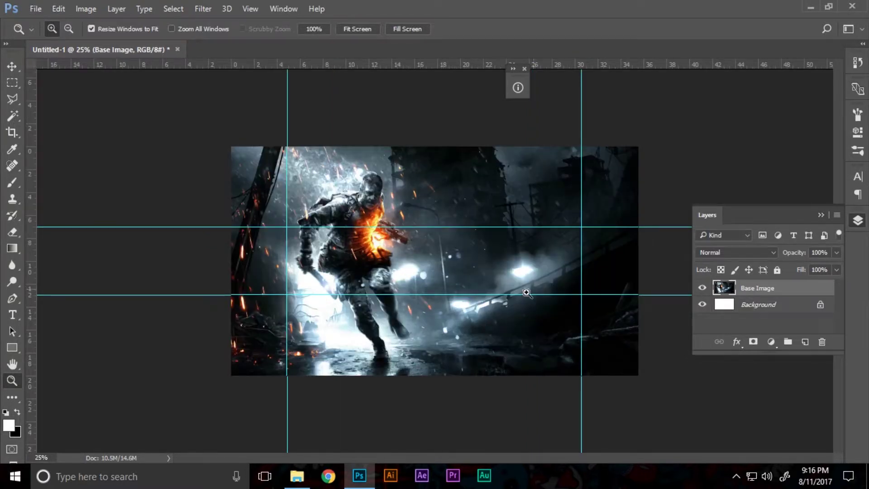
pyautogui.click(527, 293)
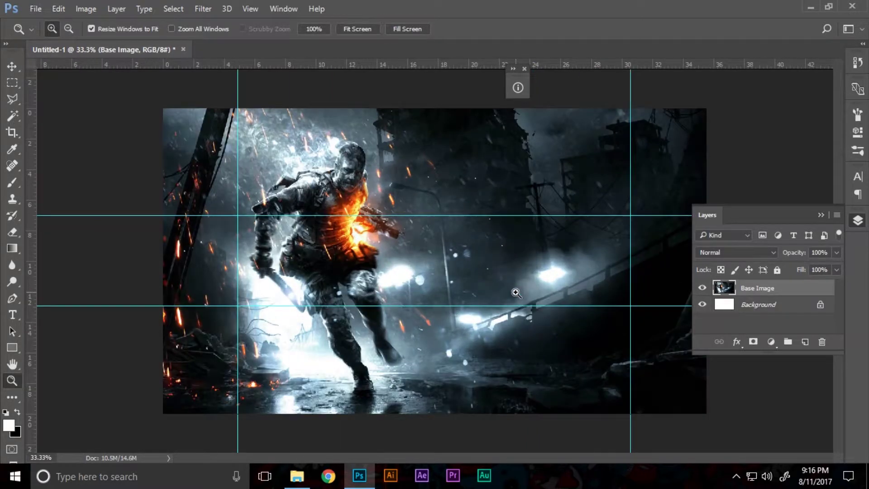
pyautogui.click(12, 82)
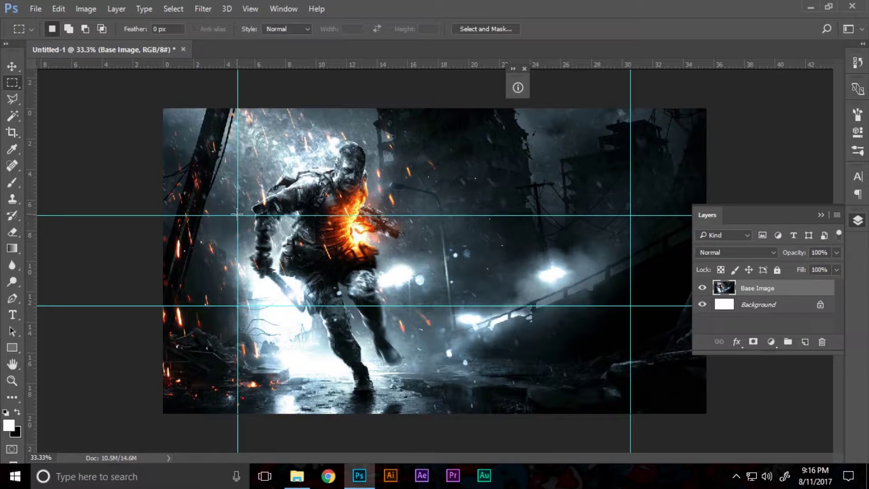
pyautogui.moveTo(236, 215); pyautogui.dragTo(631, 306)
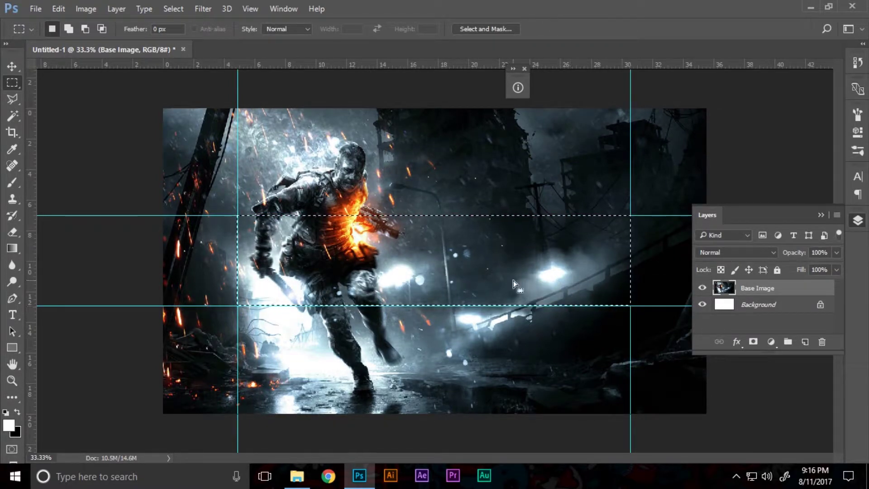
pyautogui.rightClick(414, 252)
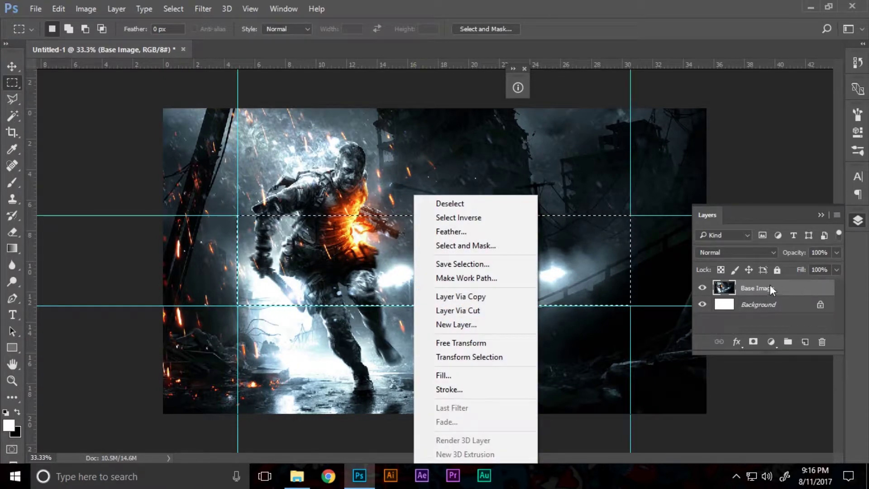
pyautogui.click(445, 313)
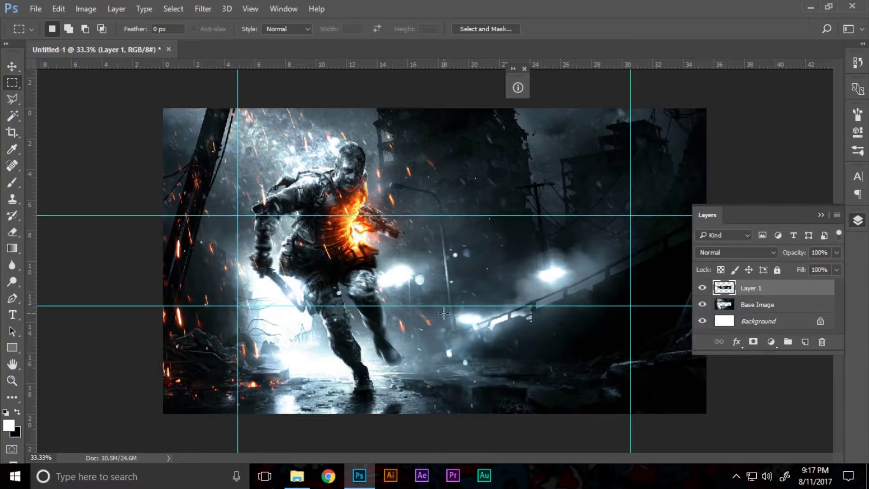
# - Toggle the visibility of Layer 1 and Base Image off and on to check which part each one contains
pyautogui.click(702, 287)
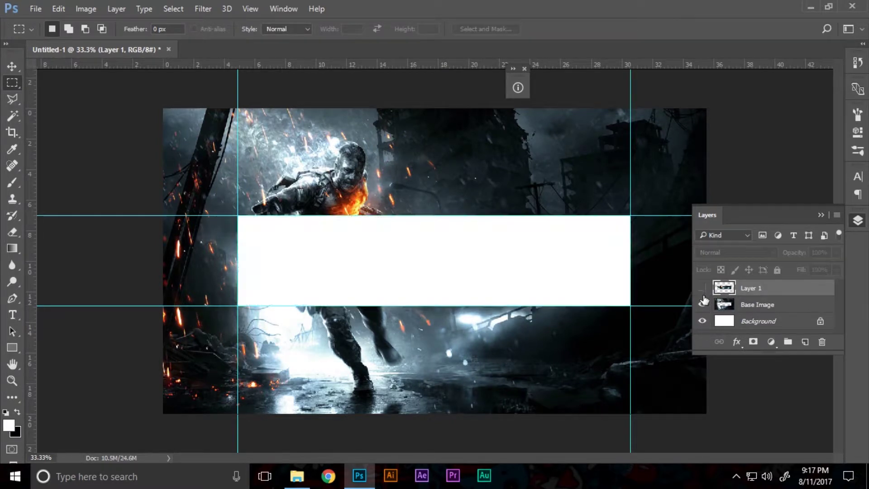
pyautogui.click(704, 305)
pyautogui.click(703, 305)
pyautogui.click(703, 288)
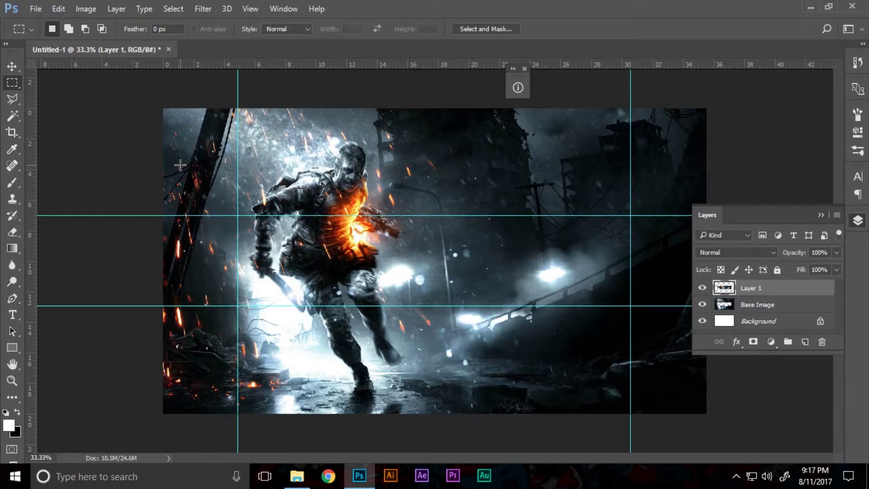
# - Rename the Base Image layer to BG and Layer 1 to FG
pyautogui.doubleClick(757, 305)
pyautogui.write('BG')
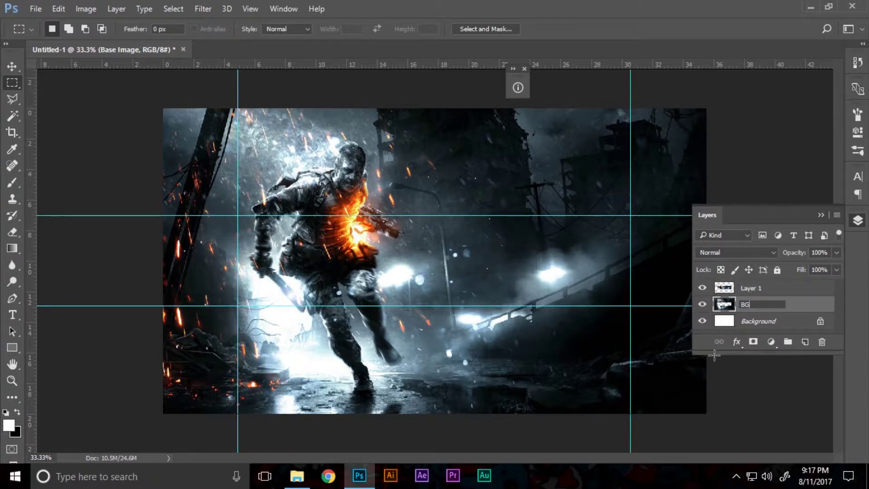
pyautogui.press('Return')
pyautogui.doubleClick(759, 289)
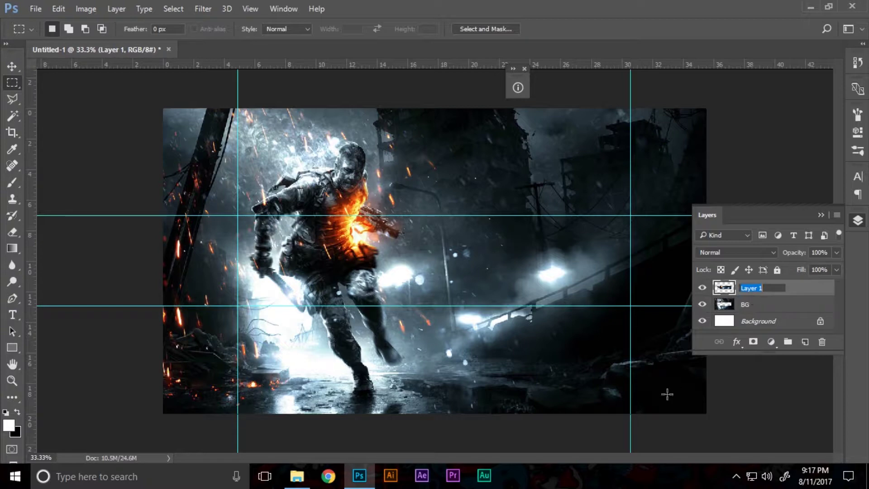
pyautogui.write('FG')
pyautogui.press('Return')
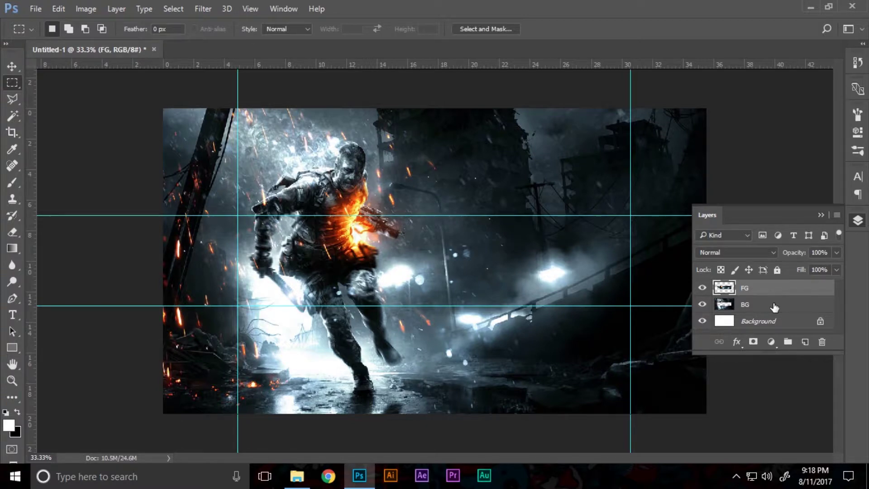
# - Apply a Gaussian Blur with a radius of 34.6 pixels to the BG layer
pyautogui.click(791, 306)
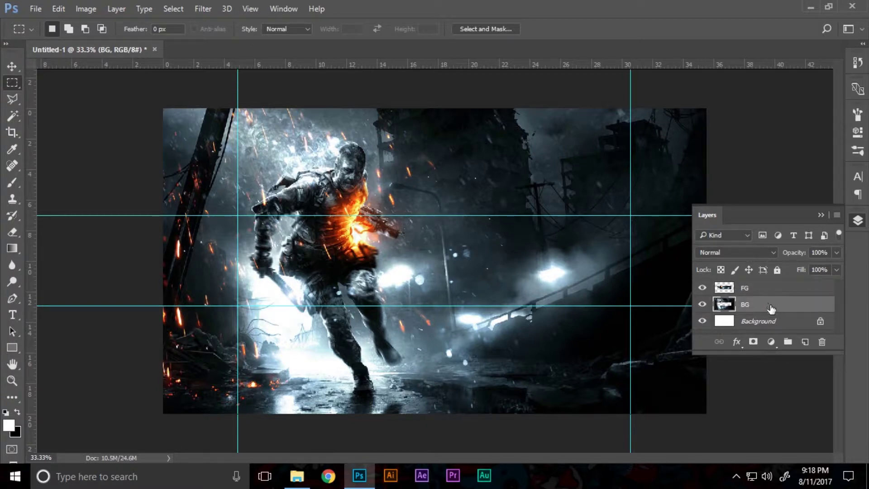
pyautogui.click(201, 9)
pyautogui.moveTo(213, 152)
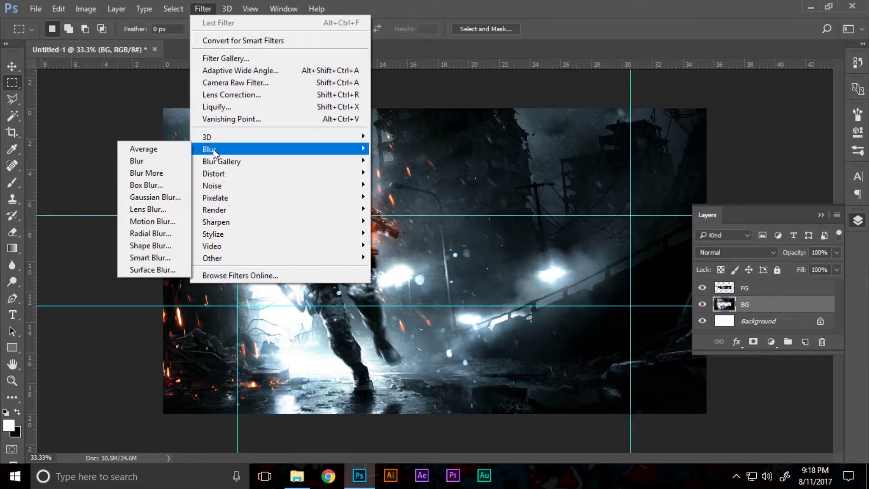
pyautogui.click(148, 197)
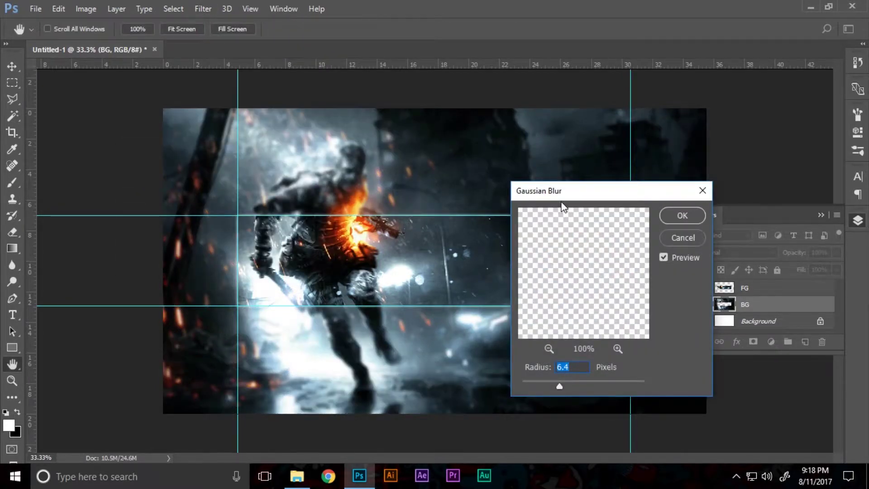
pyautogui.moveTo(563, 207); pyautogui.dragTo(595, 165)
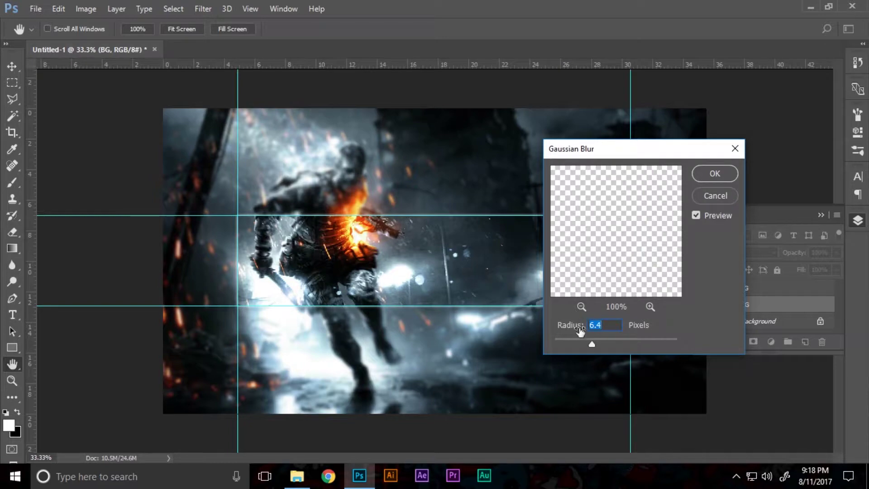
pyautogui.moveTo(596, 345); pyautogui.dragTo(612, 344)
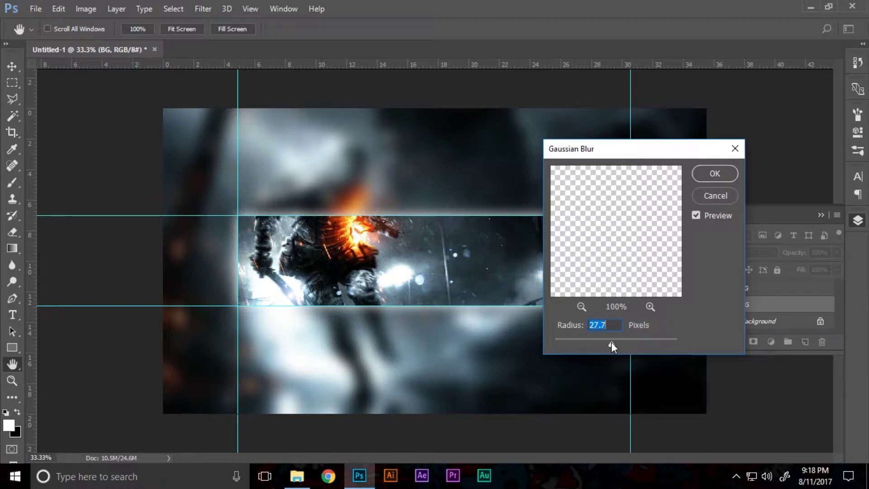
pyautogui.moveTo(612, 346); pyautogui.dragTo(611, 344)
pyautogui.moveTo(612, 155); pyautogui.dragTo(744, 182)
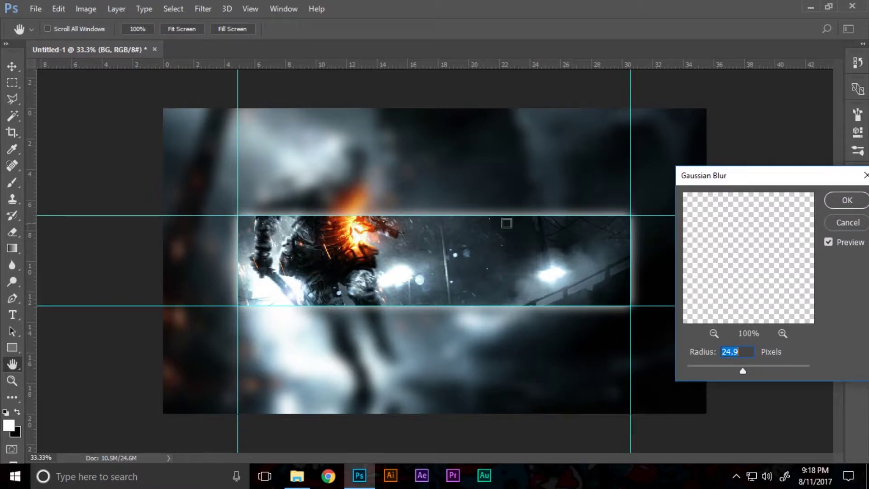
pyautogui.moveTo(743, 370); pyautogui.dragTo(748, 370)
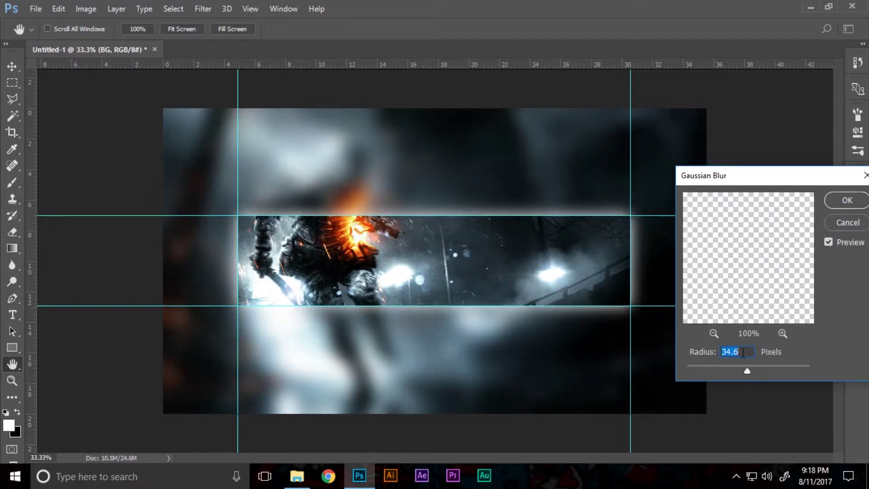
pyautogui.moveTo(739, 191); pyautogui.dragTo(545, 241)
pyautogui.click(664, 256)
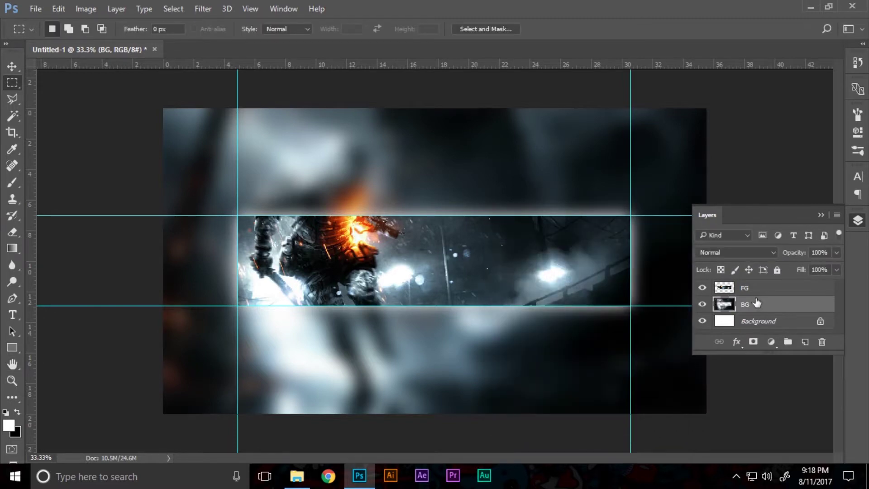
# - Add a Stroke layer style to the FG layer and set its position to Inside
pyautogui.click(778, 290)
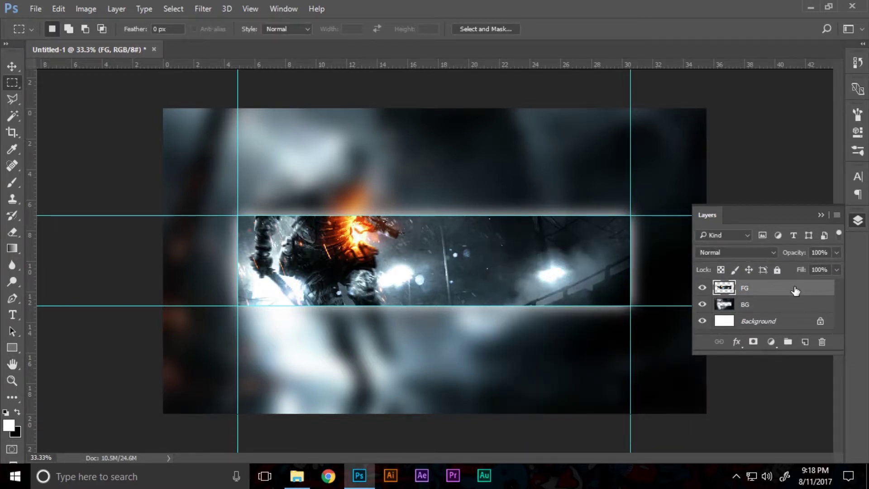
pyautogui.doubleClick(795, 290)
pyautogui.moveTo(306, 58); pyautogui.dragTo(764, 95)
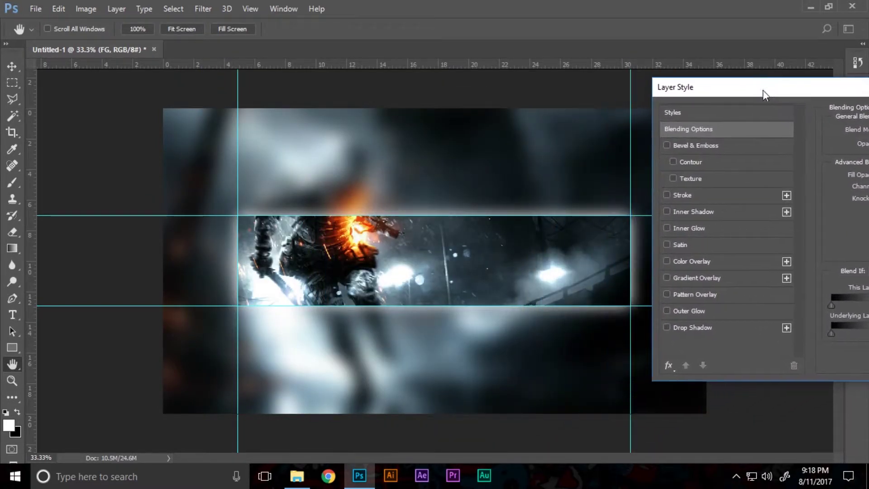
pyautogui.click(667, 195)
pyautogui.click(741, 197)
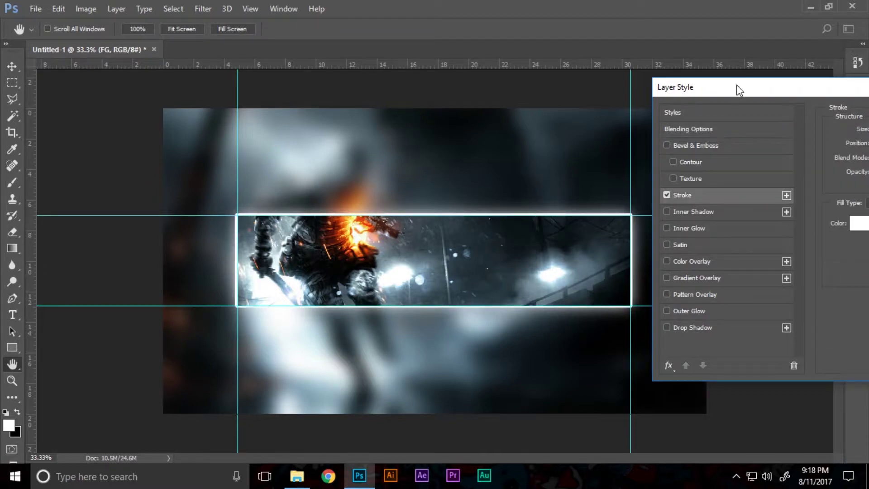
pyautogui.moveTo(737, 87); pyautogui.dragTo(592, 170)
pyautogui.click(744, 223)
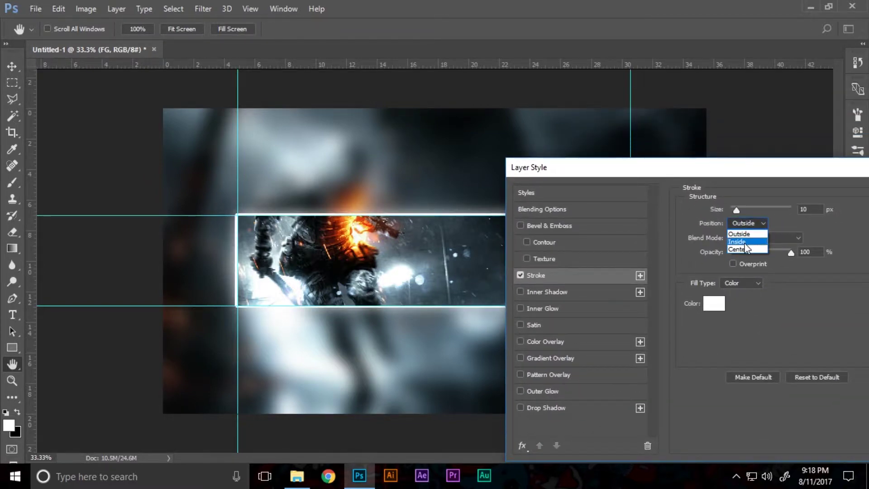
pyautogui.click(743, 242)
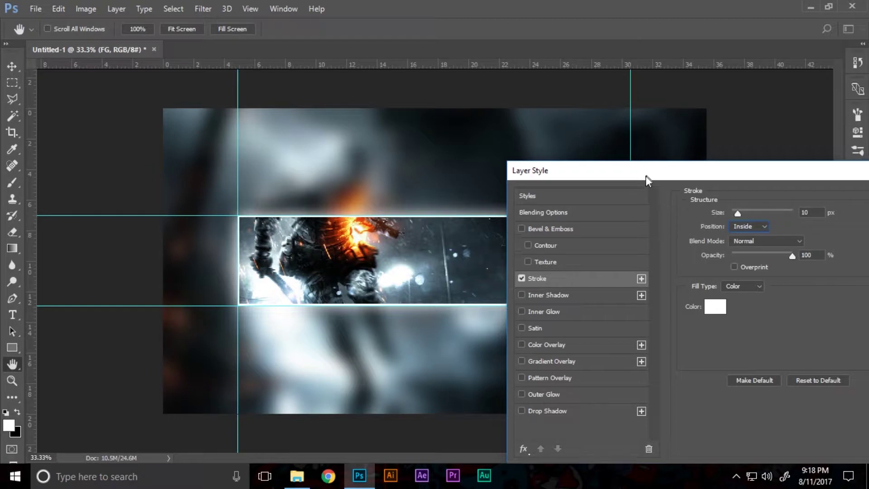
# - Set the FG stroke's size to 16 px and its opacity to 19%
pyautogui.moveTo(646, 175); pyautogui.dragTo(623, 187)
pyautogui.moveTo(714, 223); pyautogui.dragTo(716, 223)
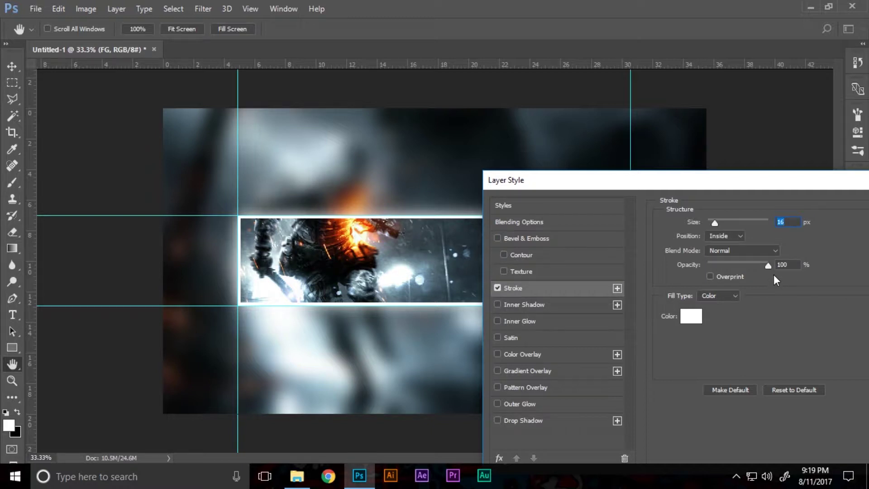
pyautogui.moveTo(766, 264); pyautogui.dragTo(719, 266)
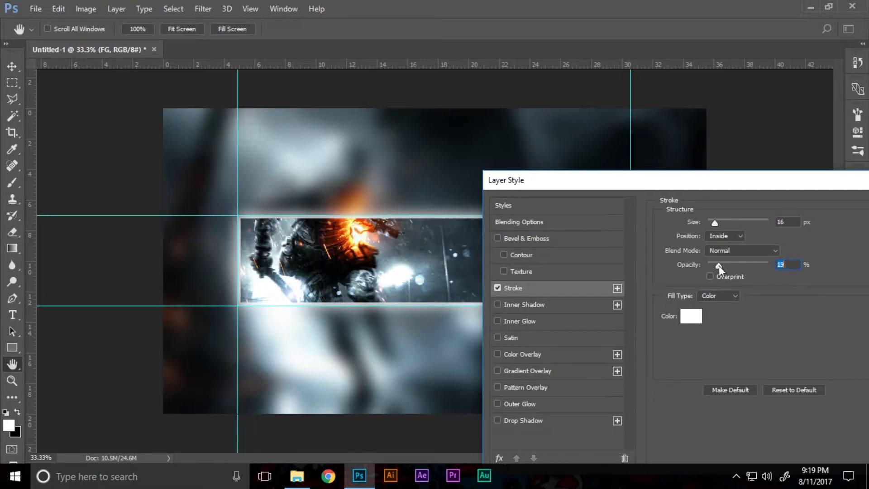
# - Change the FG stroke's colour to black (000000) and lower its opacity to 4%
pyautogui.click(692, 316)
pyautogui.write('000000')
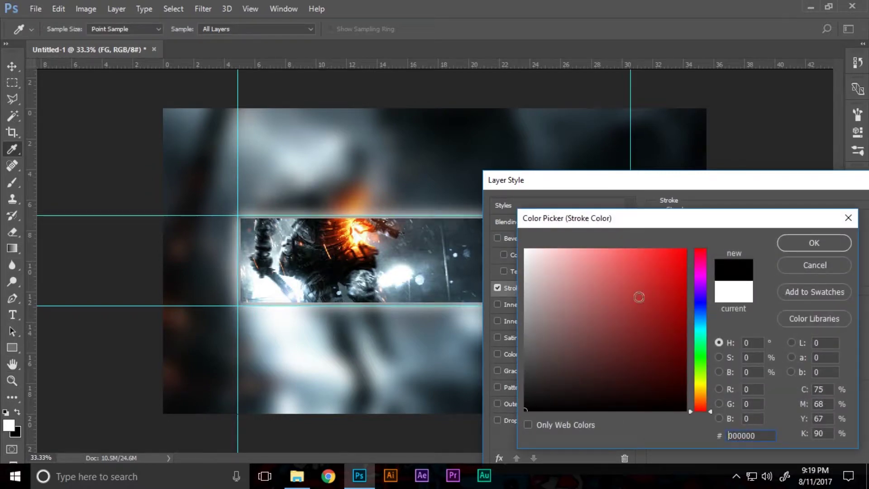
pyautogui.click(803, 240)
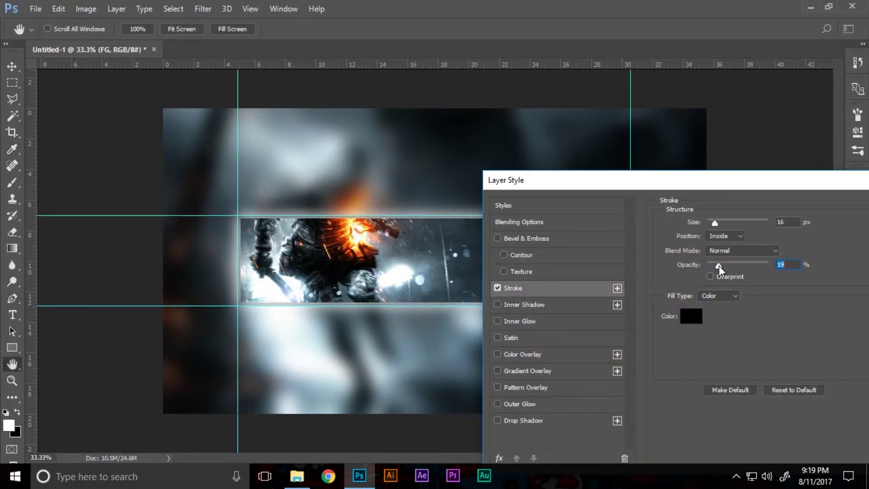
pyautogui.moveTo(719, 266); pyautogui.dragTo(711, 271)
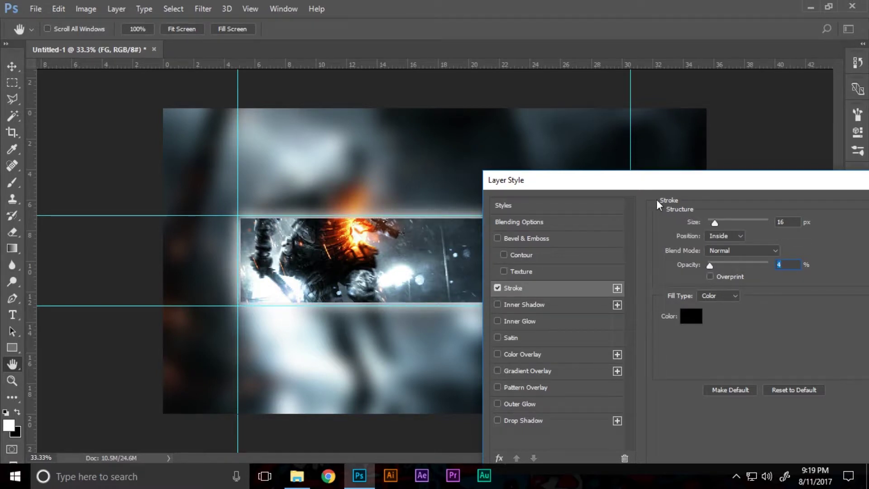
# - Apply the current Stroke settings to the FG layer
pyautogui.moveTo(551, 186); pyautogui.dragTo(307, 324)
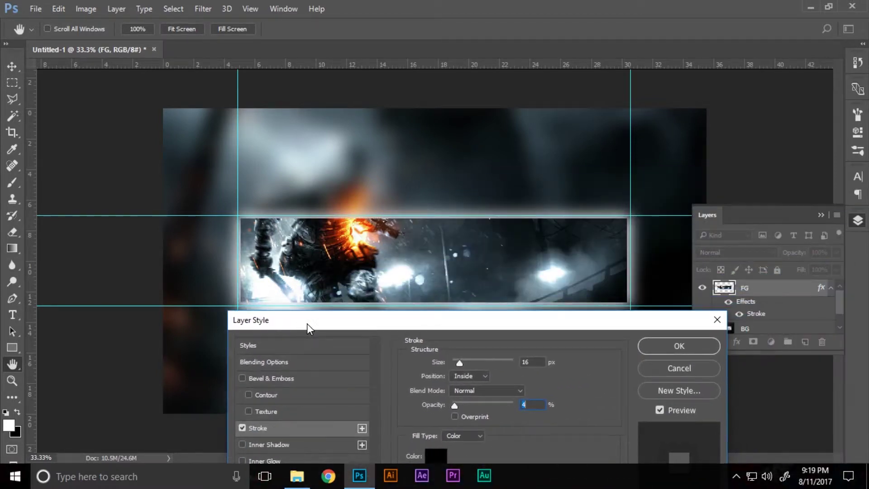
pyautogui.click(668, 344)
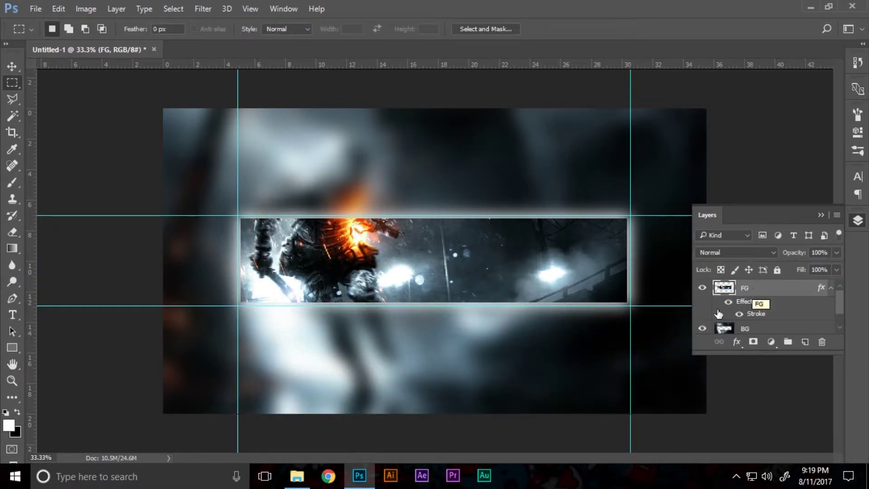
# - Place the Logo image from the Gaming Banner folder in the banner and scale it to about 49.6%
pyautogui.click(297, 475)
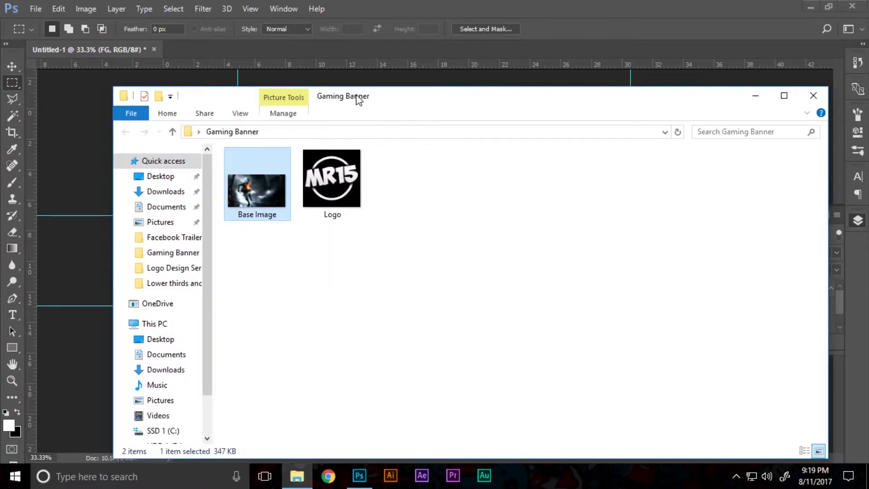
pyautogui.moveTo(359, 99); pyautogui.dragTo(353, 352)
pyautogui.click(320, 419)
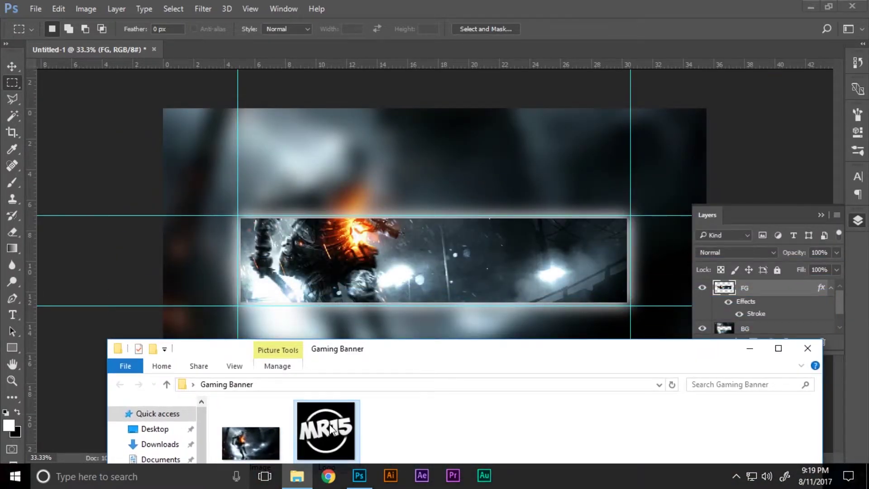
pyautogui.moveTo(332, 430); pyautogui.dragTo(446, 255)
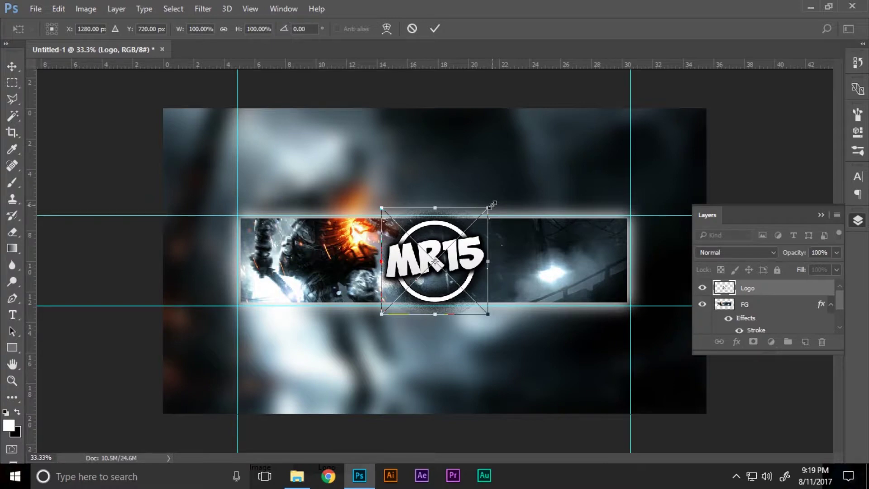
pyautogui.moveTo(492, 205); pyautogui.dragTo(466, 231)
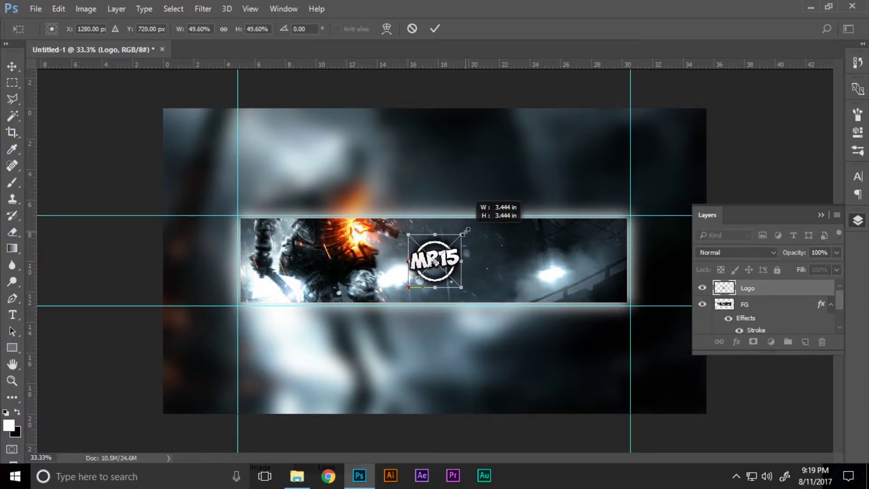
pyautogui.click(436, 29)
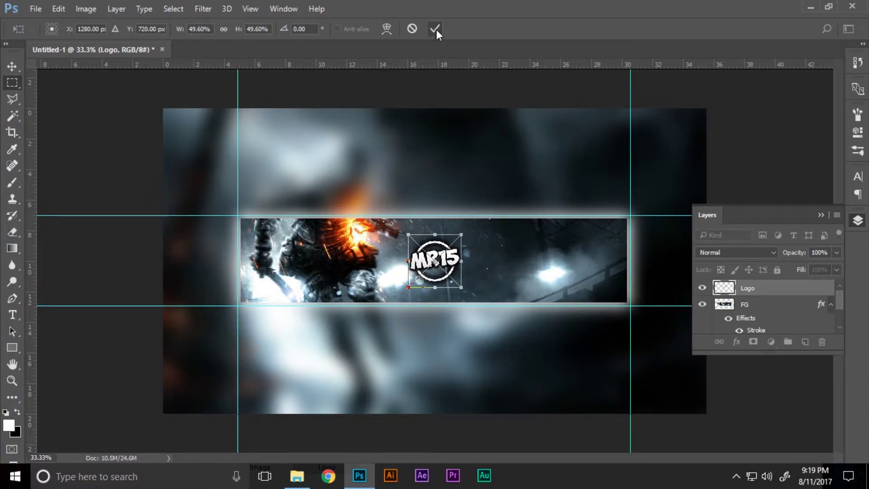
# - Move the logo straight up to sit near the upper edge of the sharp strip
pyautogui.press('z')
pyautogui.click(439, 237)
pyautogui.press('v')
pyautogui.hotkey('shift', 'Up')
pyautogui.hotkey('shift', 'Up')
pyautogui.hotkey('shift', 'Up')
pyautogui.hotkey('shift', 'Up')
pyautogui.hotkey('shift', 'Up')
pyautogui.hotkey('shift', 'Up')
pyautogui.hotkey('shift', 'Up')
pyautogui.hotkey('shift', 'Up')
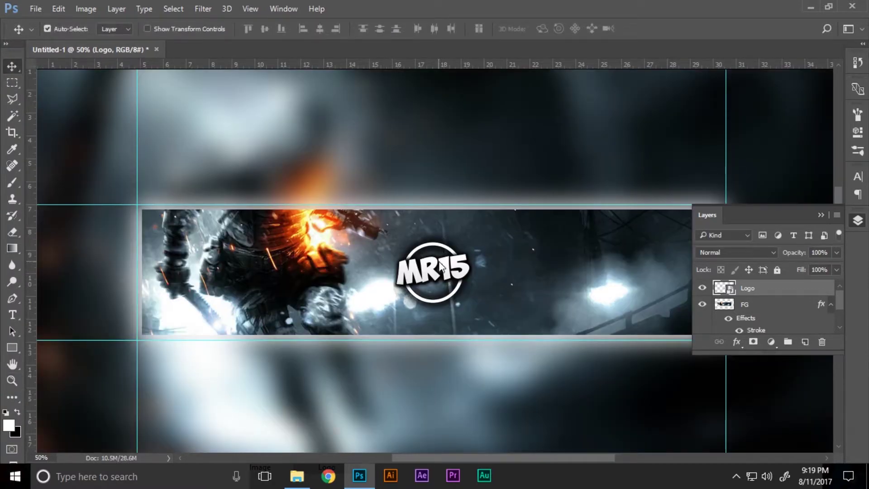
pyautogui.press('Up')
pyautogui.press('Up')
pyautogui.press('Up')
pyautogui.press('Up')
pyautogui.press('Up')
pyautogui.press('Up')
pyautogui.press('Up')
pyautogui.press('Up')
pyautogui.press('Up')
pyautogui.press('Up')
pyautogui.press('Up')
pyautogui.press('Up')
pyautogui.press('Up')
pyautogui.press('Up')
pyautogui.press('Up')
pyautogui.press('Up')
pyautogui.press('Up')
pyautogui.press('Up')
pyautogui.press('Up')
pyautogui.press('Up')
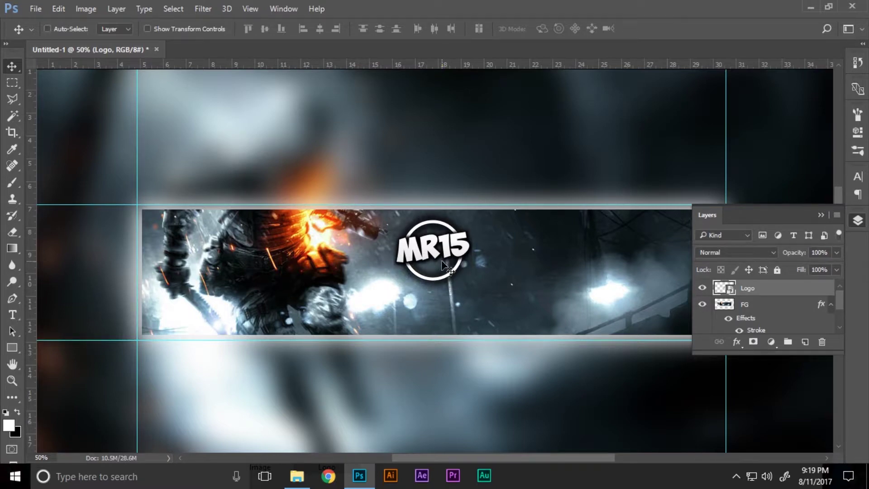
# - Scale the logo to 47.2% and nudge it slightly down within the strip
pyautogui.hotkey('ctrl', 't')
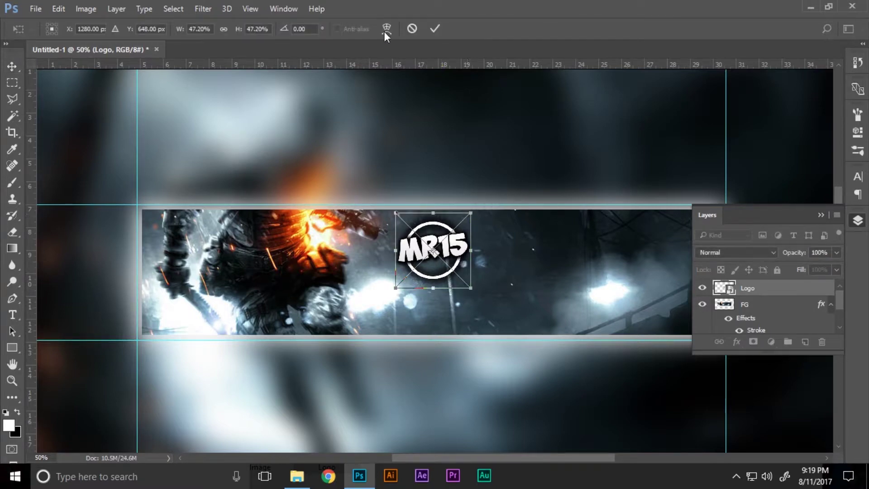
pyautogui.click(435, 28)
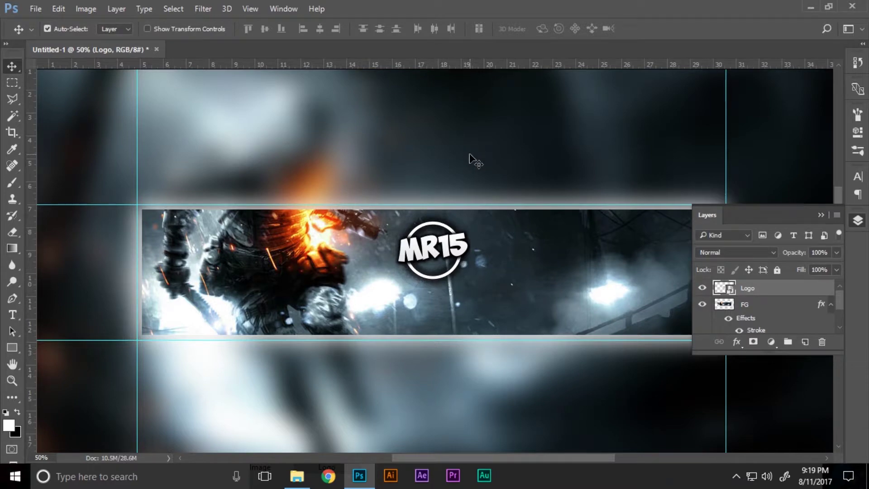
pyautogui.press('Down')
pyautogui.press('Down')
pyautogui.press('Down')
pyautogui.press('Down')
pyautogui.press('Down')
pyautogui.press('Down')
pyautogui.press('Down')
pyautogui.press('Down')
pyautogui.press('Down')
pyautogui.press('Down')
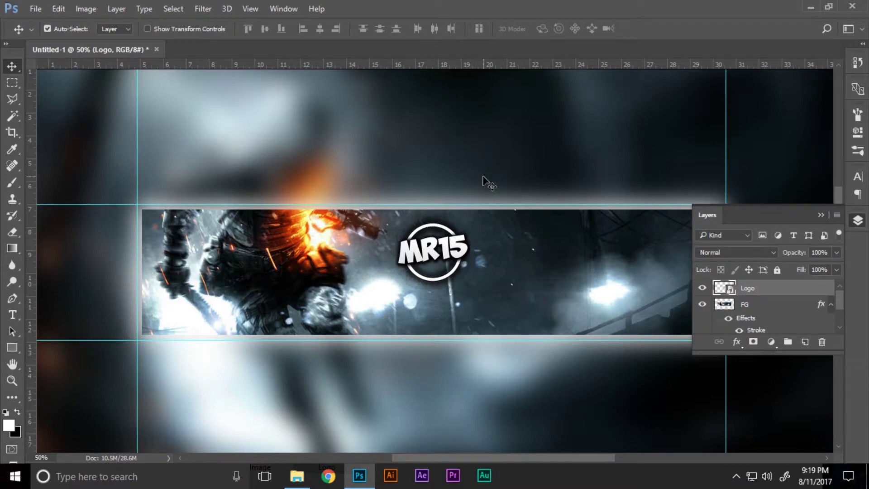
pyautogui.press('Down')
pyautogui.press('Down')
pyautogui.press('Down')
pyautogui.press('Down')
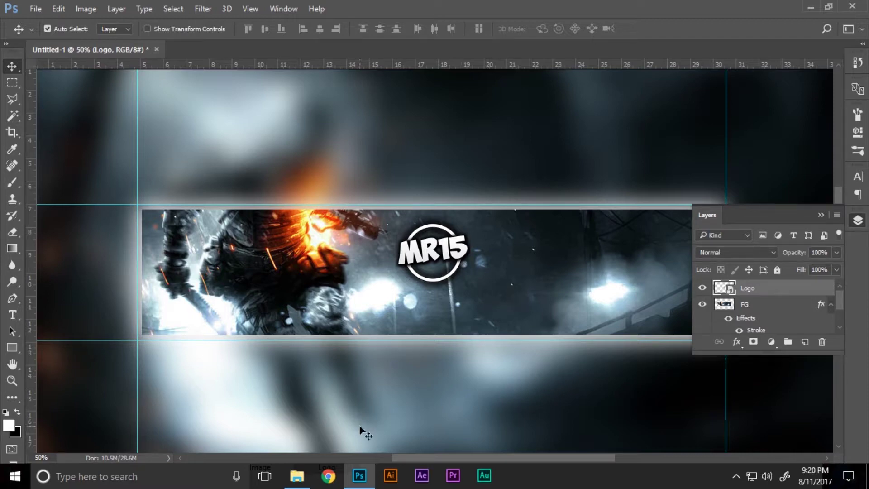
pyautogui.click(328, 475)
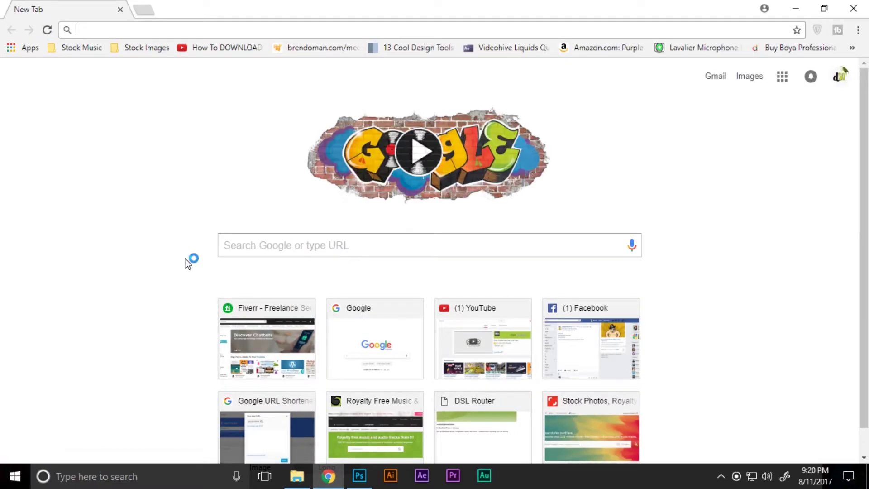
pyautogui.write('iconarchive')
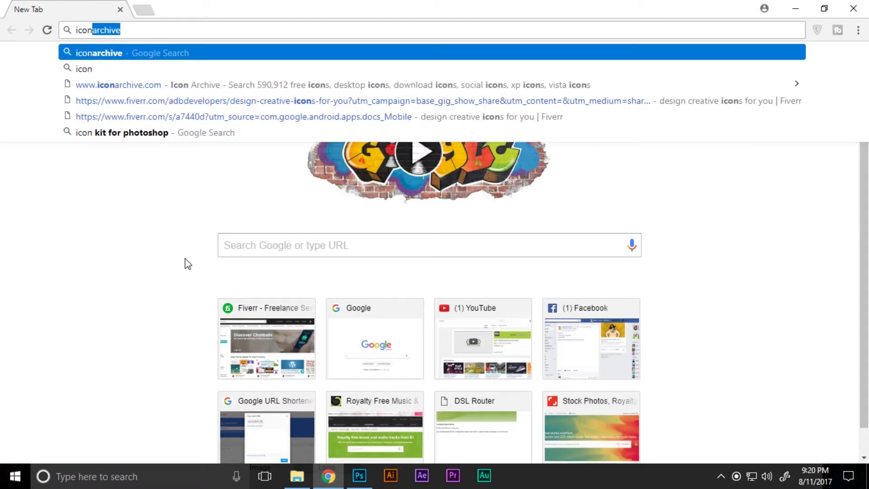
pyautogui.press('Down')
pyautogui.press('Down')
pyautogui.press('Return')
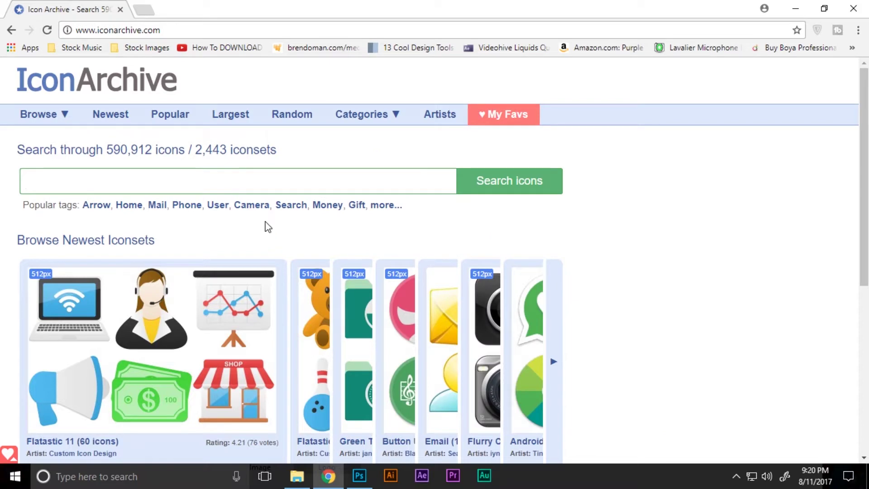
# - Search the icon site for facebook and open the 512 px PNG of the Social facebook box blue icon
pyautogui.write('facebook')
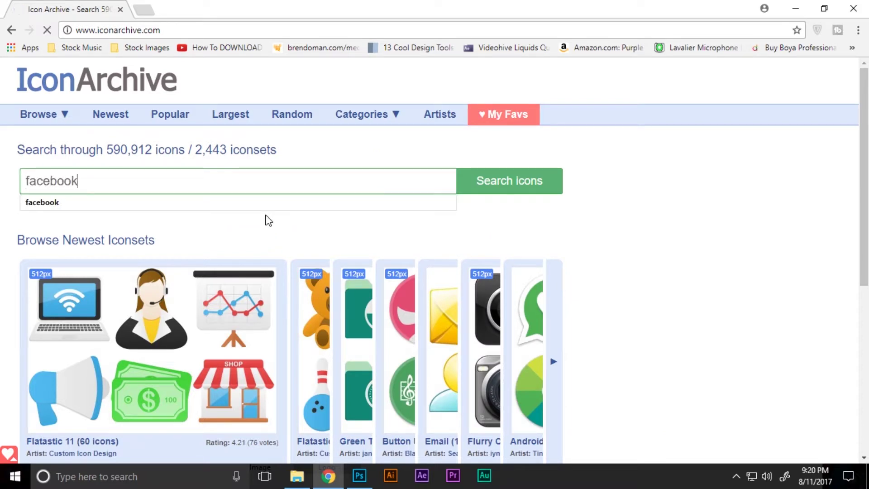
pyautogui.press('Return')
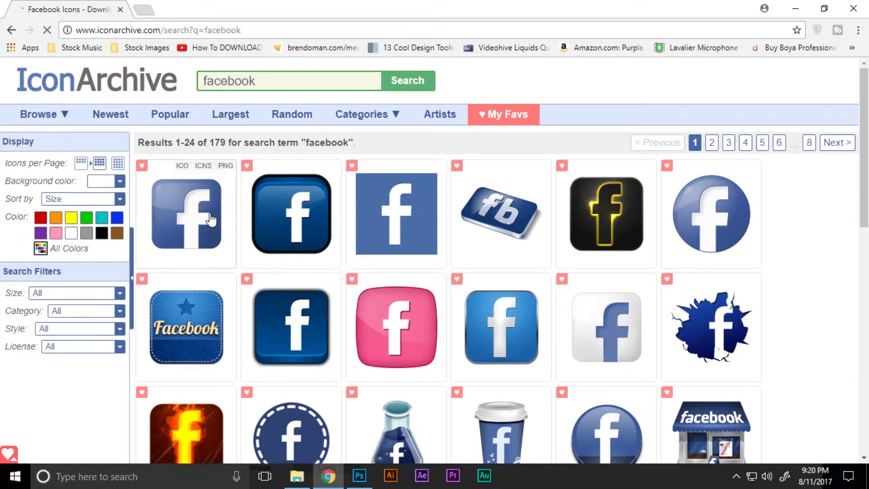
pyautogui.click(219, 231)
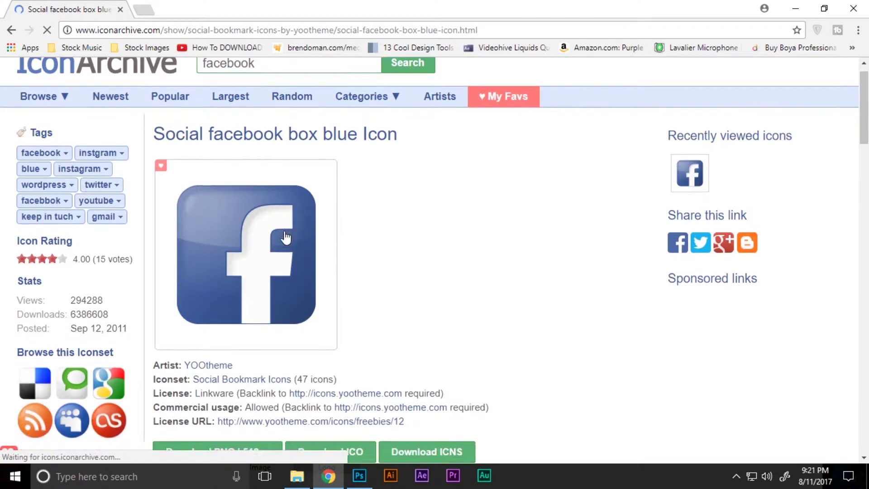
pyautogui.scroll(-5, 226, 253)
pyautogui.click(219, 277)
# - Save the Facebook image as Facebook Icon in the Gaming Banner folder on the Desktop
pyautogui.rightClick(372, 221)
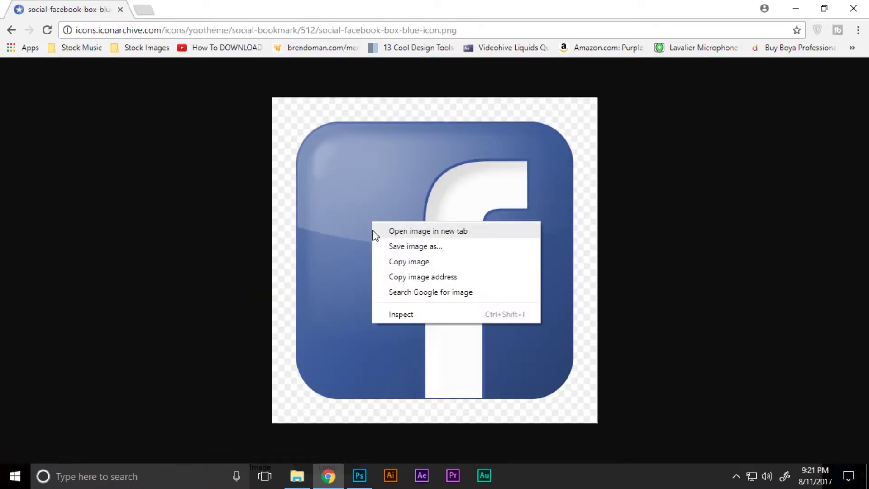
pyautogui.click(394, 247)
pyautogui.click(333, 158)
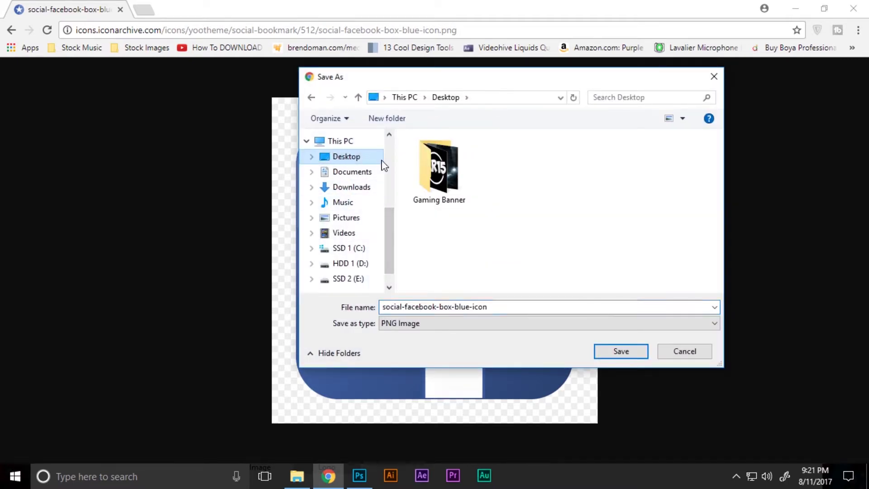
pyautogui.doubleClick(454, 199)
pyautogui.write('Facebook Icon')
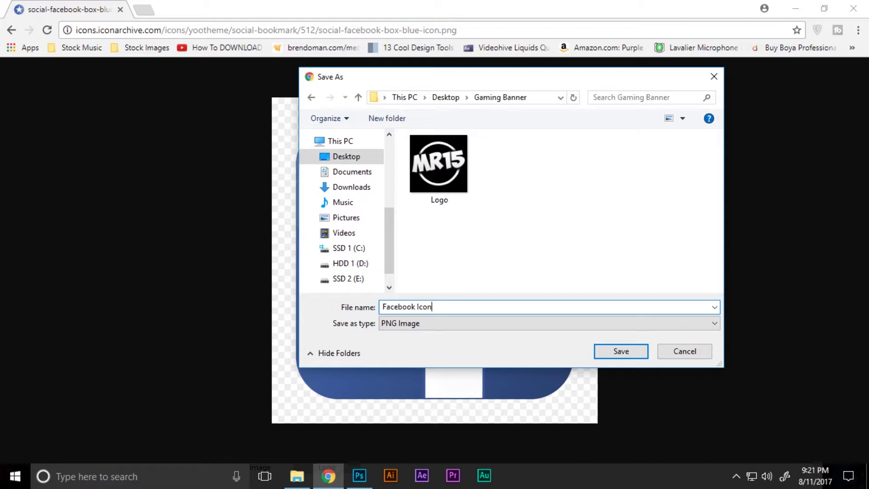
pyautogui.press('Return')
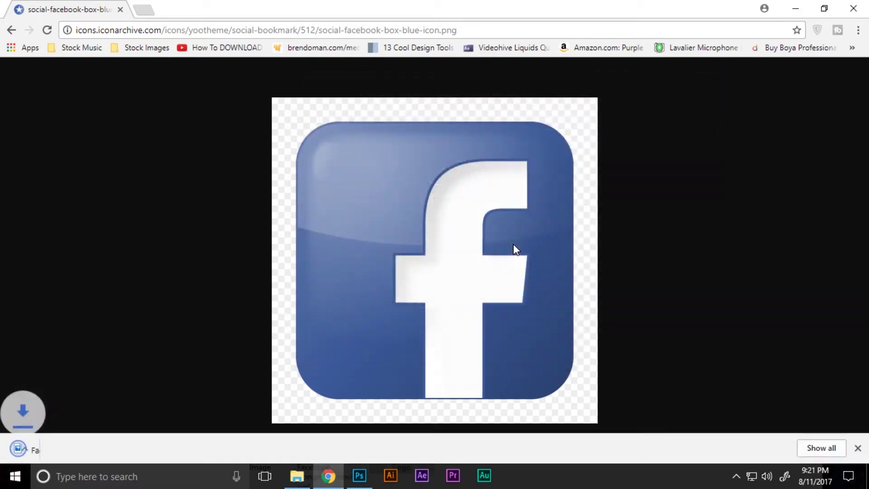
# - Return to the icon's page and search the site for Twitter
pyautogui.click(17, 33)
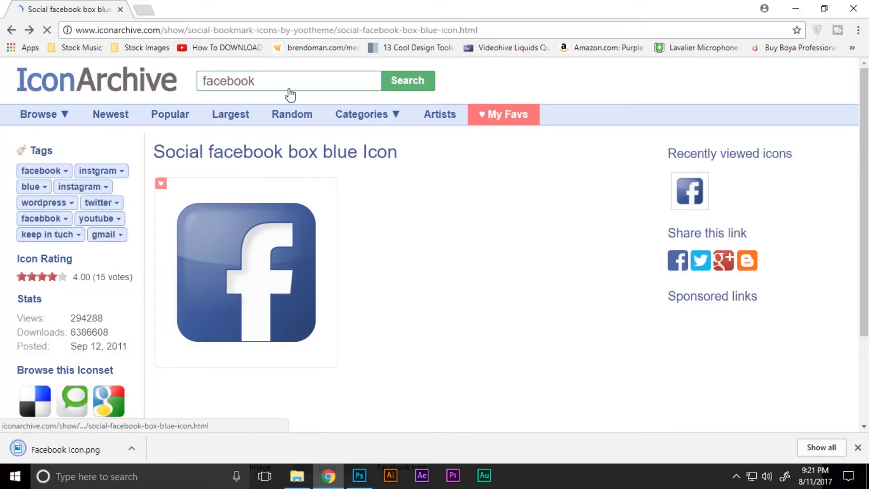
pyautogui.scroll(-3, 292, 95)
pyautogui.scroll(3, 362, 181)
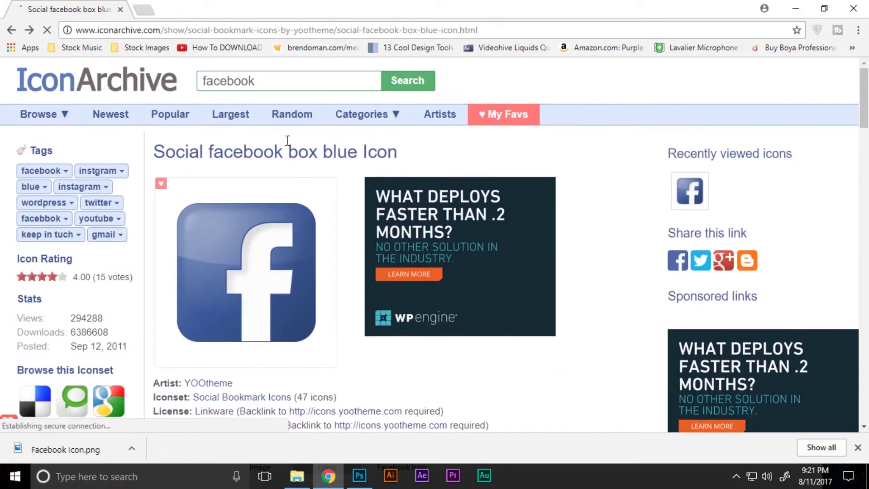
pyautogui.doubleClick(267, 85)
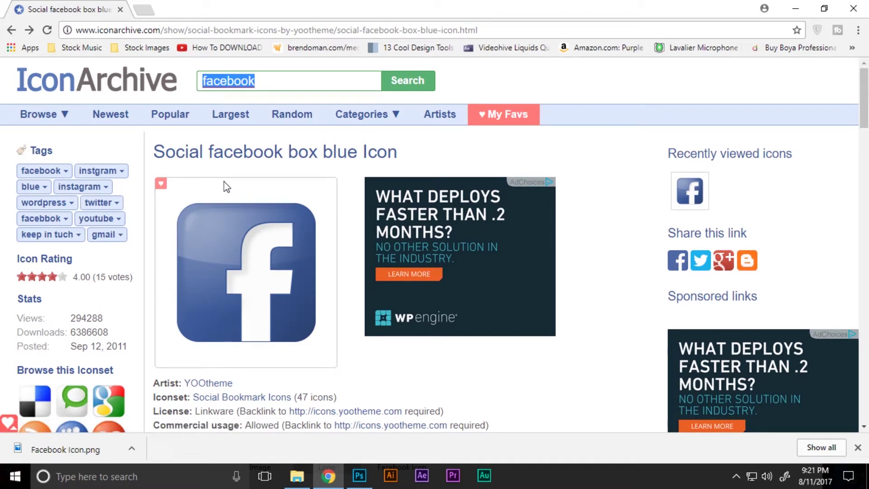
pyautogui.write('Twitter')
pyautogui.press('Return')
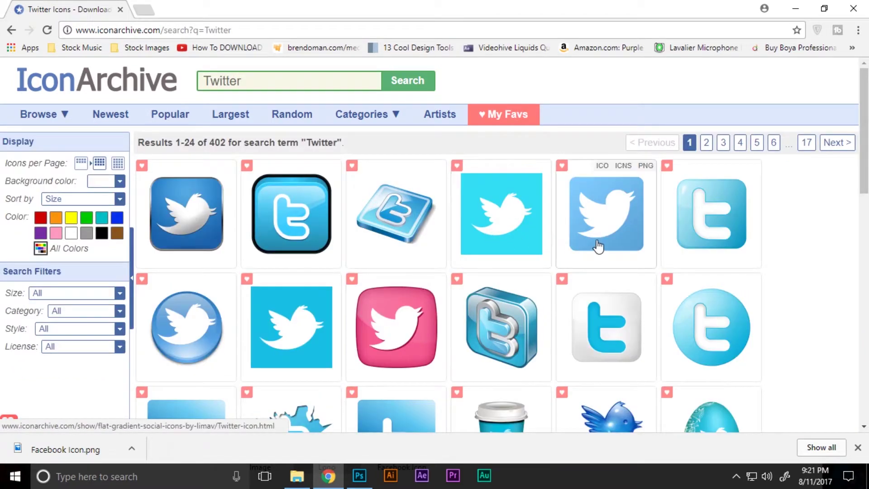
# - Open the 512 px PNG of the light-blue square Twitter icon from the Flat Gradient Social Icons set
pyautogui.click(597, 241)
pyautogui.scroll(-3, 543, 260)
pyautogui.scroll(3, 516, 259)
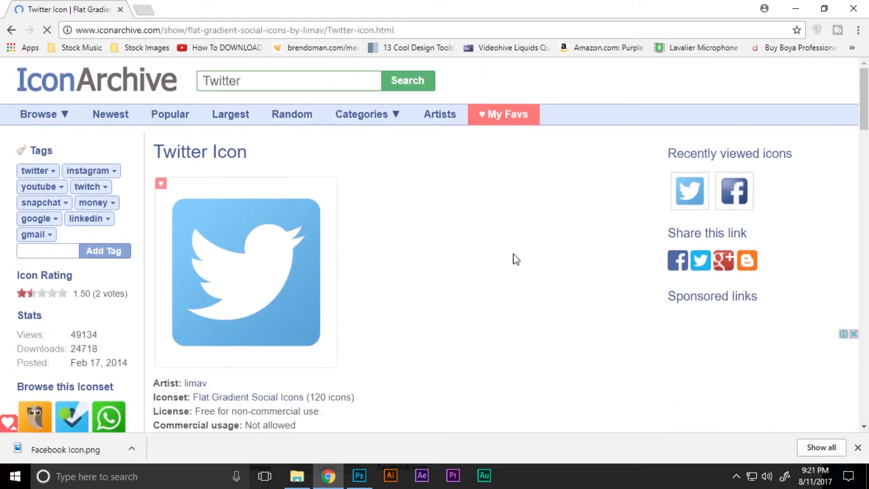
pyautogui.scroll(-1, 516, 260)
pyautogui.scroll(-8, 515, 260)
pyautogui.scroll(3, 514, 258)
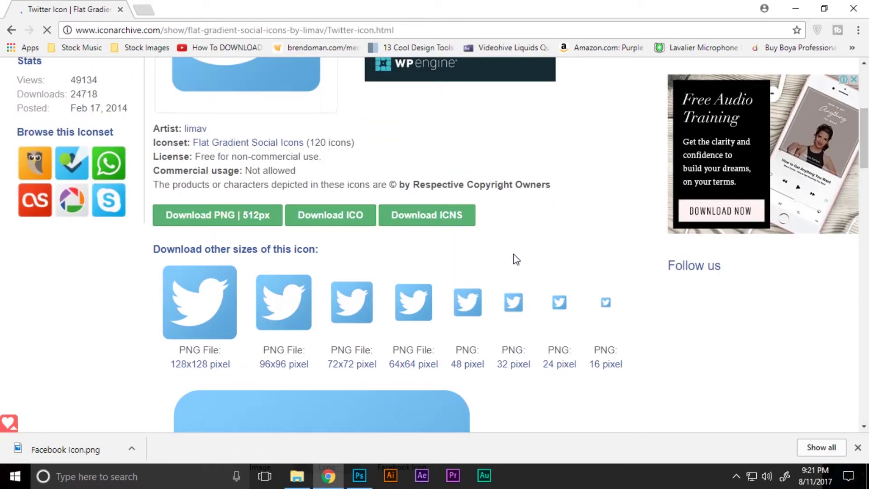
pyautogui.click(253, 229)
# - Save the Twitter image as Twitter Icon in the Gaming Banner folder
pyautogui.rightClick(384, 219)
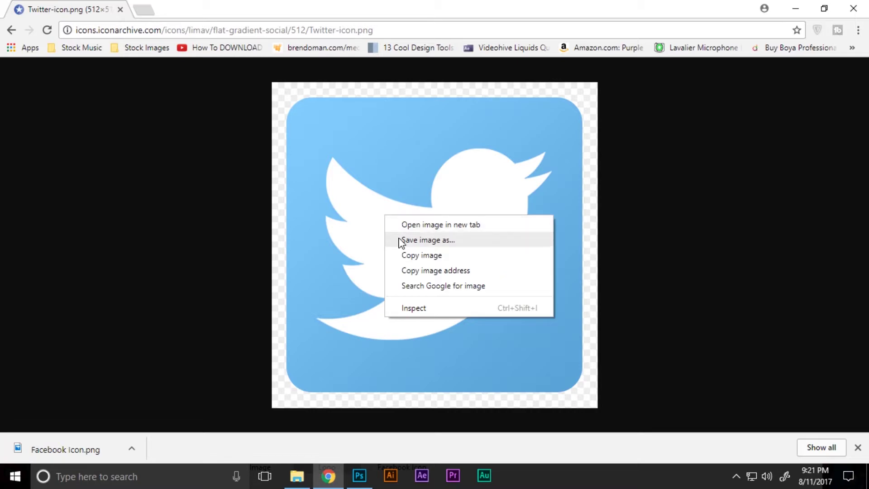
pyautogui.click(399, 241)
pyautogui.write('Twitt')
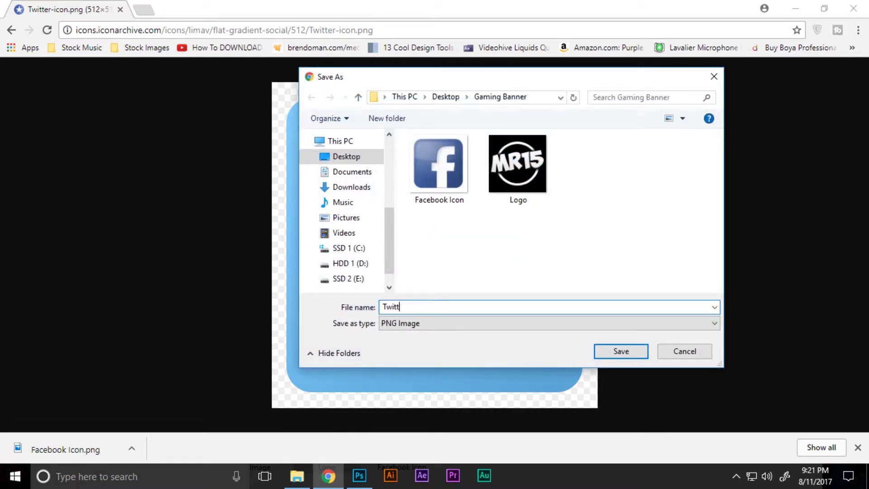
pyautogui.write('er Icon')
pyautogui.press('Return')
# - Switch to Photoshop, place Facebook Icon from the Gaming Banner folder, shrink it and position it just below the MR15 logo
pyautogui.hotkey('alt', 'Tab')
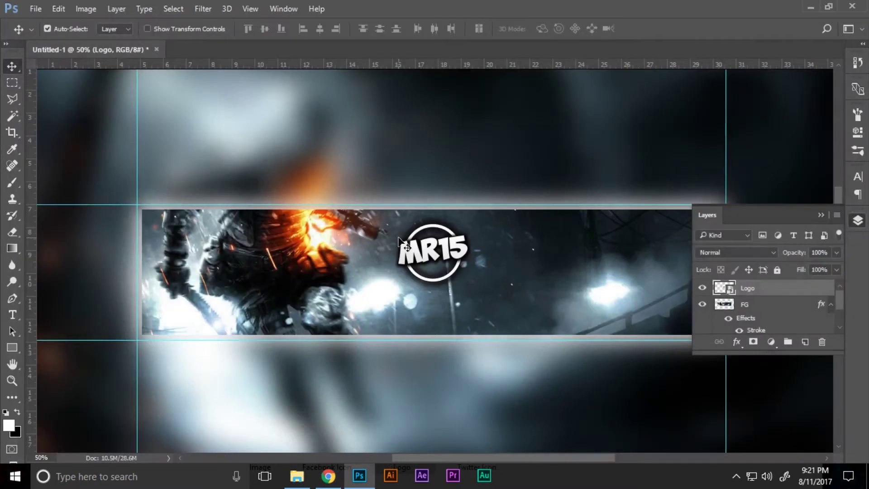
pyautogui.click(296, 476)
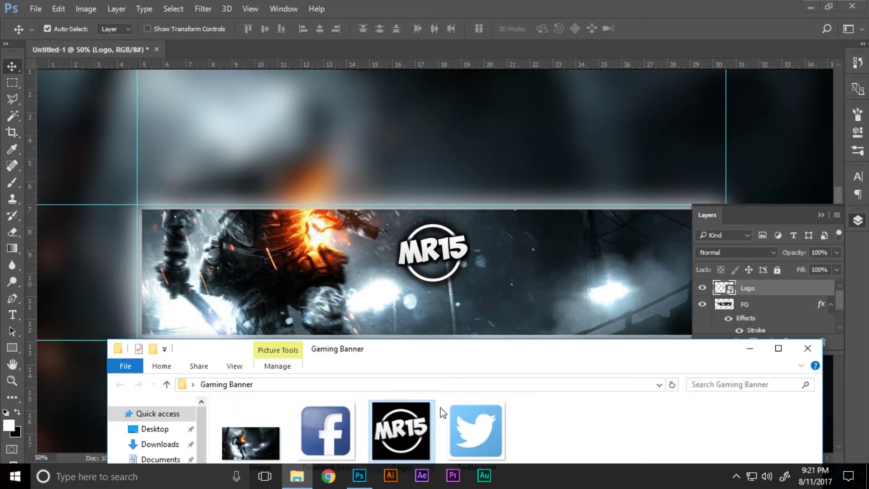
pyautogui.moveTo(437, 356); pyautogui.dragTo(545, 350)
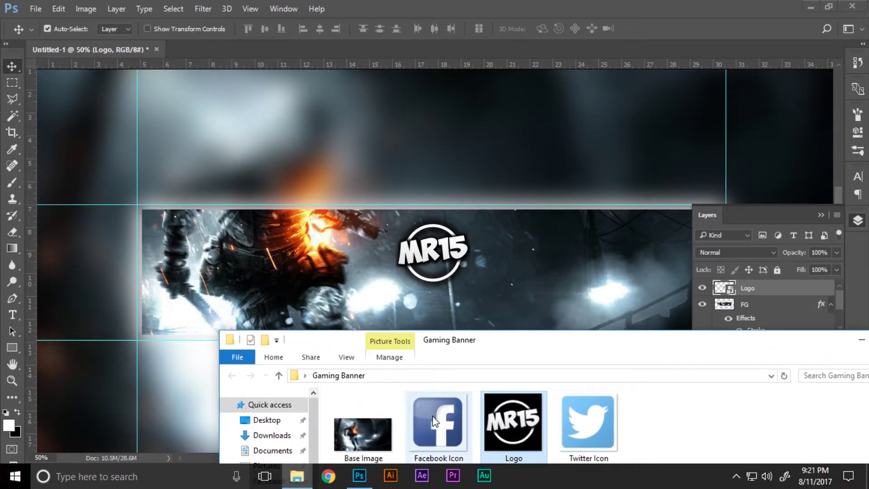
pyautogui.moveTo(434, 421); pyautogui.dragTo(385, 319)
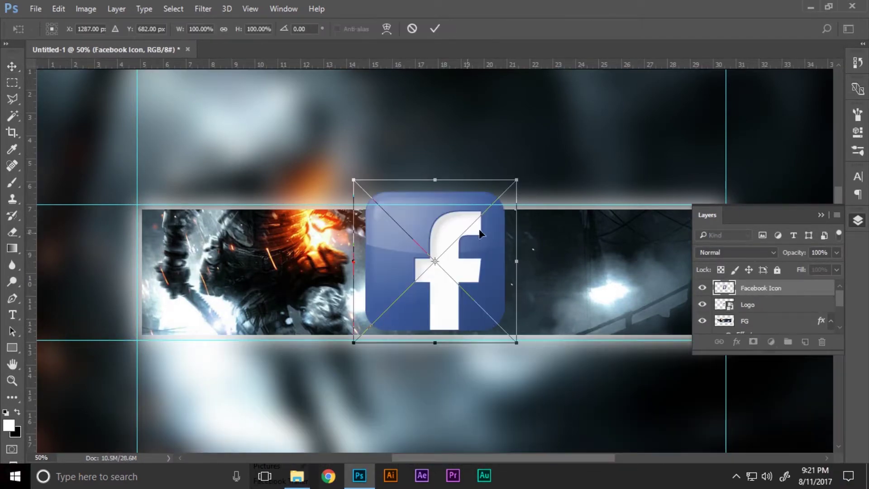
pyautogui.moveTo(517, 180); pyautogui.dragTo(465, 233)
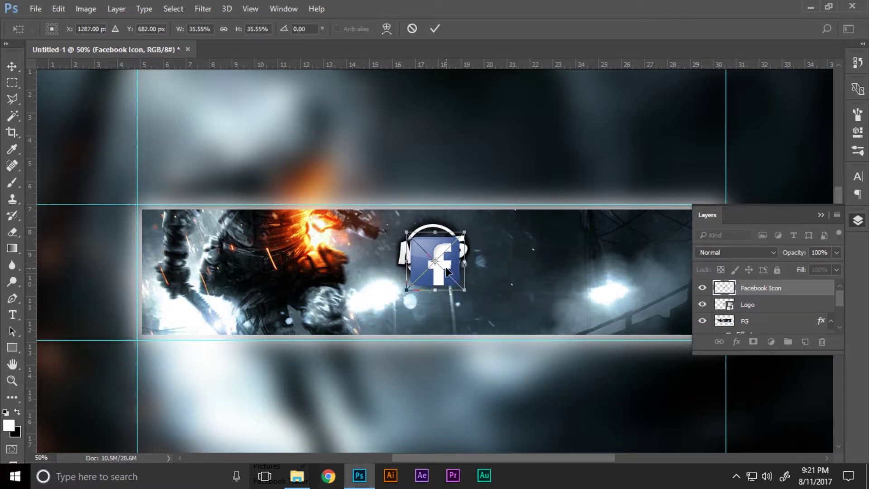
pyautogui.moveTo(447, 271); pyautogui.dragTo(410, 316)
pyautogui.moveTo(427, 282); pyautogui.dragTo(407, 291)
pyautogui.click(436, 31)
# - Rasterize the Facebook Icon smart object layer
pyautogui.scroll(3, 401, 297)
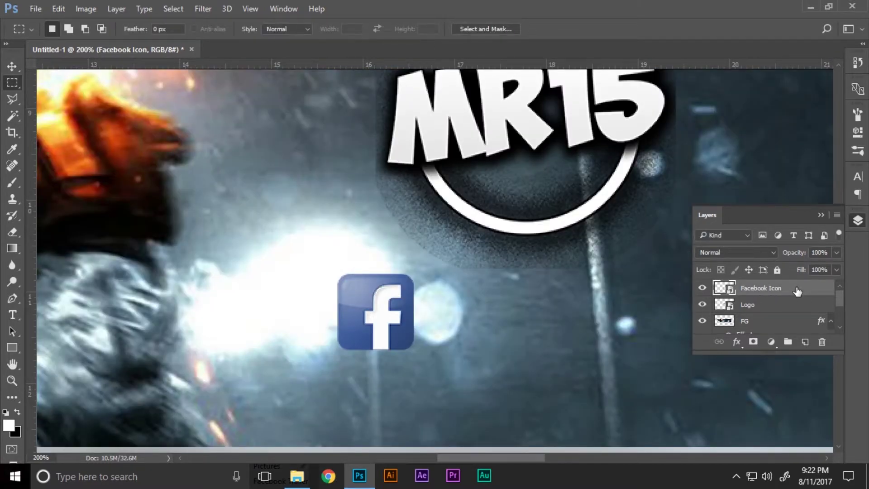
pyautogui.click(117, 9)
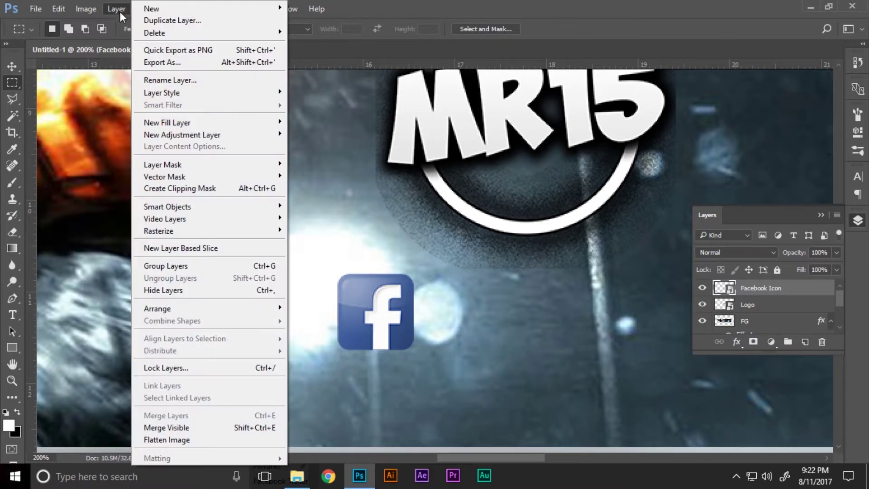
pyautogui.moveTo(188, 232)
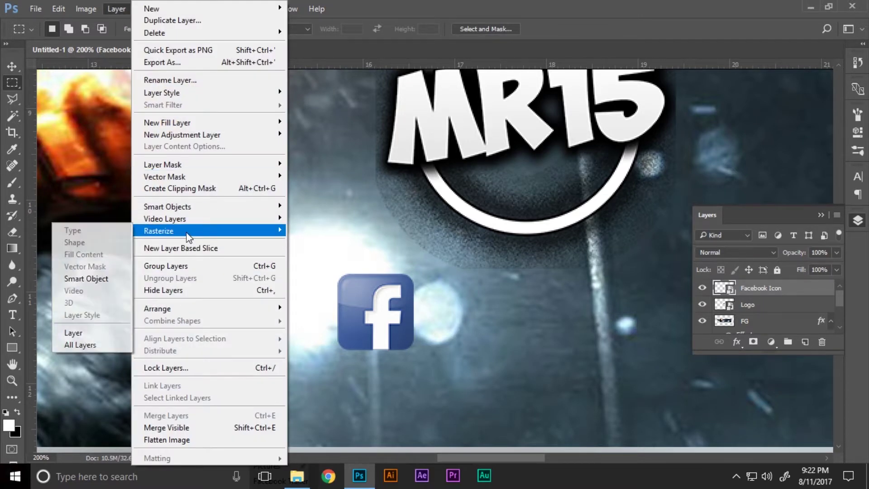
pyautogui.click(96, 278)
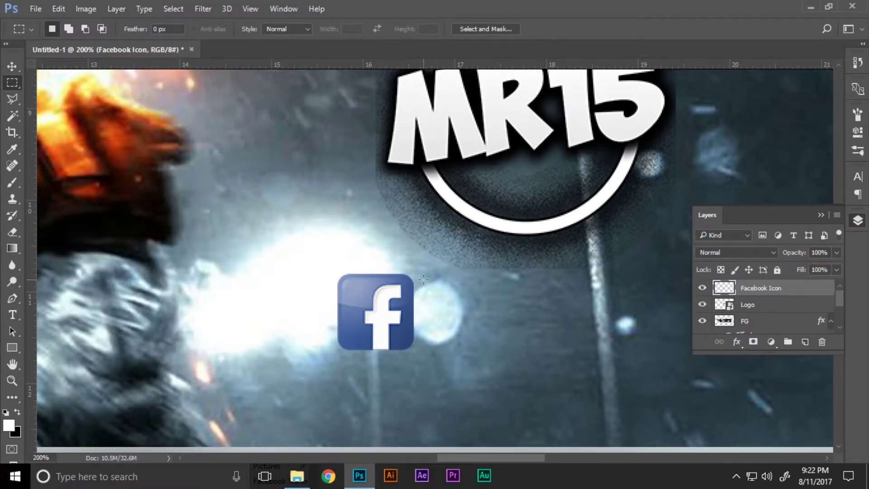
# - Scale the Facebook icon below the logo down proportionally to 63.33%
pyautogui.press('z')
pyautogui.keyDown('alt'); pyautogui.click(496, 345); pyautogui.keyUp('alt')
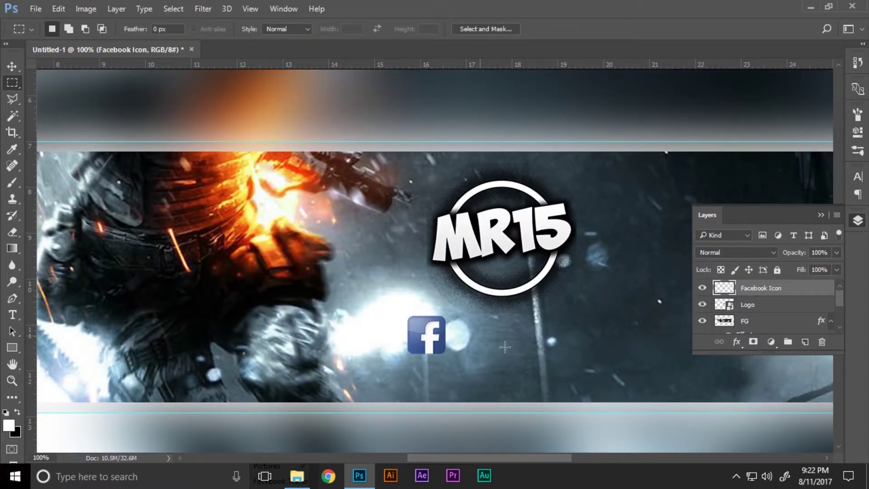
pyautogui.keyDown('alt'); pyautogui.click(572, 333); pyautogui.keyUp('alt')
pyautogui.press('m')
pyautogui.click(543, 333)
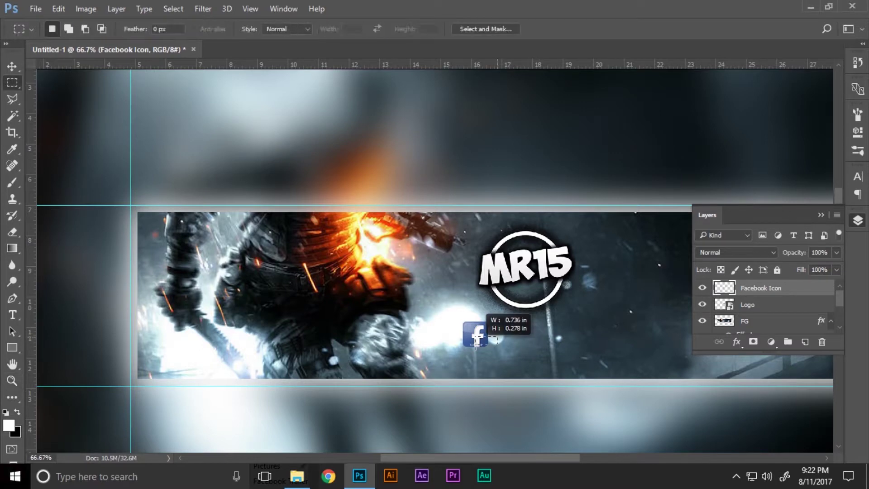
pyautogui.keyDown('alt'); pyautogui.click(543, 333); pyautogui.keyUp('alt')
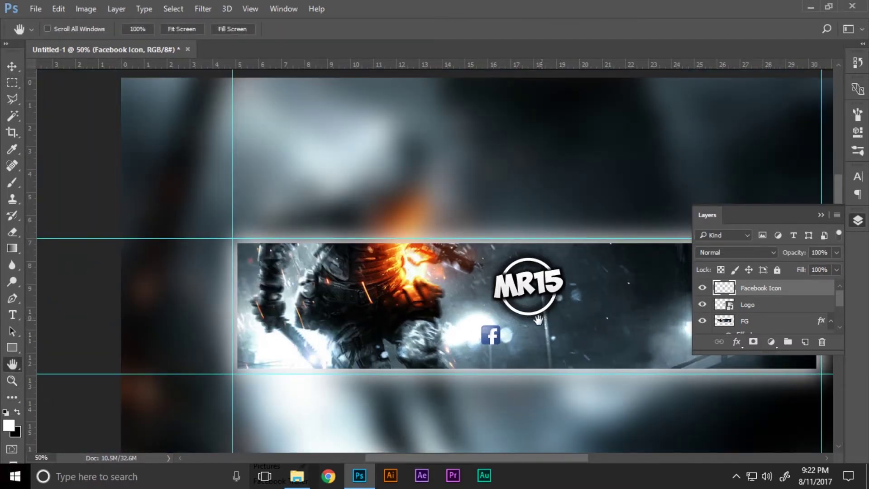
pyautogui.moveTo(545, 319); pyautogui.dragTo(354, 360)
pyautogui.press('z')
pyautogui.click(354, 359)
pyautogui.press('t')
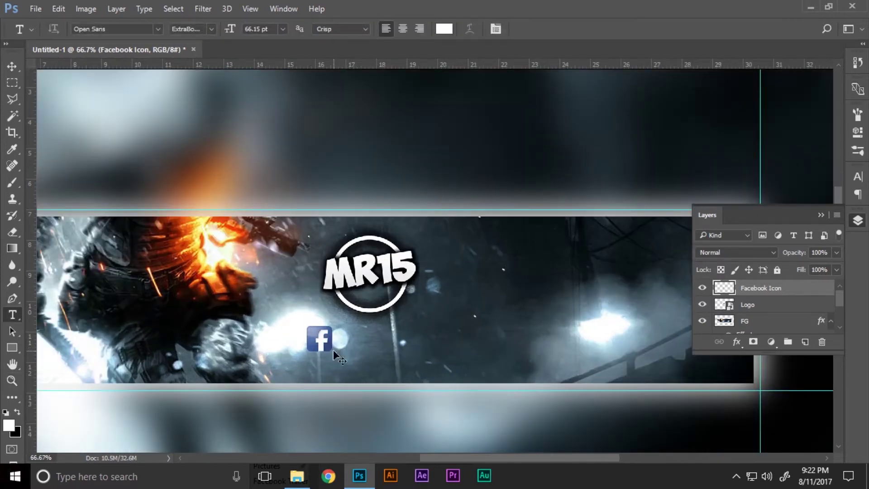
pyautogui.hotkey('ctrl', 't')
pyautogui.moveTo(325, 345); pyautogui.dragTo(327, 331)
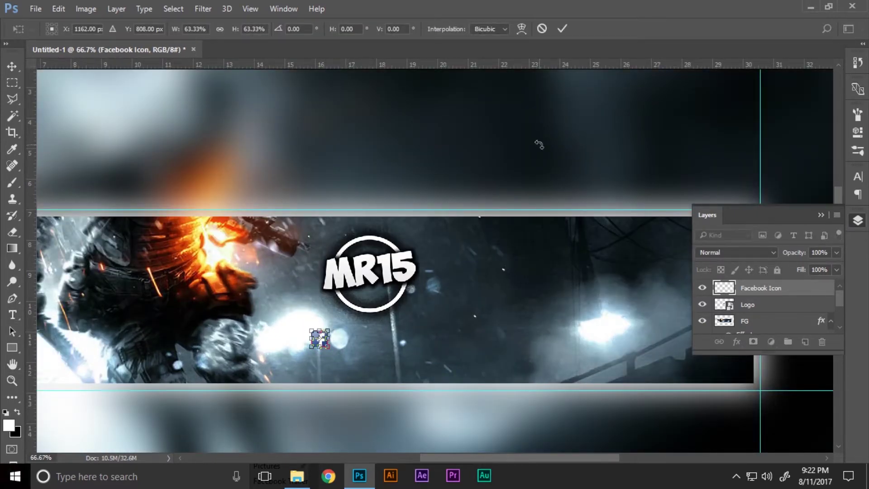
pyautogui.click(563, 28)
# - Add the white text "/Mr15" in Open Sans Light just to the right of the Facebook icon
pyautogui.press('z')
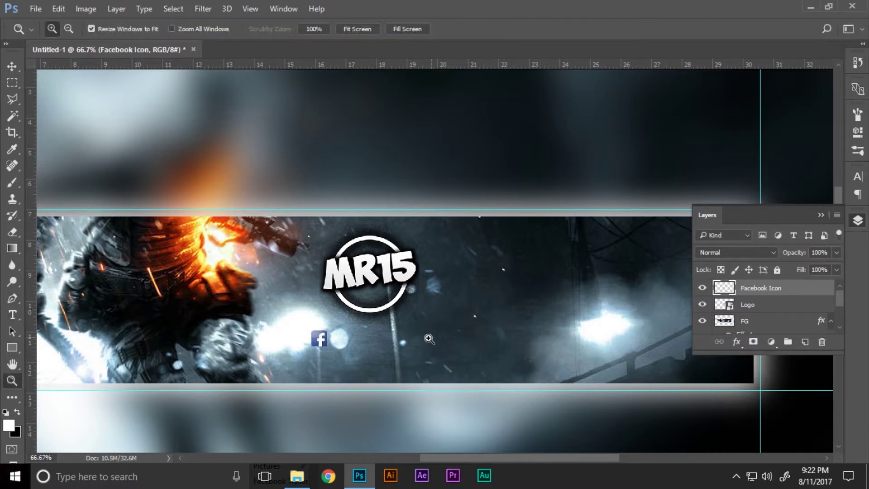
pyautogui.click(413, 340)
pyautogui.click(389, 344)
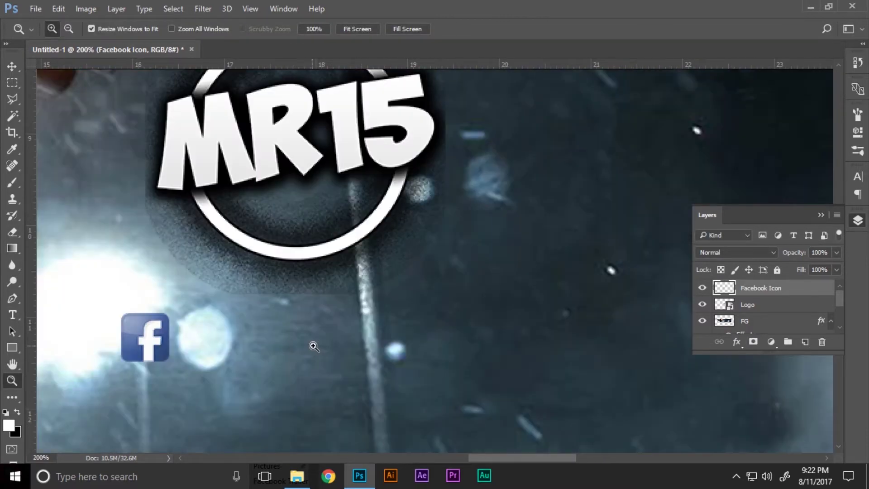
pyautogui.click(312, 345)
pyautogui.scroll(-1, 178, 356)
pyautogui.press('h')
pyautogui.moveTo(224, 351); pyautogui.dragTo(413, 357)
pyautogui.click(15, 326)
pyautogui.click(12, 315)
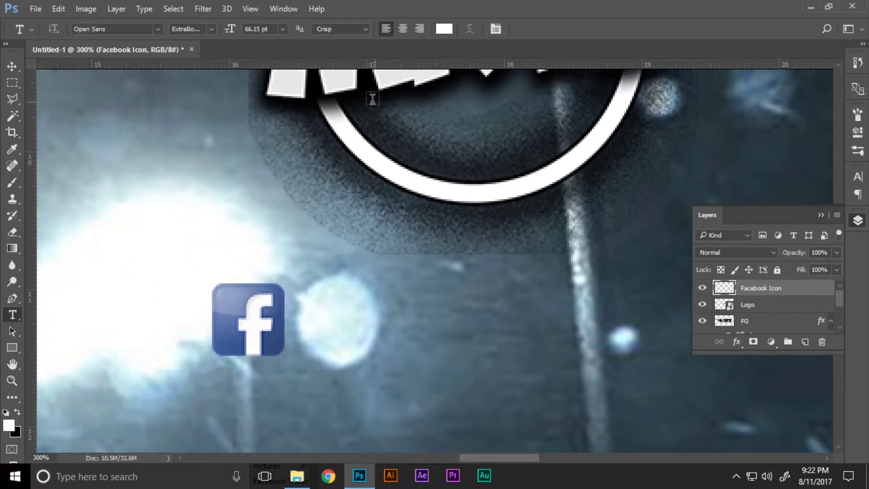
pyautogui.click(211, 29)
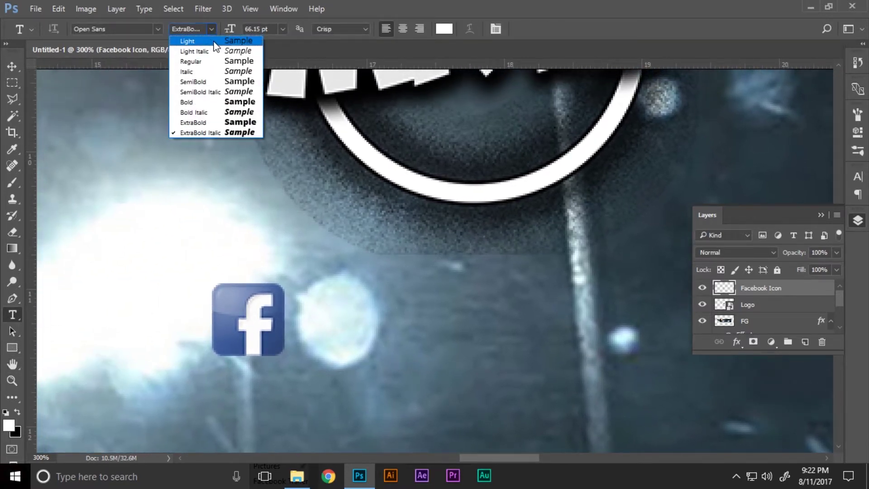
pyautogui.click(215, 42)
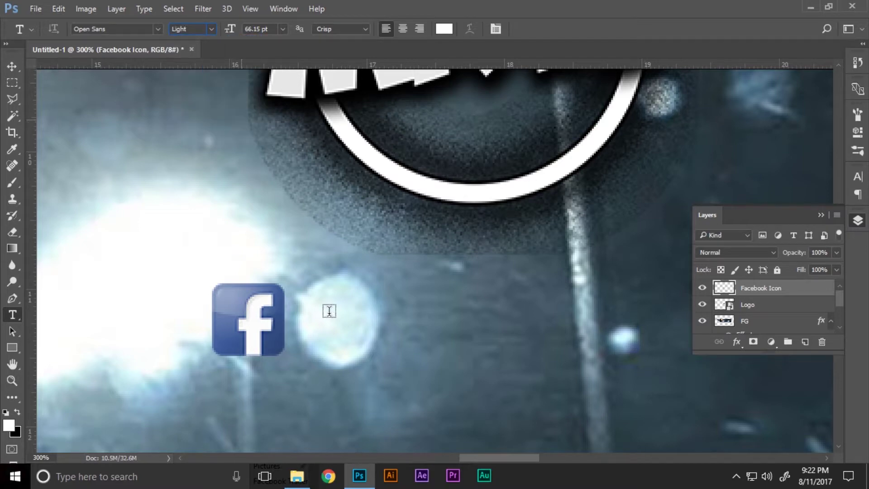
pyautogui.click(317, 343)
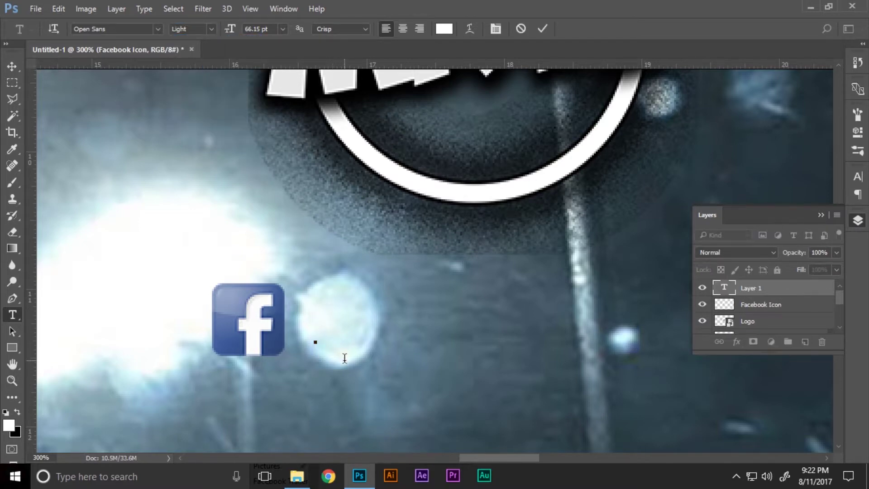
pyautogui.write('/')
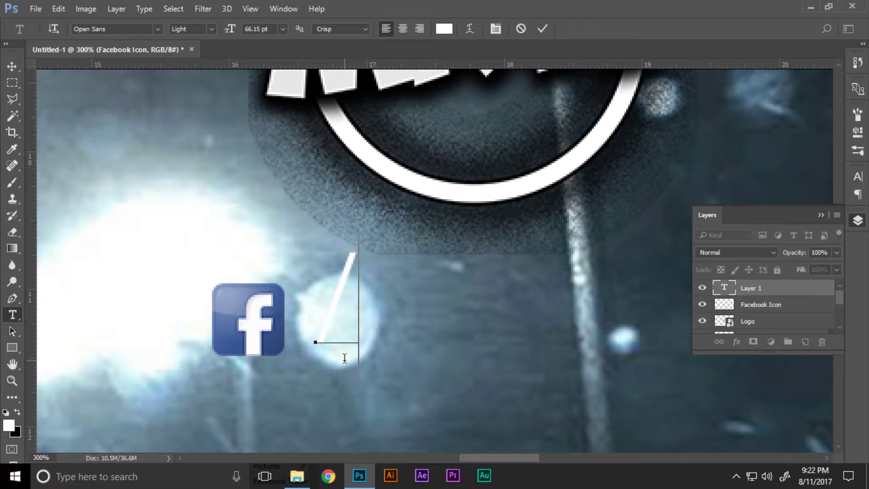
pyautogui.write('Mr')
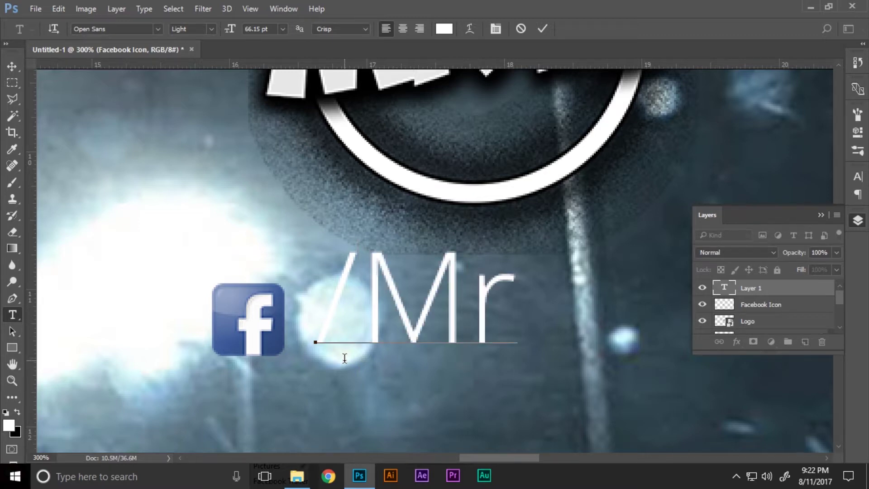
pyautogui.write('15')
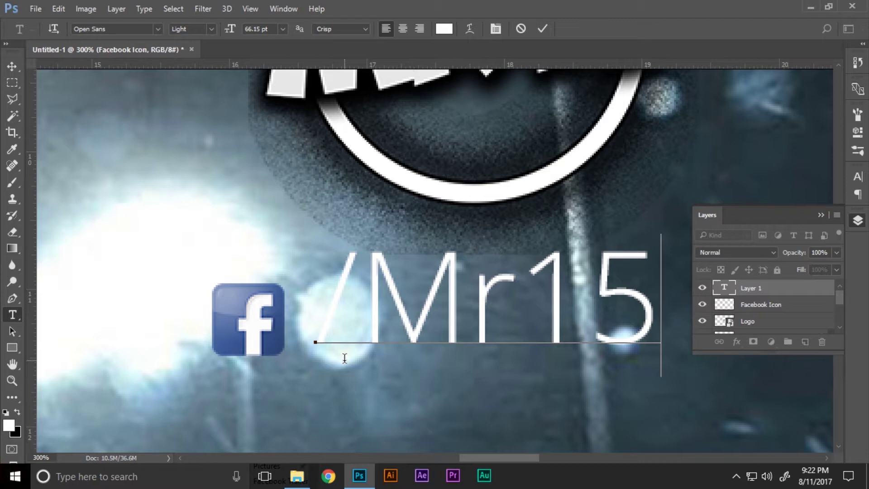
# - Scale the /Mr15 text proportionally to 60.83% and place it directly beside the Facebook icon, vertically in line with it
pyautogui.click(12, 67)
pyautogui.moveTo(373, 325); pyautogui.dragTo(361, 347)
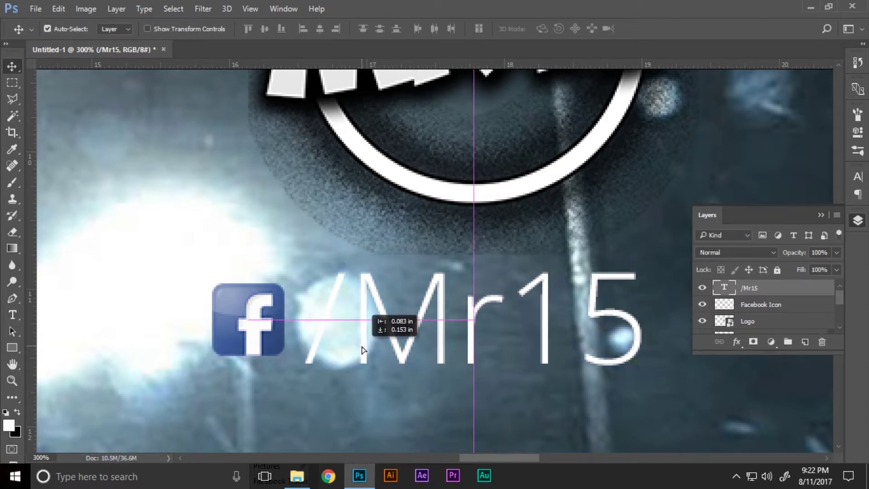
pyautogui.press('t')
pyautogui.hotkey('ctrl', 't')
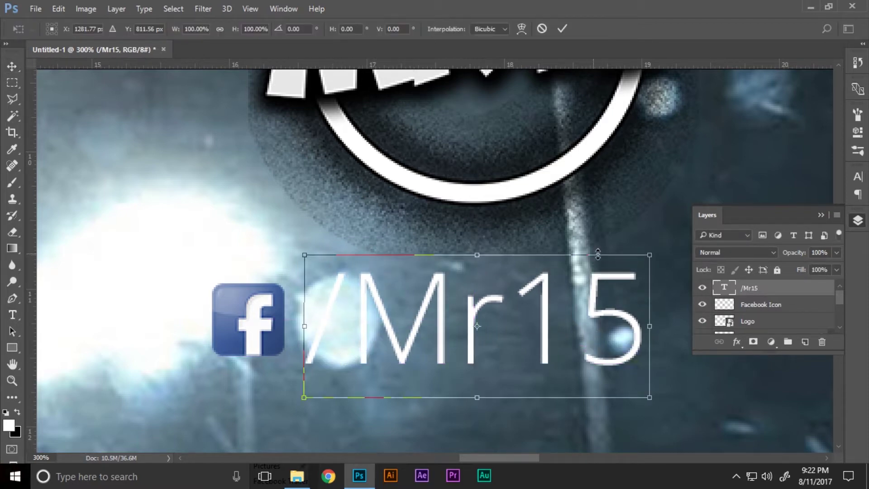
pyautogui.moveTo(648, 254); pyautogui.dragTo(598, 277)
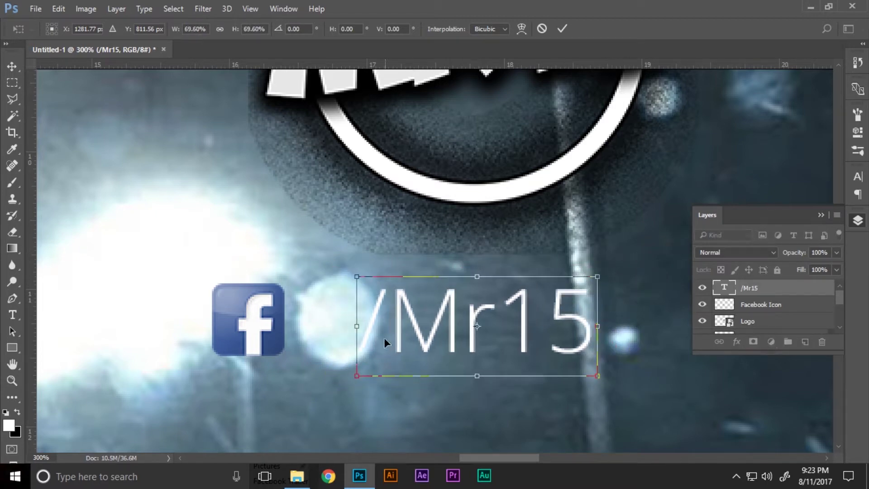
pyautogui.moveTo(399, 343); pyautogui.dragTo(356, 343)
pyautogui.moveTo(344, 335); pyautogui.dragTo(337, 335)
pyautogui.moveTo(534, 271); pyautogui.dragTo(506, 283)
pyautogui.moveTo(374, 335); pyautogui.dragTo(357, 341)
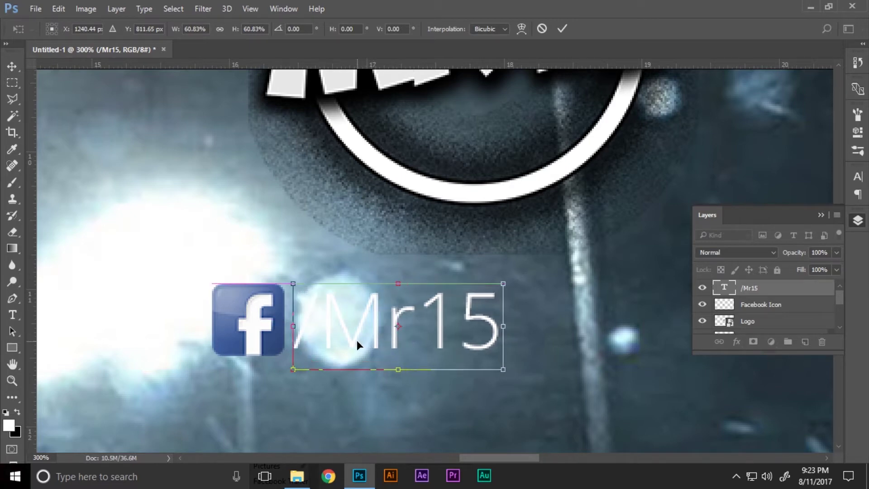
pyautogui.click(562, 28)
# - Add a black Multiply drop shadow to the /Mr15 text layer and slightly reduce its spread
pyautogui.press('z')
pyautogui.keyDown('alt'); pyautogui.click(460, 301); pyautogui.keyUp('alt')
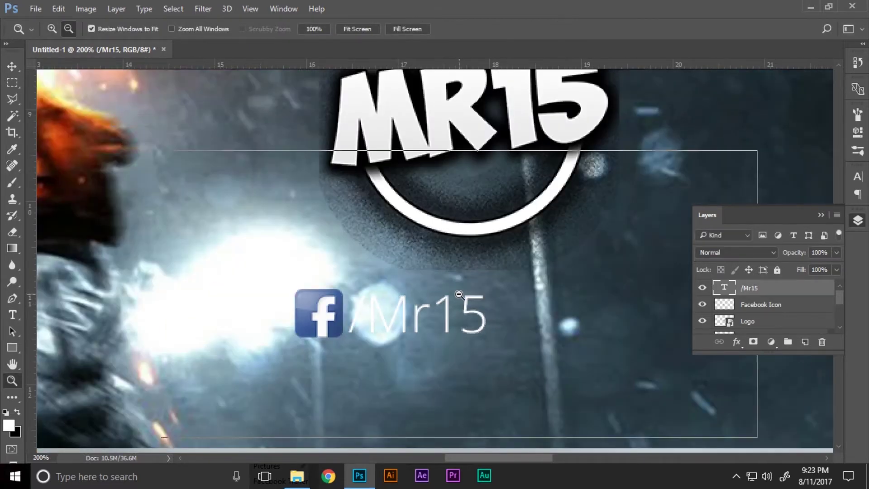
pyautogui.keyDown('alt'); pyautogui.click(462, 299); pyautogui.keyUp('alt')
pyautogui.scroll(2, 467, 295)
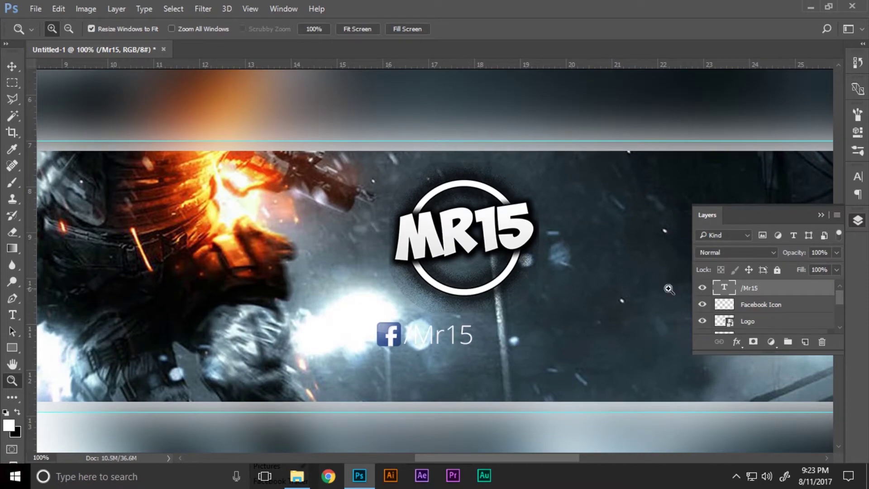
pyautogui.doubleClick(765, 289)
pyautogui.moveTo(406, 56); pyautogui.dragTo(823, 95)
pyautogui.click(615, 338)
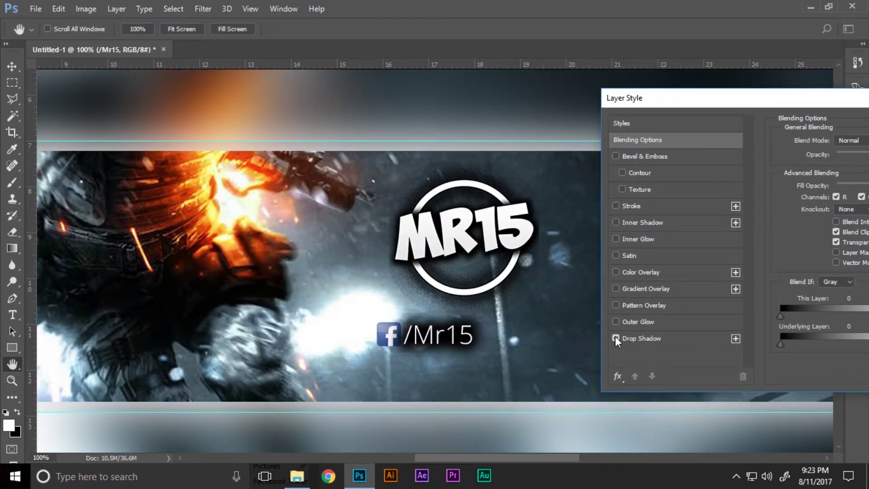
pyautogui.click(662, 339)
pyautogui.moveTo(808, 106); pyautogui.dragTo(742, 102)
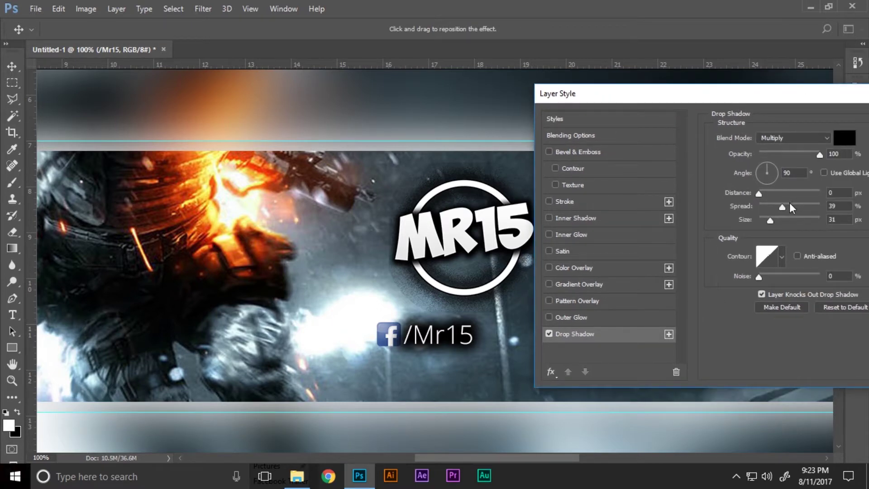
pyautogui.moveTo(782, 208)
pyautogui.mouseDown()
pyautogui.moveTo(762, 224)
pyautogui.moveTo(778, 210)
pyautogui.mouseUp()
pyautogui.moveTo(686, 107); pyautogui.dragTo(415, 148)
pyautogui.click(716, 161)
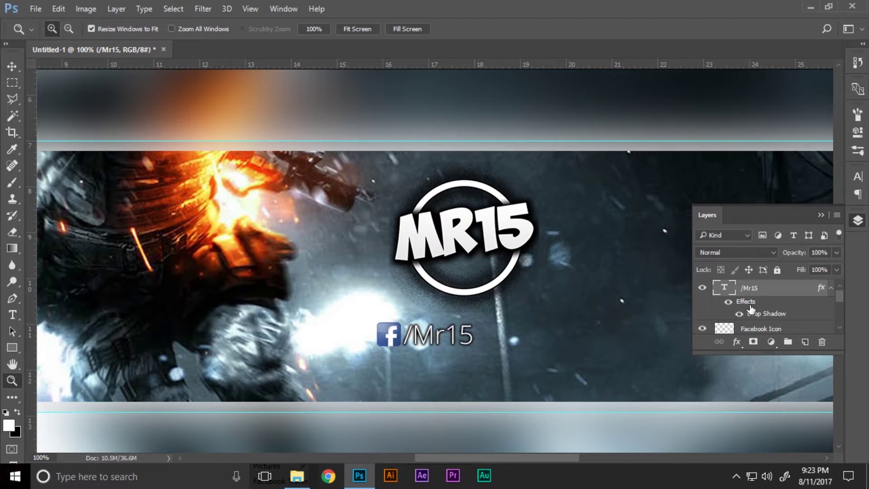
# - Duplicate the Facebook icon and its /Mr15 text together, placing the copies to their right on the same line
pyautogui.click(771, 330)
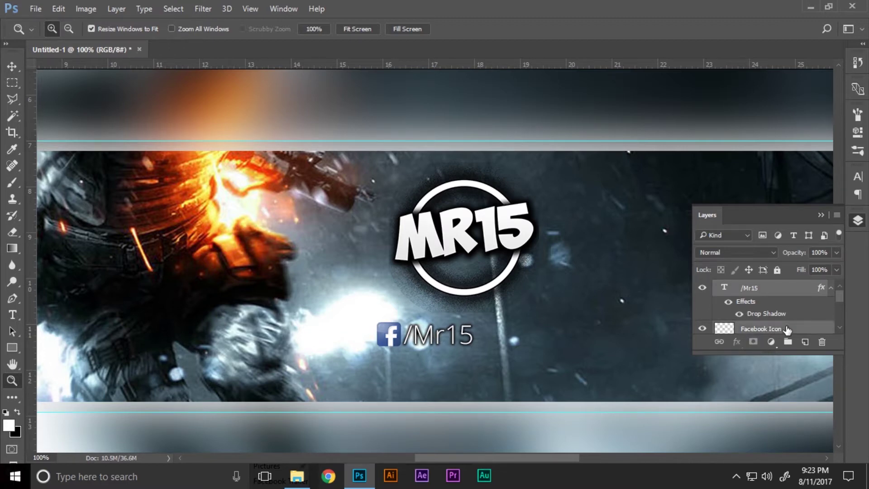
pyautogui.click(17, 69)
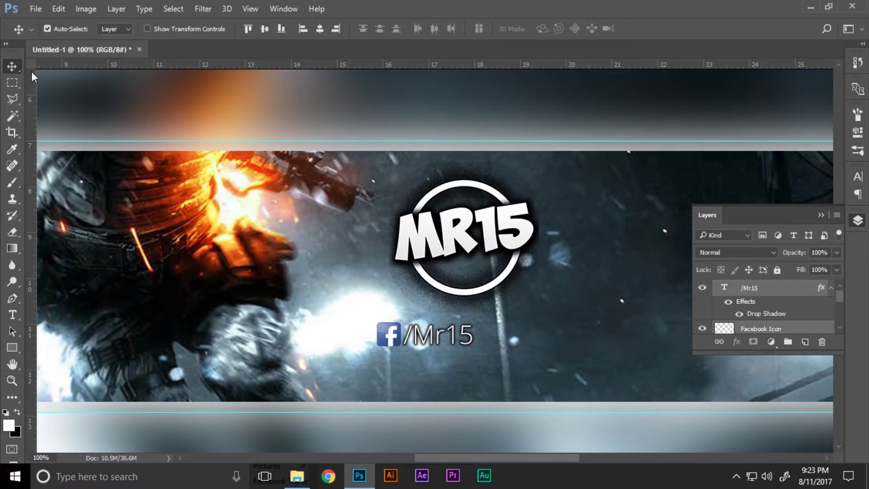
pyautogui.moveTo(388, 343); pyautogui.dragTo(508, 345)
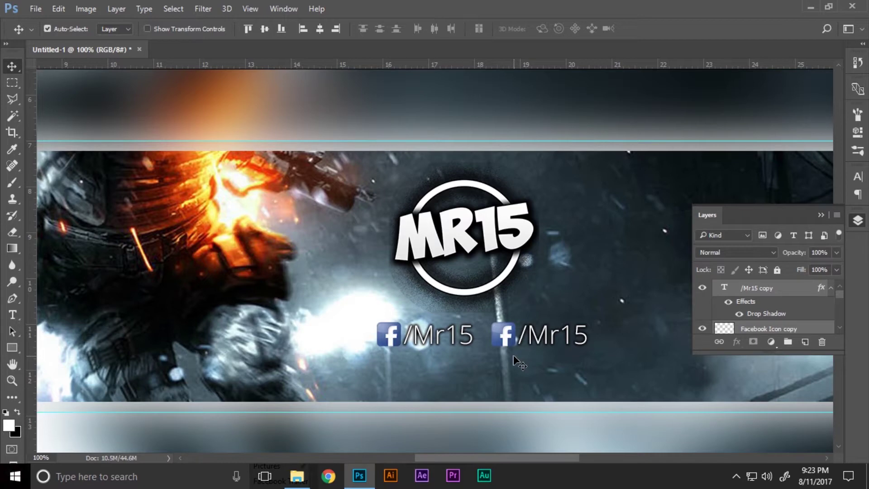
# - Frame the duplicated Facebook icon with two horizontal and two vertical guides along its edges
pyautogui.scroll(-3, 796, 317)
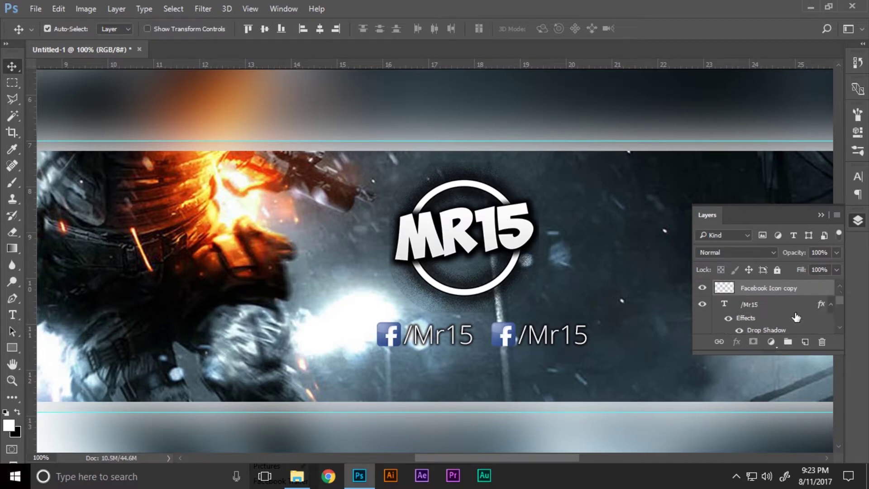
pyautogui.scroll(3, 796, 317)
pyautogui.click(796, 317)
pyautogui.click(787, 333)
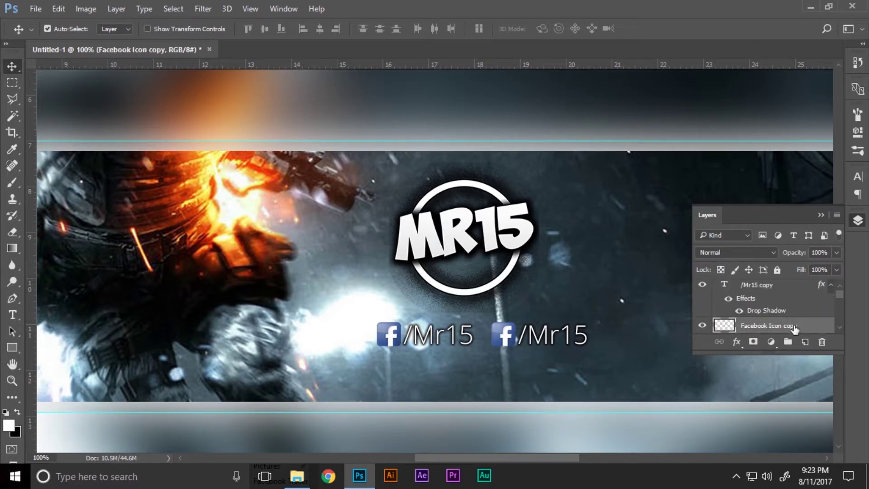
pyautogui.press('z')
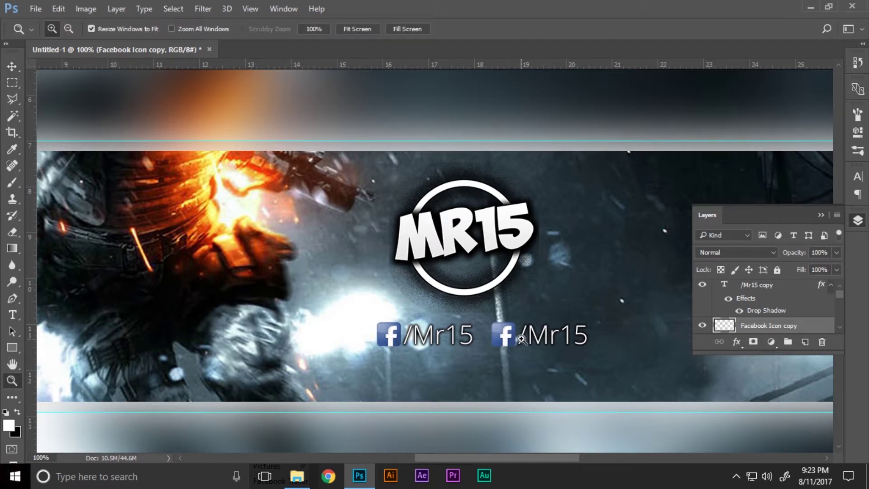
pyautogui.click(523, 340)
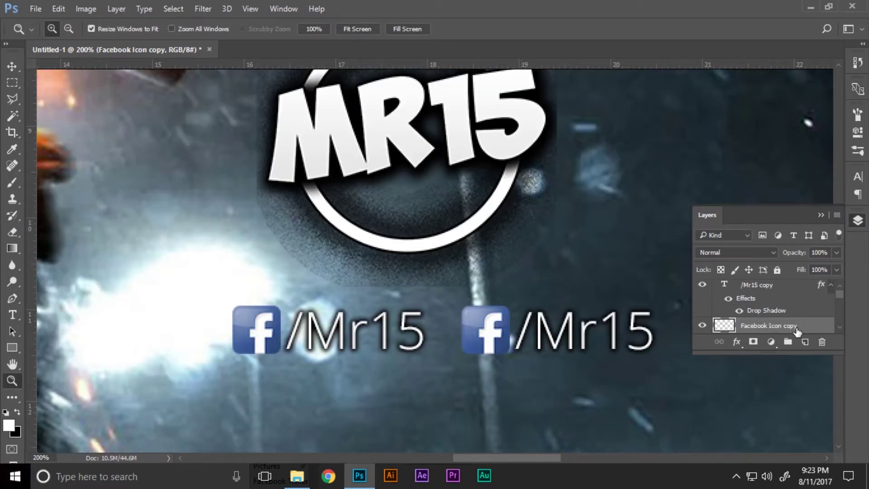
pyautogui.moveTo(411, 67); pyautogui.dragTo(489, 306)
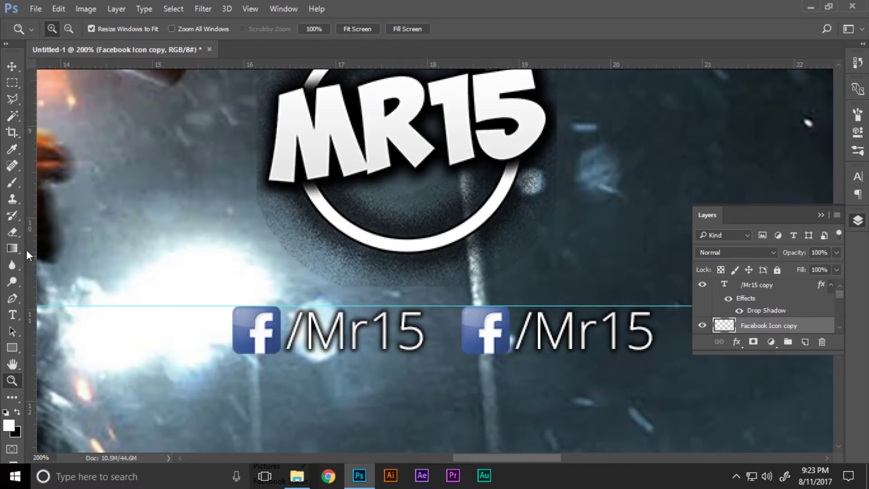
pyautogui.moveTo(26, 246); pyautogui.dragTo(461, 326)
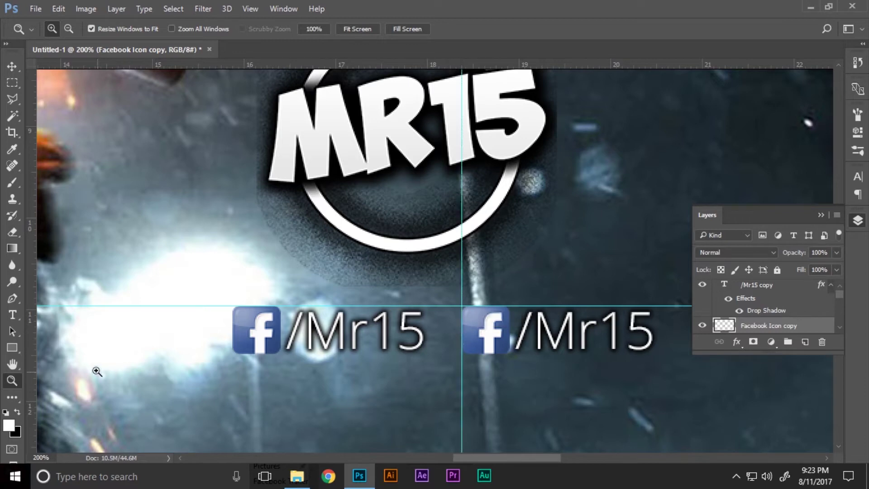
pyautogui.moveTo(451, 63); pyautogui.dragTo(509, 354)
pyautogui.moveTo(28, 326); pyautogui.dragTo(510, 329)
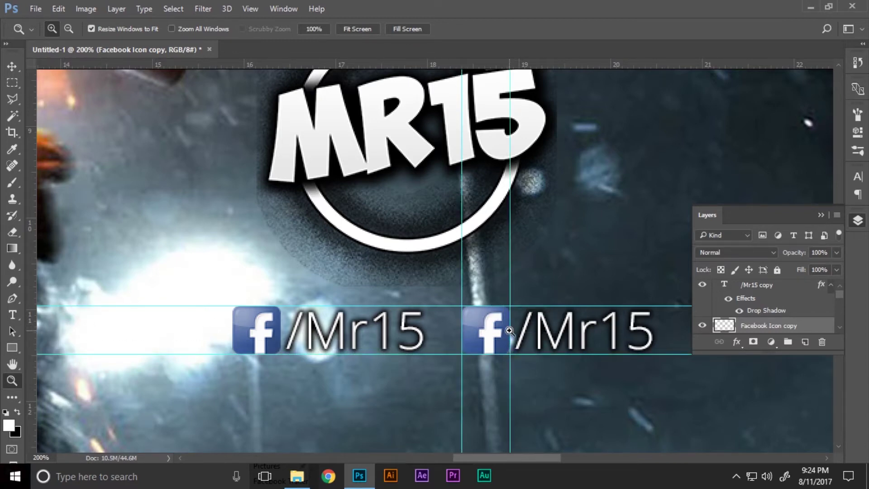
# - Delete the duplicated Facebook icon and place the Twitter Icon image file into the banner
pyautogui.click(822, 342)
pyautogui.click(409, 181)
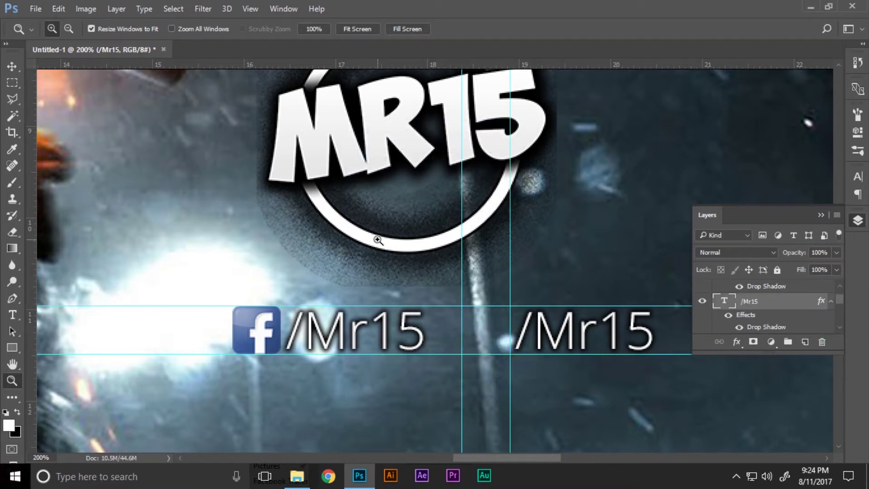
pyautogui.click(297, 475)
pyautogui.moveTo(587, 430); pyautogui.dragTo(515, 311)
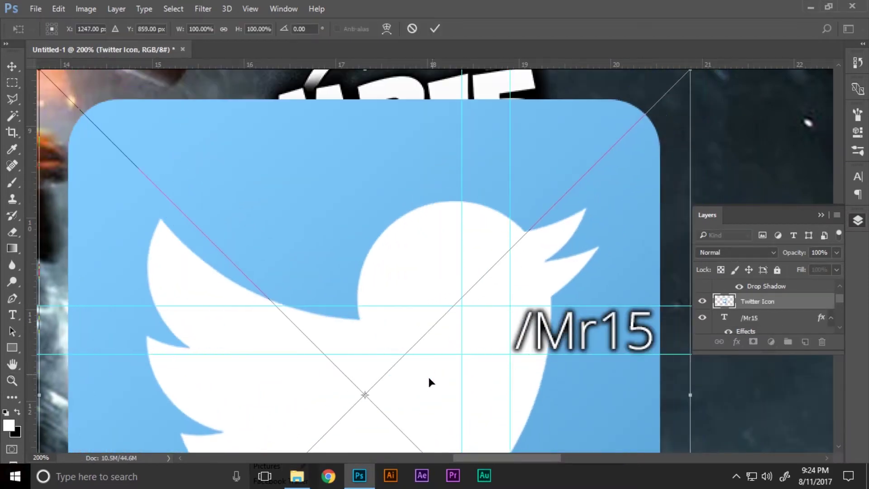
# - Shrink the placed Twitter icon proportionally and centre it over the guide frame beside the second /Mr15 text
pyautogui.moveTo(690, 70); pyautogui.dragTo(457, 302)
pyautogui.moveTo(379, 343); pyautogui.dragTo(512, 273)
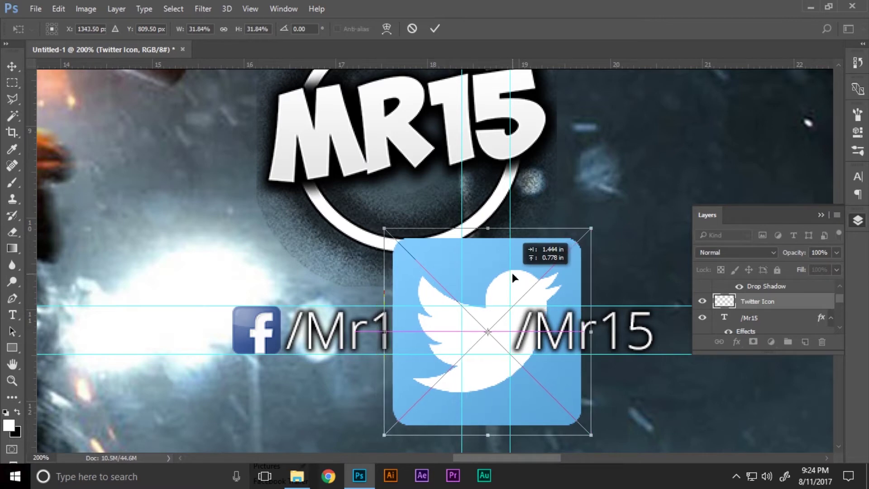
pyautogui.moveTo(592, 228); pyautogui.dragTo(524, 297)
pyautogui.click(435, 29)
# - Scale and position the Twitter icon so its edges fit exactly within the four guides
pyautogui.click(511, 335)
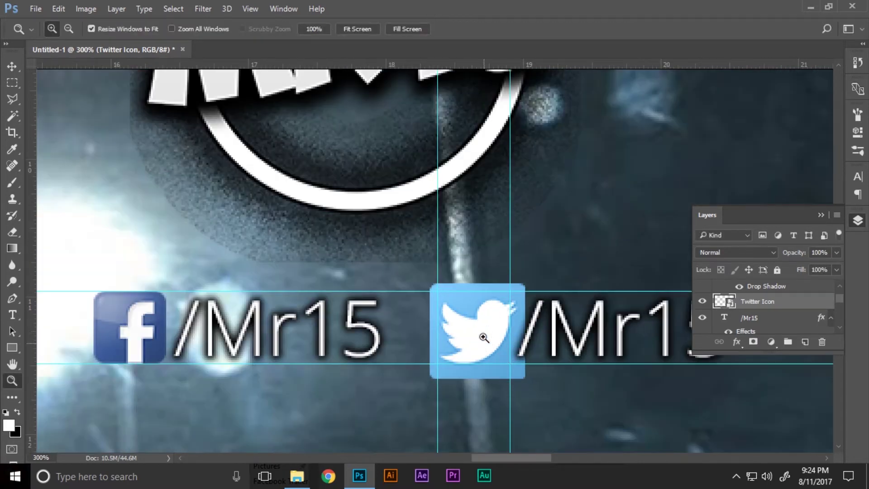
pyautogui.click(508, 308)
pyautogui.hotkey('ctrl', 't')
pyautogui.moveTo(509, 310); pyautogui.dragTo(494, 325)
pyautogui.moveTo(557, 412); pyautogui.dragTo(523, 375)
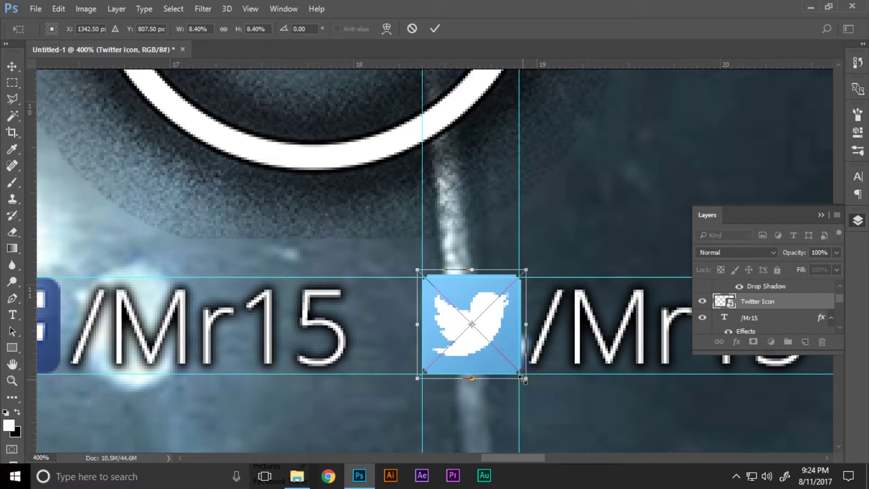
pyautogui.press('Return')
# - Remove the four guides framing the Twitter icon, keeping the safe-area guides
pyautogui.press('z')
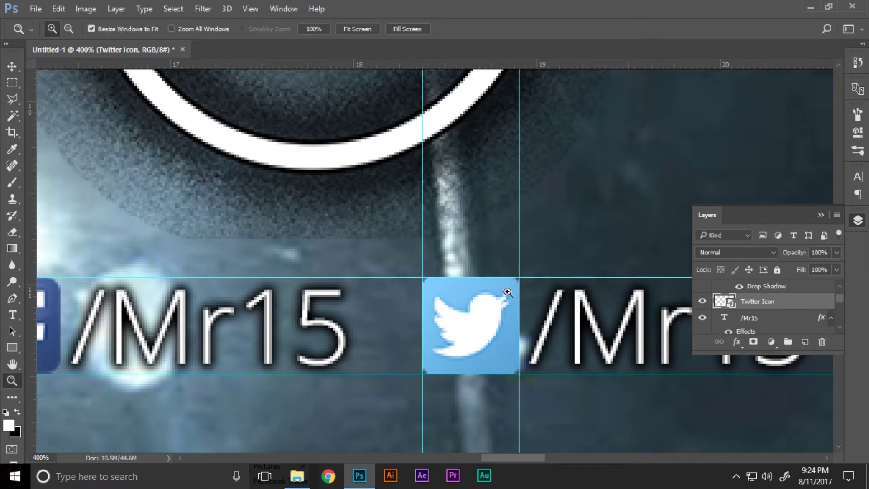
pyautogui.keyDown('alt'); pyautogui.click(481, 307); pyautogui.keyUp('alt')
pyautogui.click(12, 66)
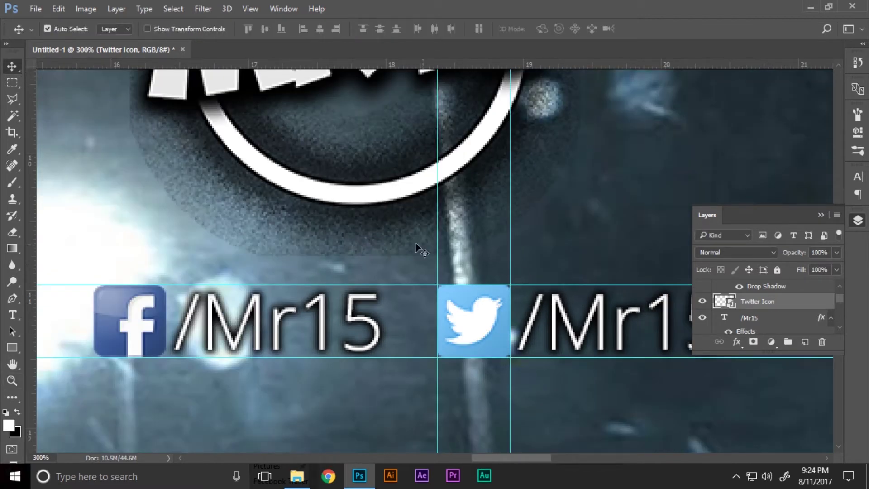
pyautogui.moveTo(438, 250); pyautogui.dragTo(243, 23)
pyautogui.moveTo(510, 196); pyautogui.dragTo(572, 22)
pyautogui.moveTo(492, 286); pyautogui.dragTo(530, 15)
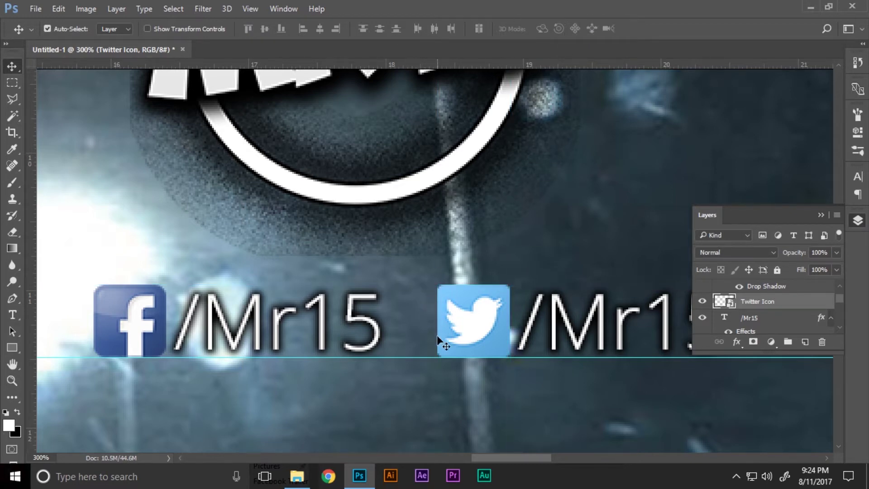
pyautogui.moveTo(430, 358); pyautogui.dragTo(471, 14)
pyautogui.press('z')
pyautogui.keyDown('alt'); pyautogui.click(456, 338); pyautogui.keyUp('alt')
pyautogui.keyDown('alt'); pyautogui.click(456, 338); pyautogui.keyUp('alt')
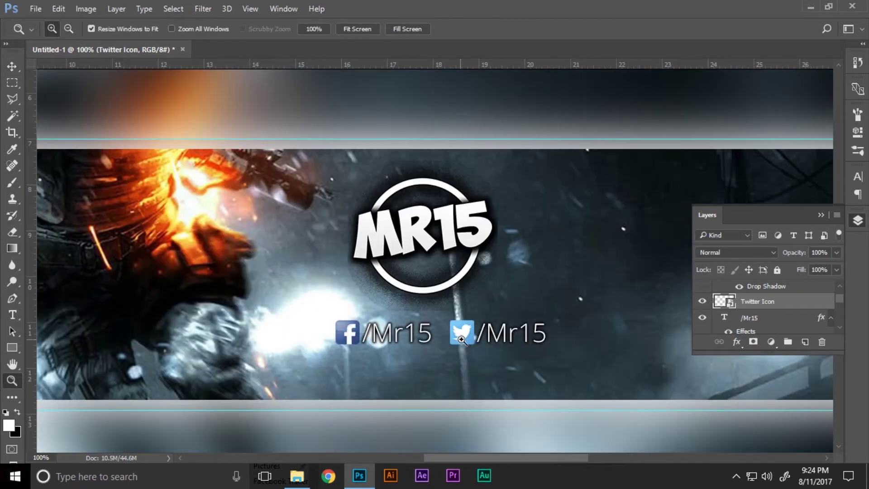
pyautogui.press('t')
pyautogui.click(537, 340)
pyautogui.hotkey('ctrl', 'a')
pyautogui.write('@')
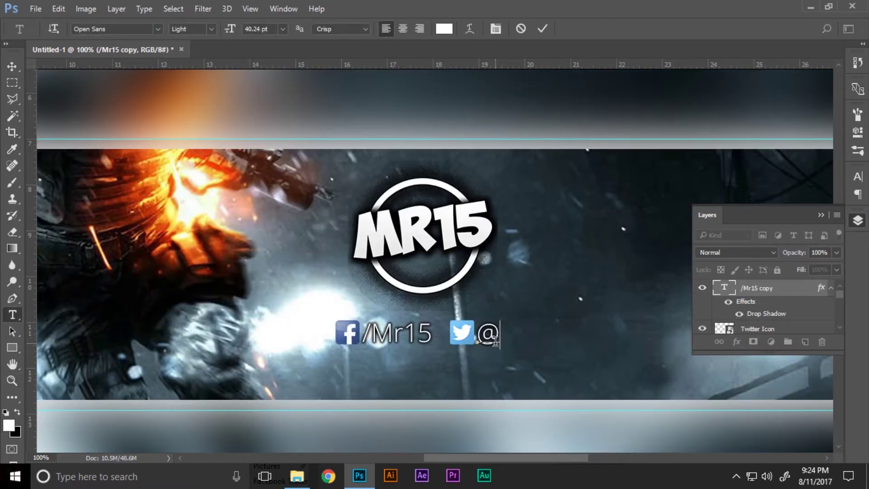
pyautogui.write('Mr15')
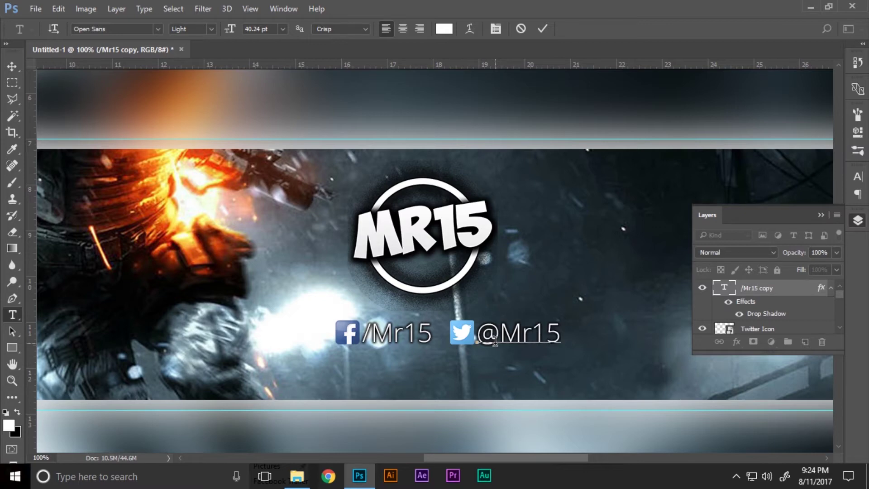
pyautogui.click(543, 29)
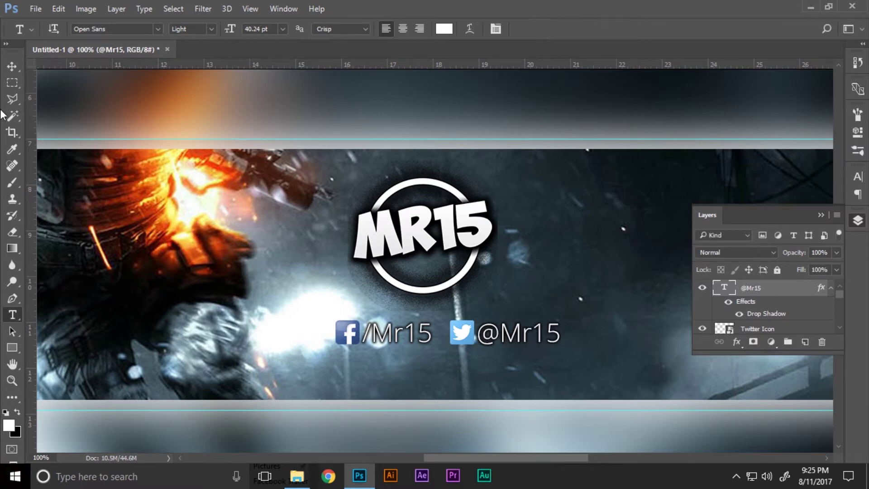
# - Move both social icons and their handles together to X 1280 px, Y 819 px, centred beneath the logo
pyautogui.click(13, 68)
pyautogui.scroll(-2, 802, 317)
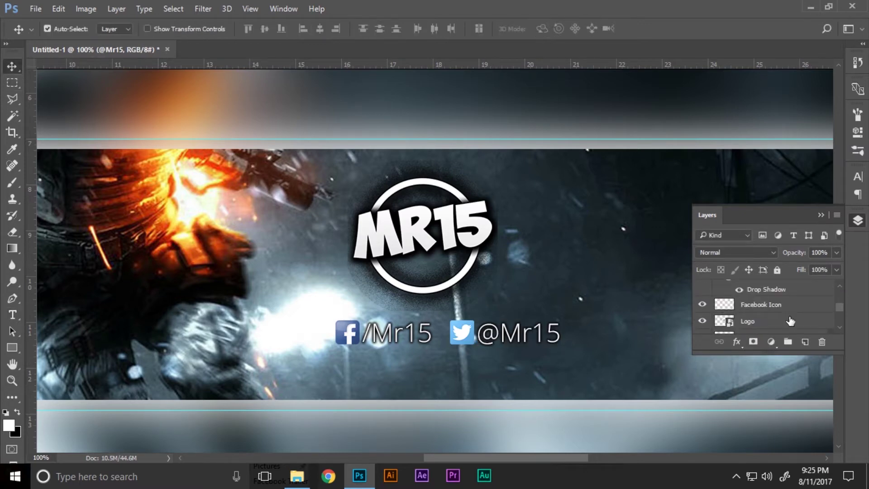
pyautogui.click(798, 310)
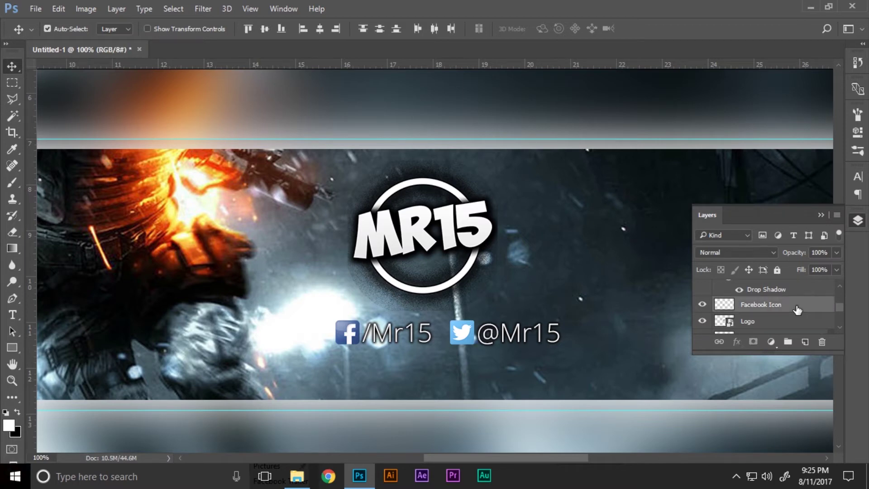
pyautogui.hotkey('ctrl', 't')
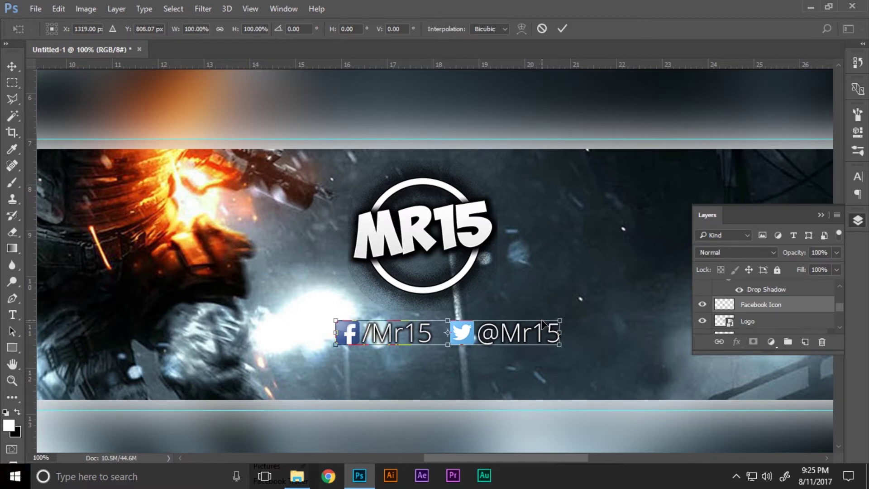
pyautogui.moveTo(515, 338); pyautogui.dragTo(490, 344)
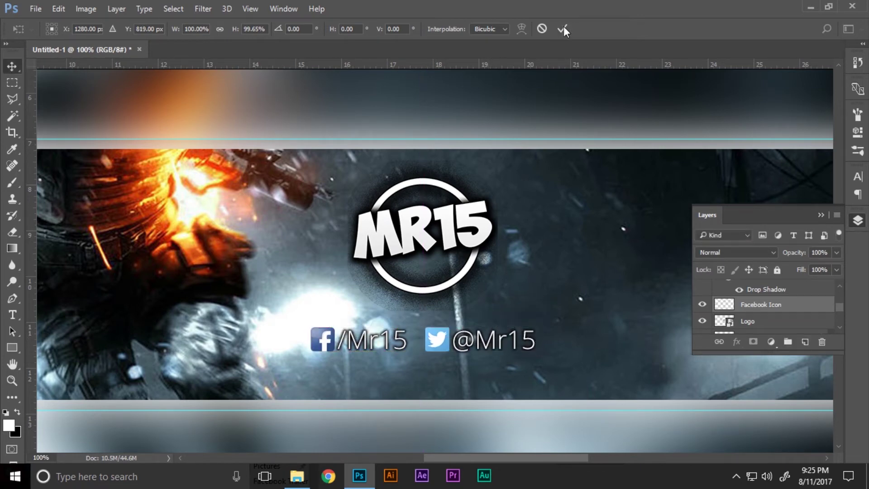
pyautogui.click(562, 29)
# - Rasterize the Logo layer and enlarge the logo proportionally around its centre, keeping it above the social handles
pyautogui.click(779, 321)
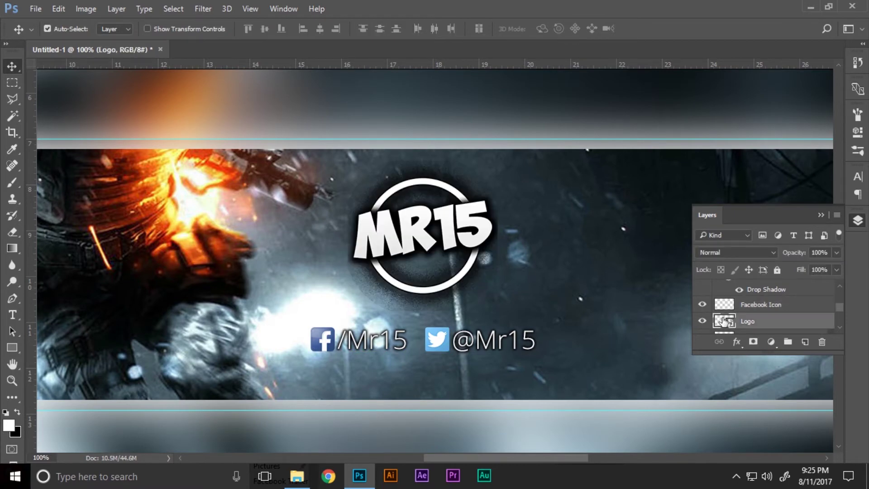
pyautogui.click(116, 9)
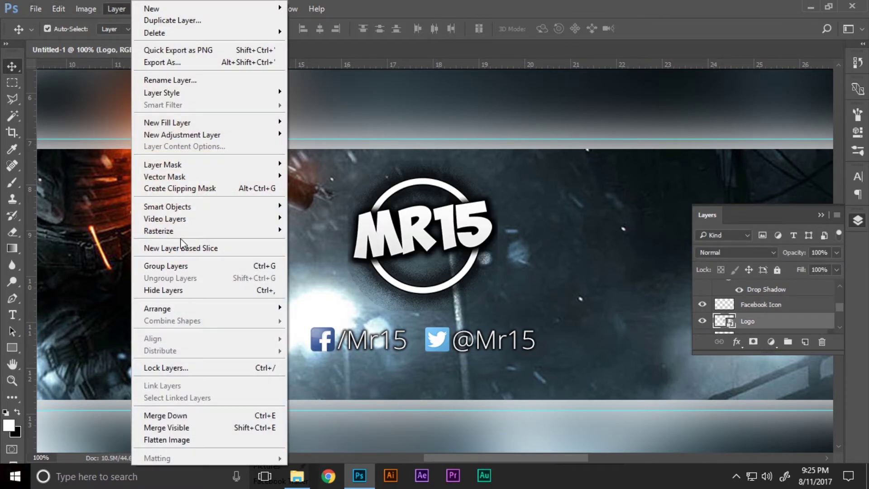
pyautogui.moveTo(183, 235)
pyautogui.click(97, 282)
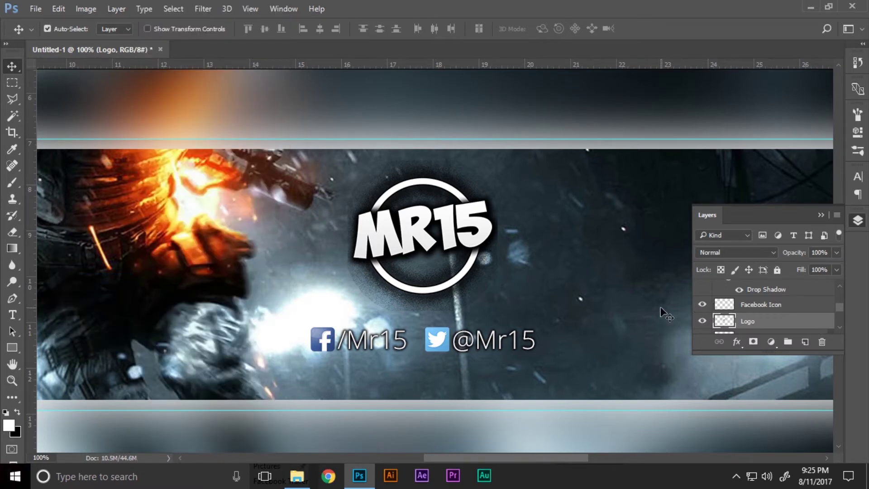
pyautogui.hotkey('ctrl', 't')
pyautogui.moveTo(497, 158); pyautogui.dragTo(519, 139)
pyautogui.click(569, 27)
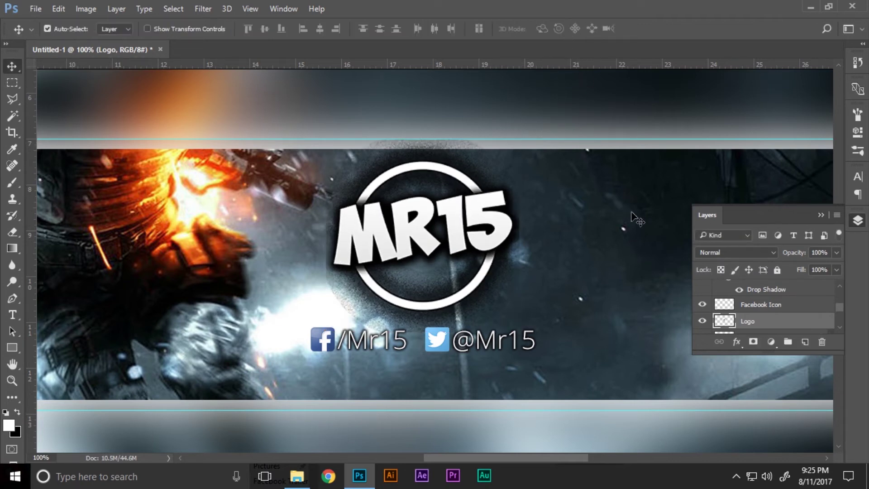
# - Move the logo, social icons and handles together straight down to Y 720 px, centring them within the strip
pyautogui.scroll(3, 772, 305)
pyautogui.keyDown('shift'); pyautogui.click(775, 289); pyautogui.keyUp('shift')
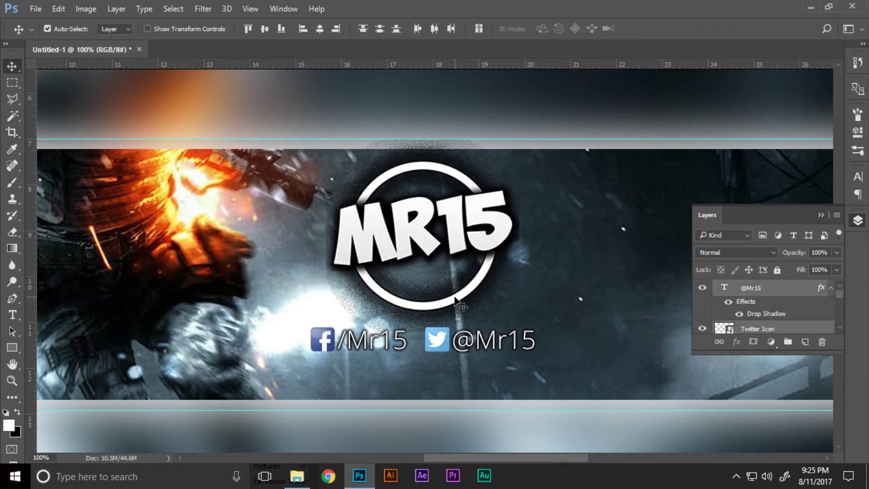
pyautogui.hotkey('ctrl', 't')
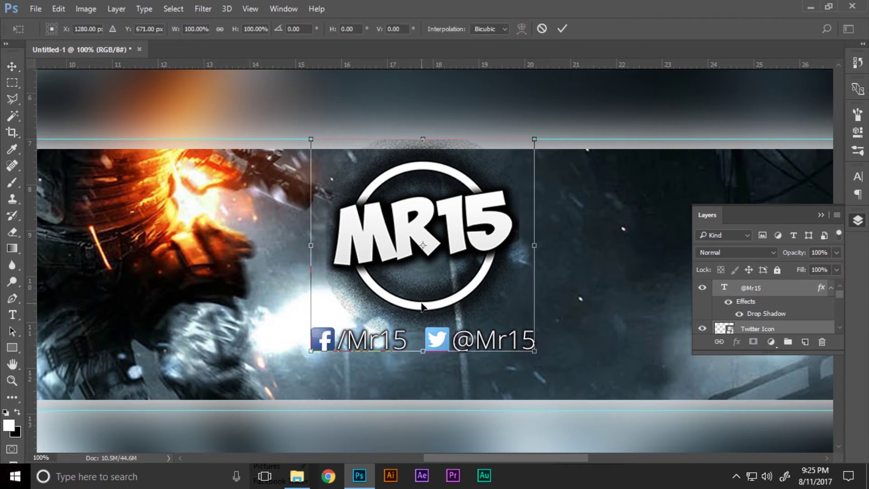
pyautogui.moveTo(421, 307); pyautogui.dragTo(421, 336)
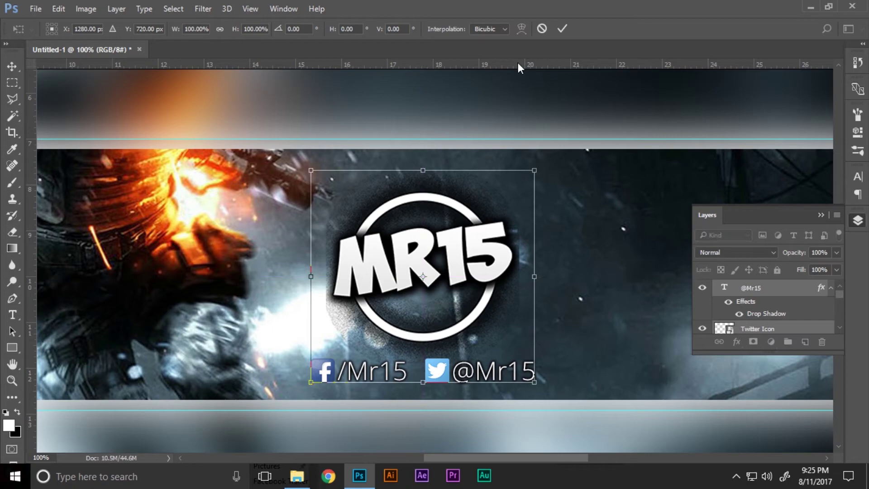
pyautogui.click(562, 28)
pyautogui.press('z')
pyautogui.keyDown('alt'); pyautogui.click(500, 313); pyautogui.keyUp('alt')
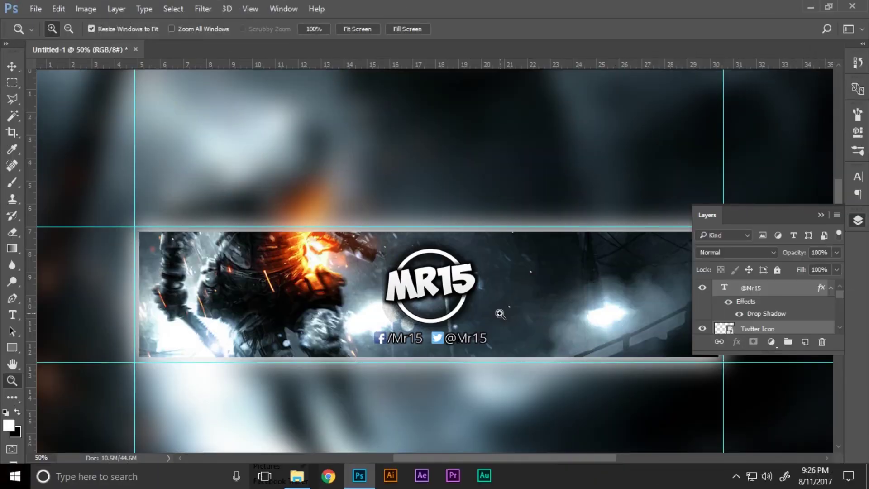